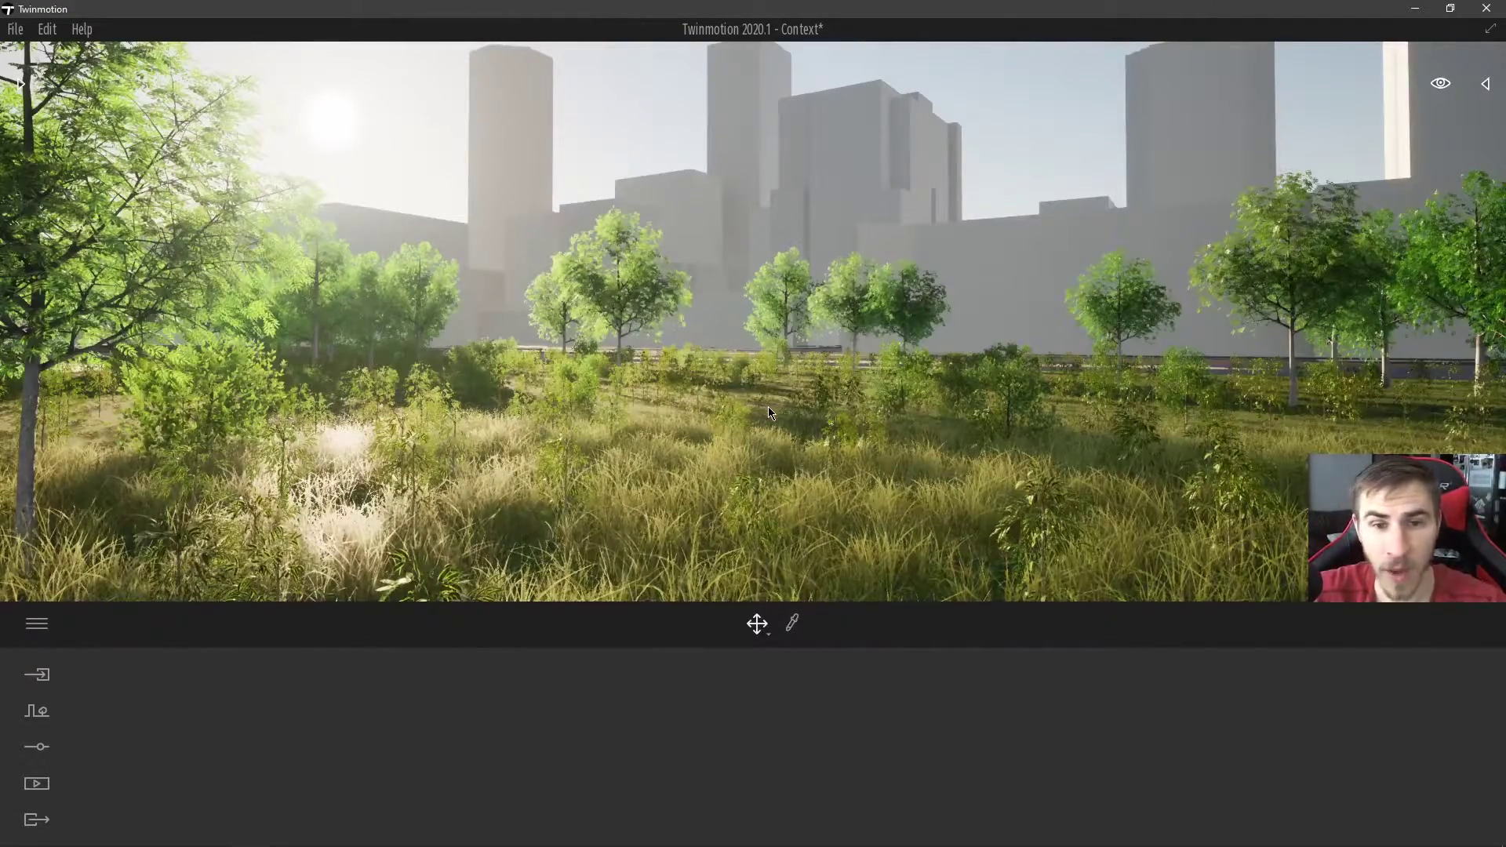
- Collapse the tree library, fly over the planted park strip, and exit Vegetation Paint
{"action": "left_click", "coordinate": [811, 399]}
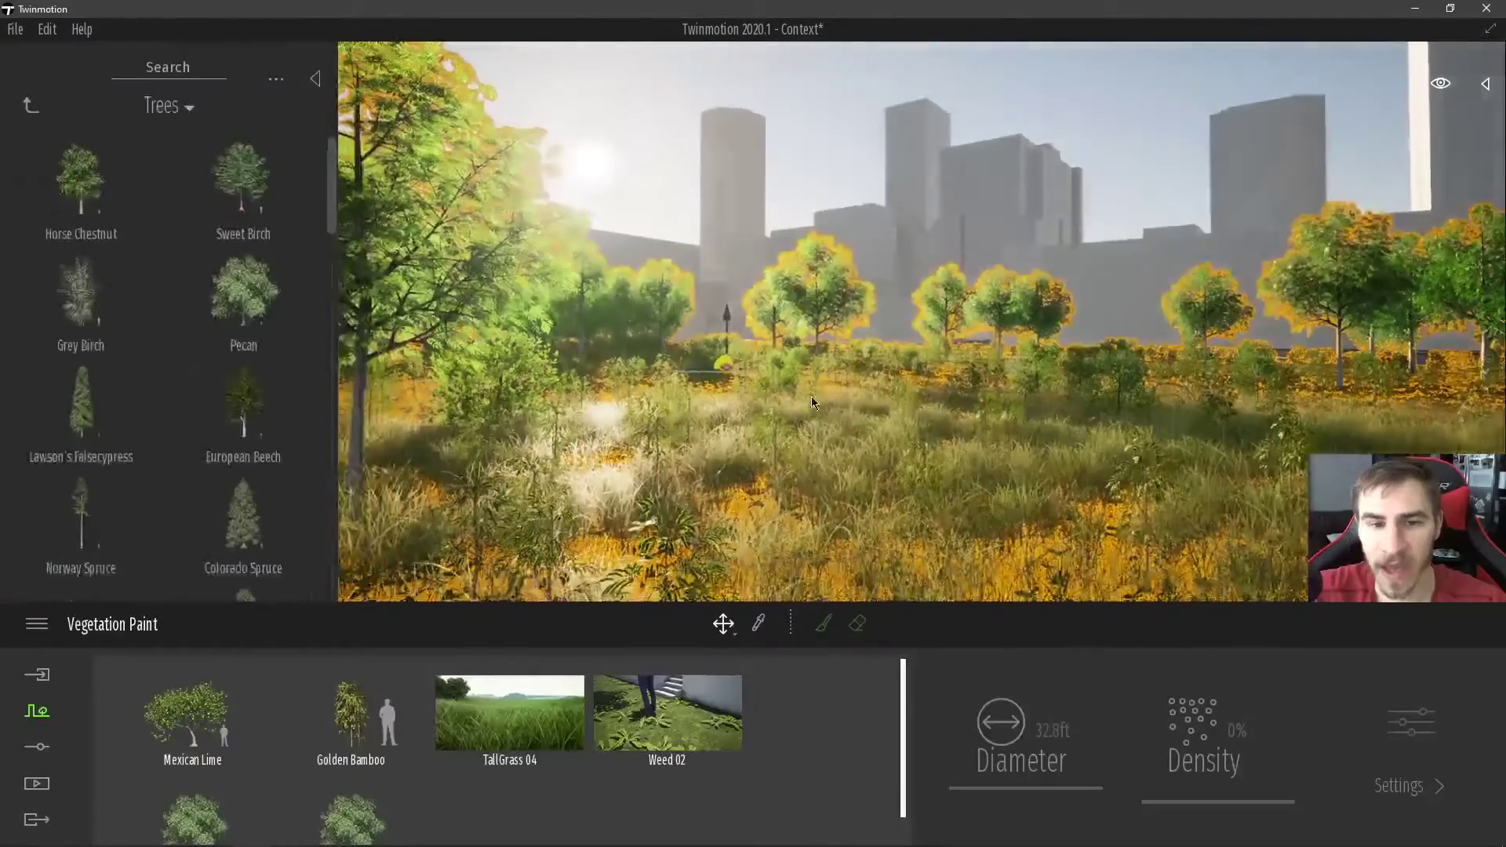
{"action": "left_click", "coordinate": [311, 80]}
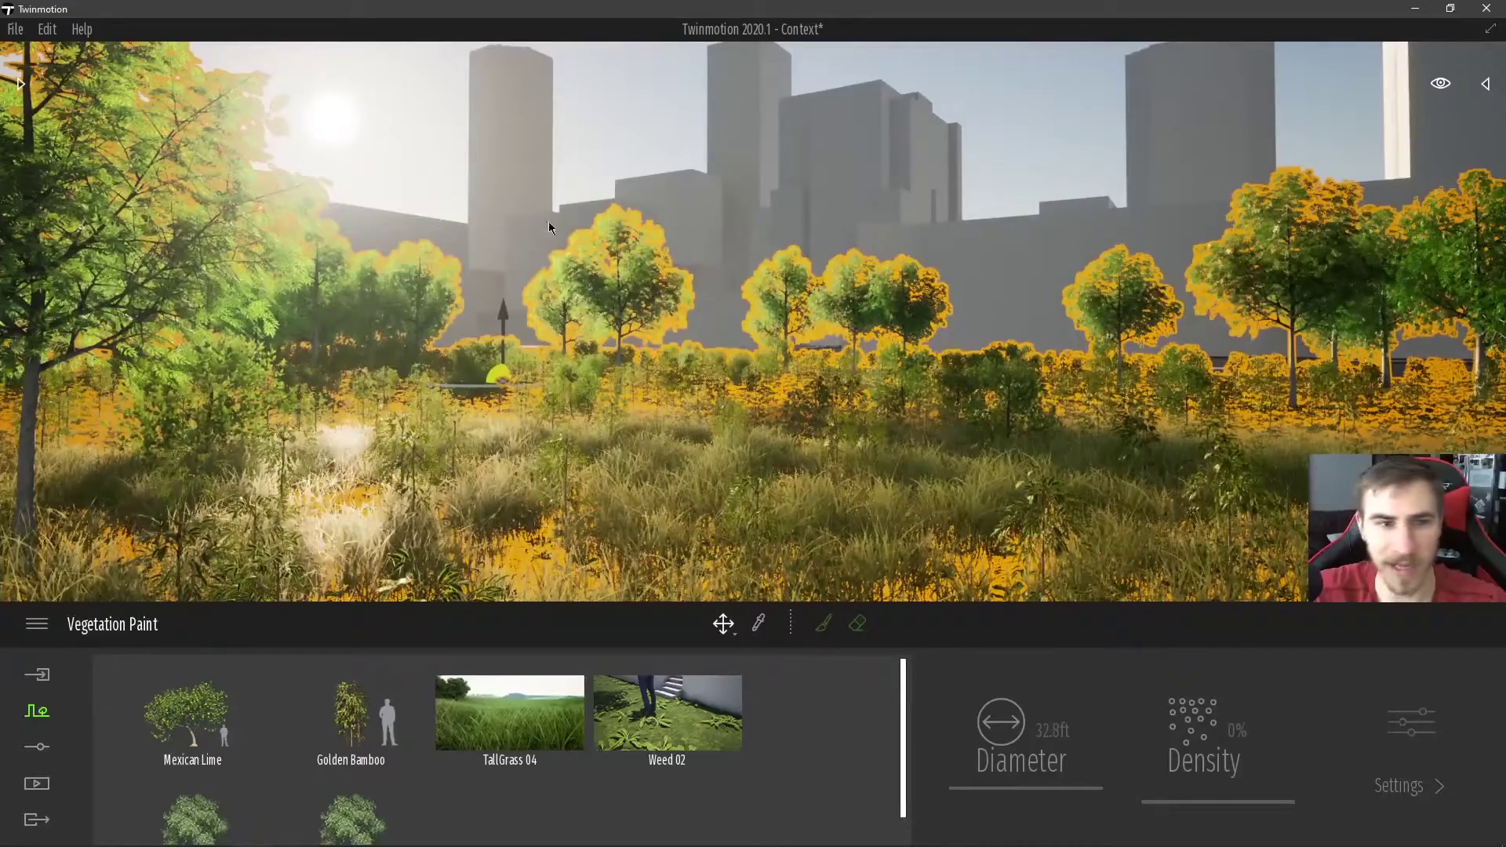
{"action": "right_click_drag", "start_coordinate": [754, 318], "coordinate": [753, 472]}
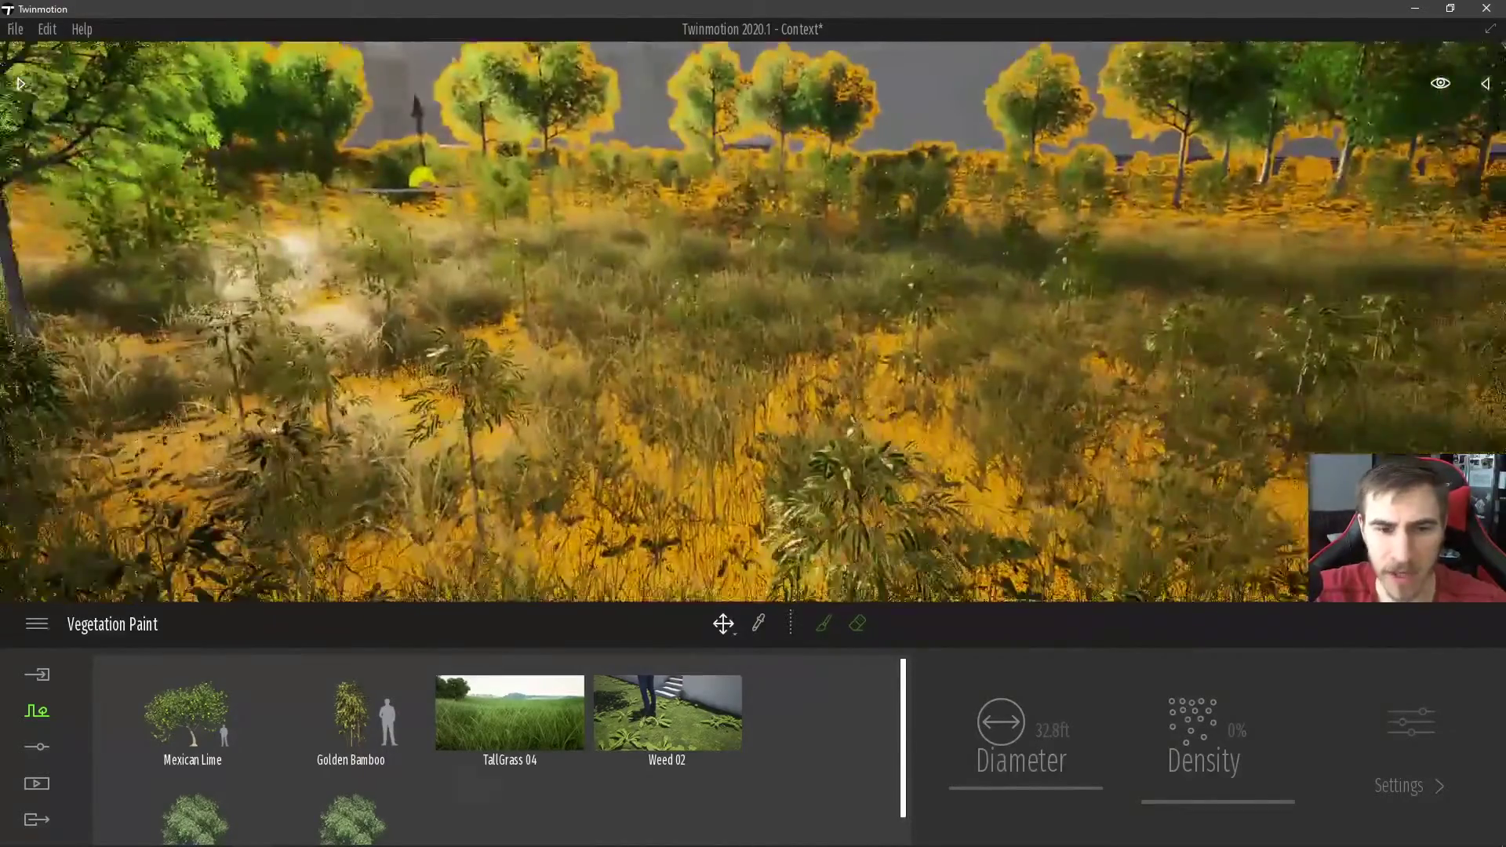
{"action": "scroll", "coordinate": [741, 481], "scroll_direction": "down", "scroll_amount": 5}
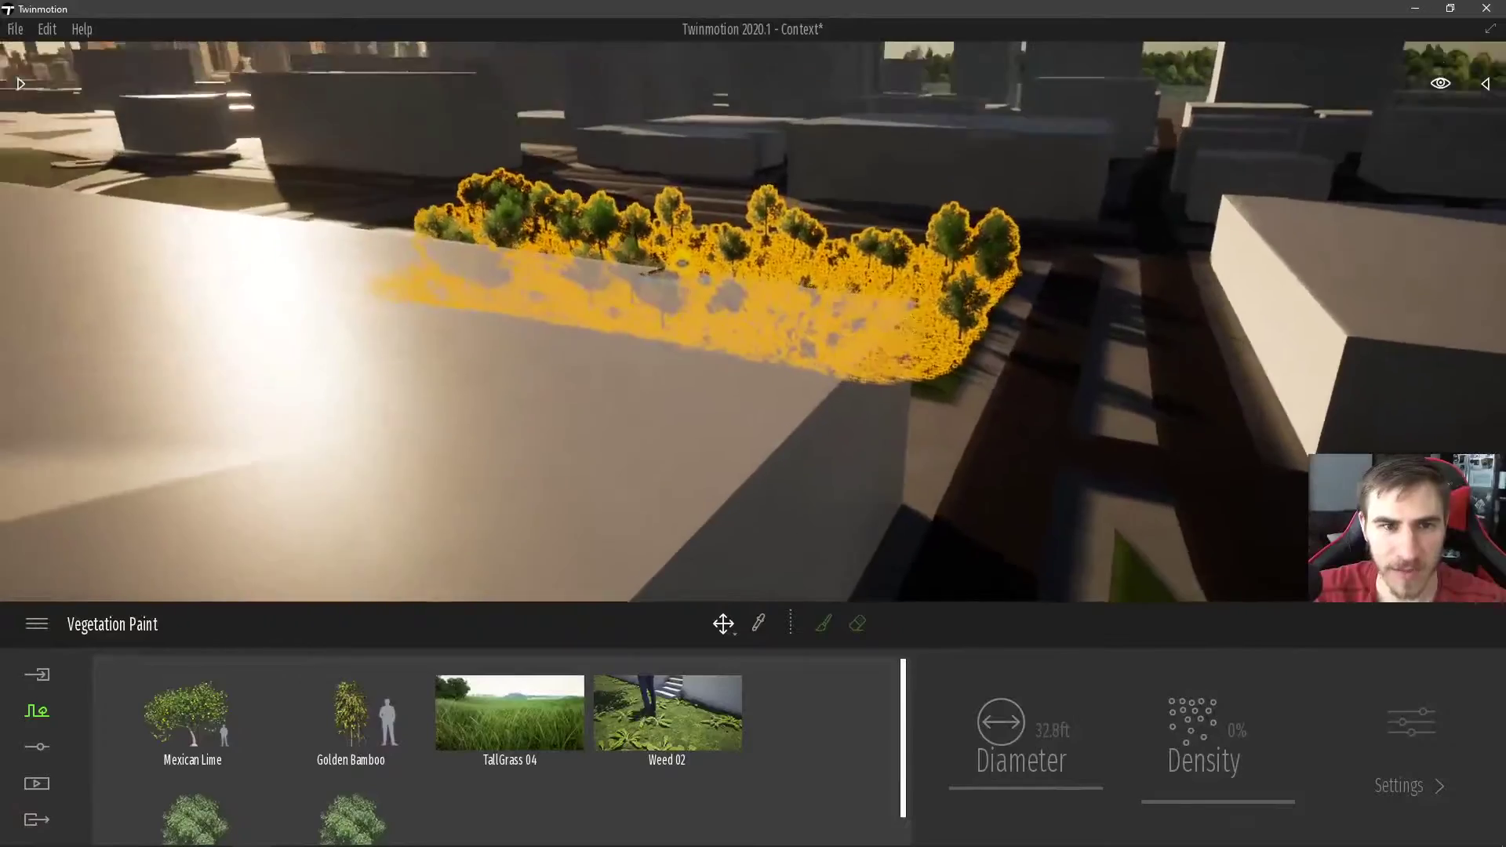
{"action": "mouse_move", "coordinate": [753, 318]}
{"action": "right_mouse_down"}
{"action": "mouse_move", "coordinate": [353, 342]}
{"action": "mouse_move", "coordinate": [11, 410]}
{"action": "right_mouse_up"}
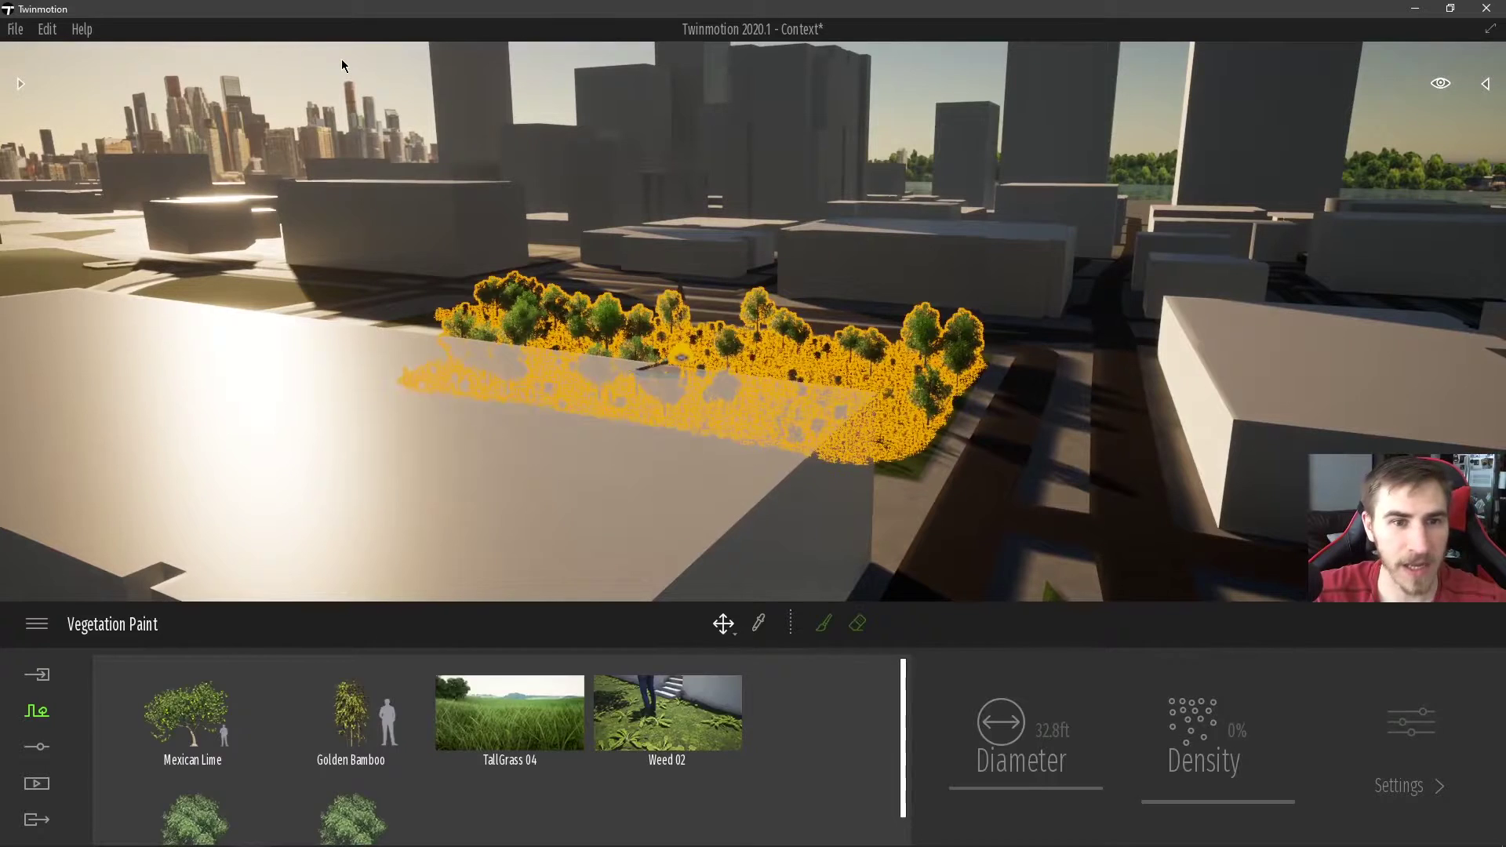
{"action": "key", "text": "Escape"}
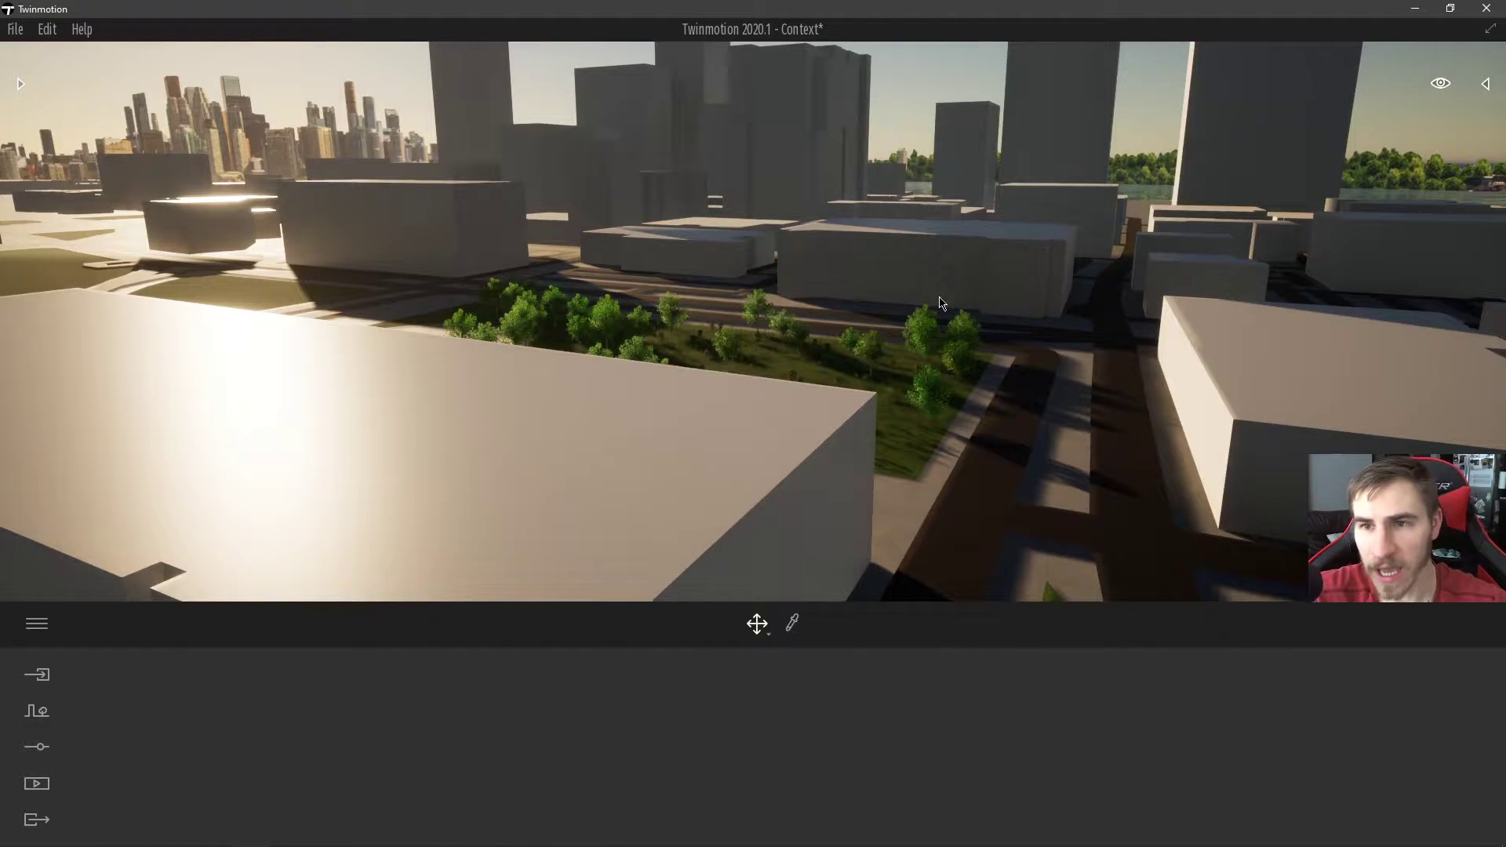
- Drag the Day time slider from evening to just past 4 PM
{"action": "mouse_move", "coordinate": [781, 408]}
{"action": "right_mouse_down"}
{"action": "mouse_move", "coordinate": [848, 377]}
{"action": "mouse_move", "coordinate": [1012, 389]}
{"action": "mouse_move", "coordinate": [754, 377]}
{"action": "mouse_move", "coordinate": [965, 382]}
{"action": "right_mouse_up"}
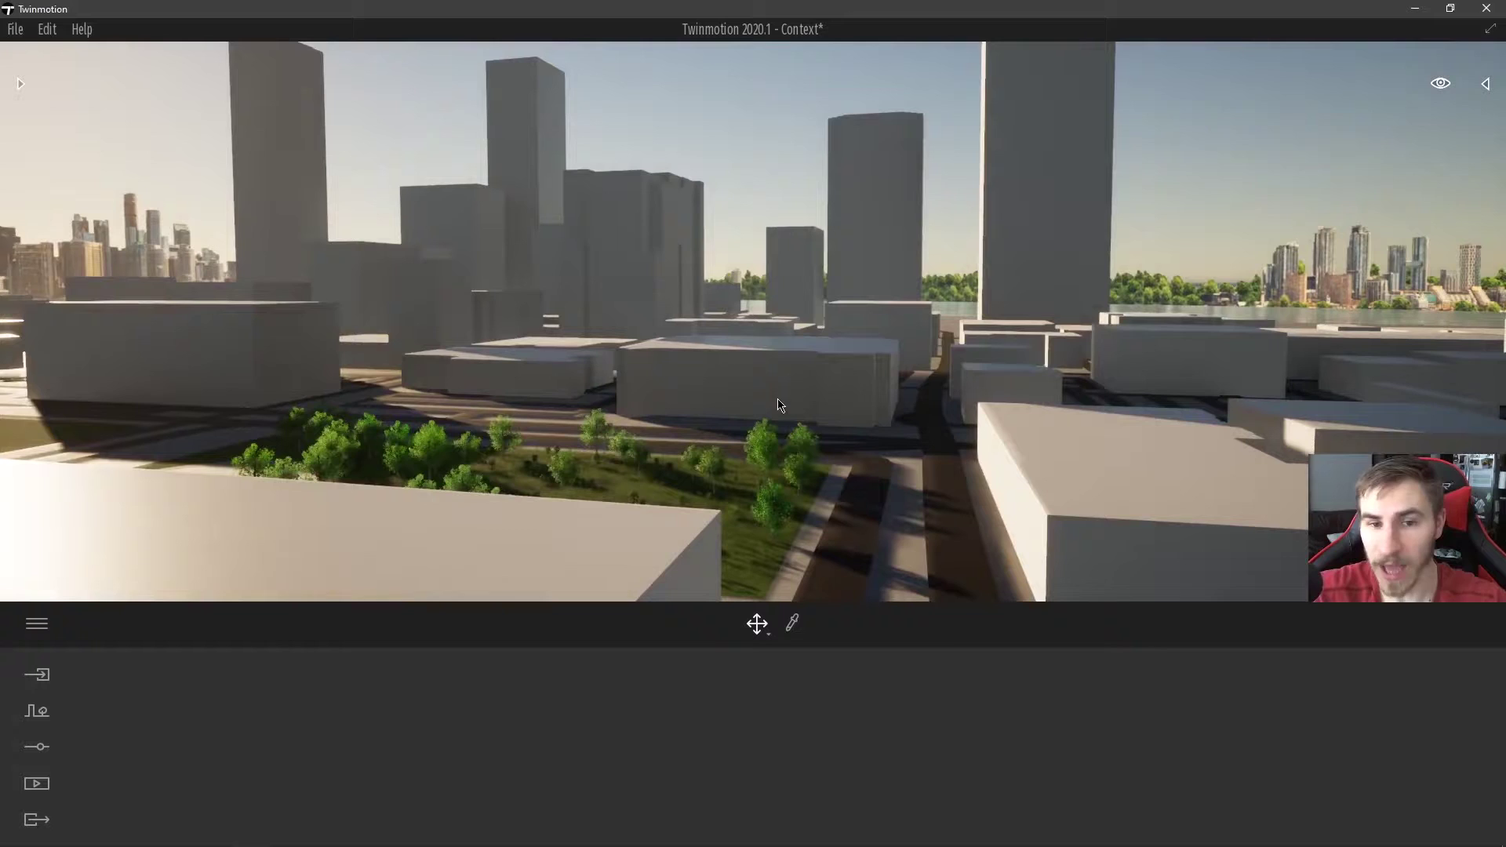
{"action": "left_click", "coordinate": [1441, 85]}
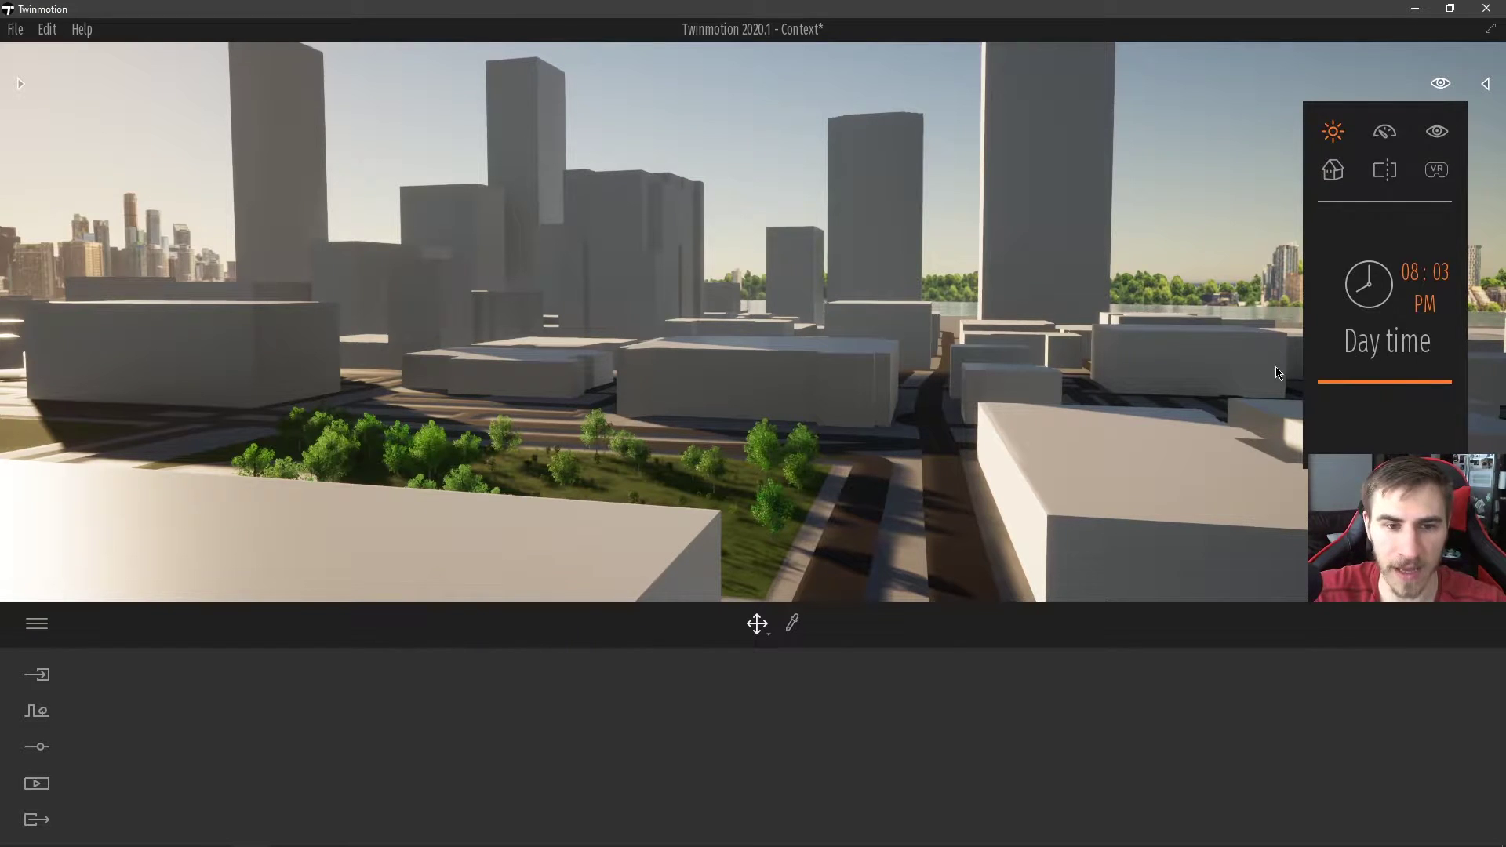
{"action": "scroll", "coordinate": [1278, 372], "scroll_direction": "down", "scroll_amount": 3}
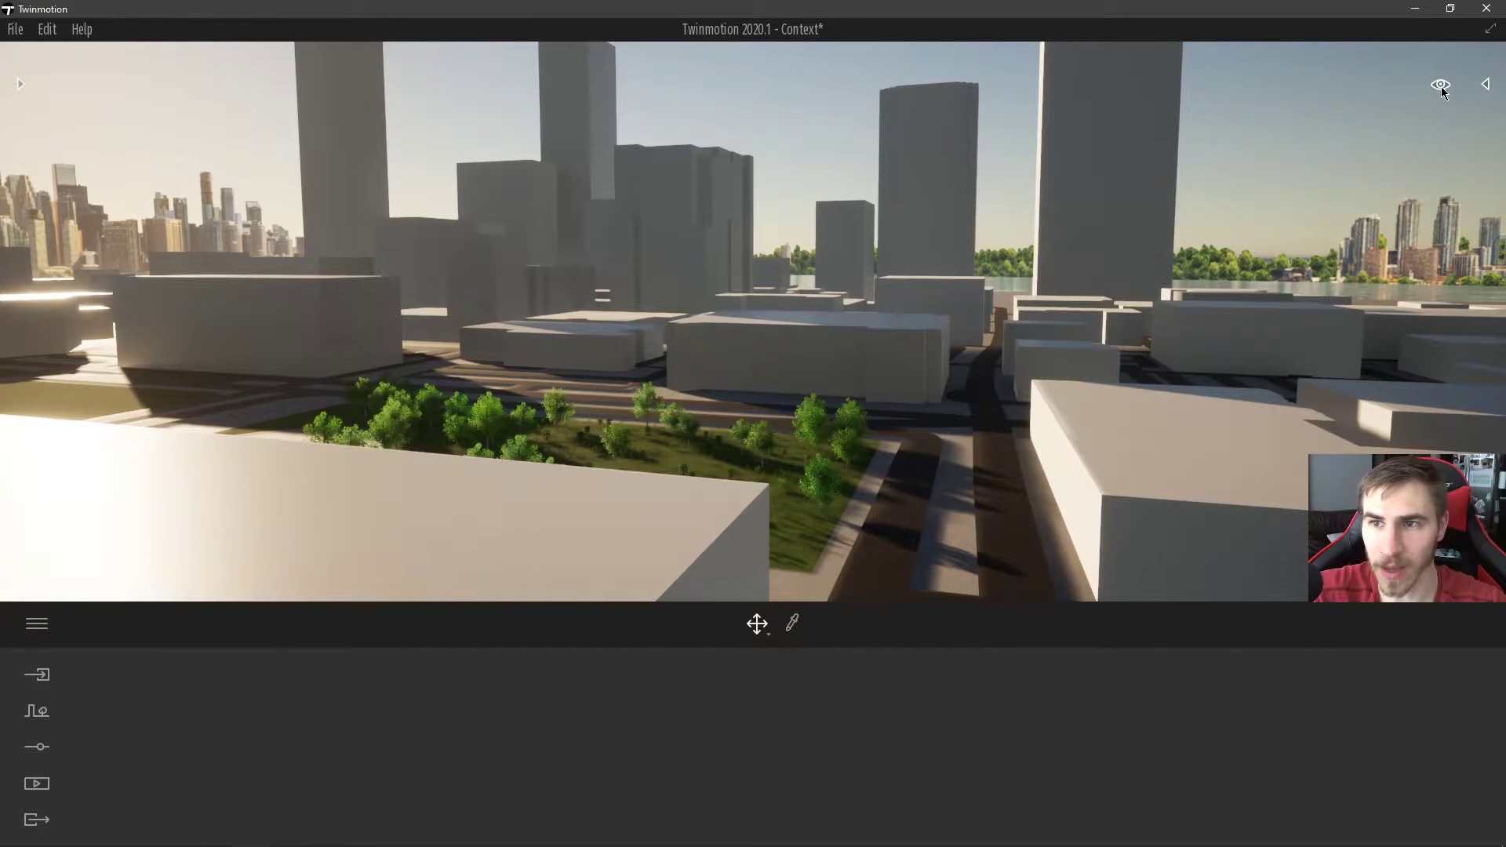
{"action": "left_click", "coordinate": [1442, 83]}
{"action": "mouse_move", "coordinate": [1418, 341]}
{"action": "left_mouse_down"}
{"action": "mouse_move", "coordinate": [1389, 324]}
{"action": "mouse_move", "coordinate": [1389, 353]}
{"action": "left_mouse_up"}
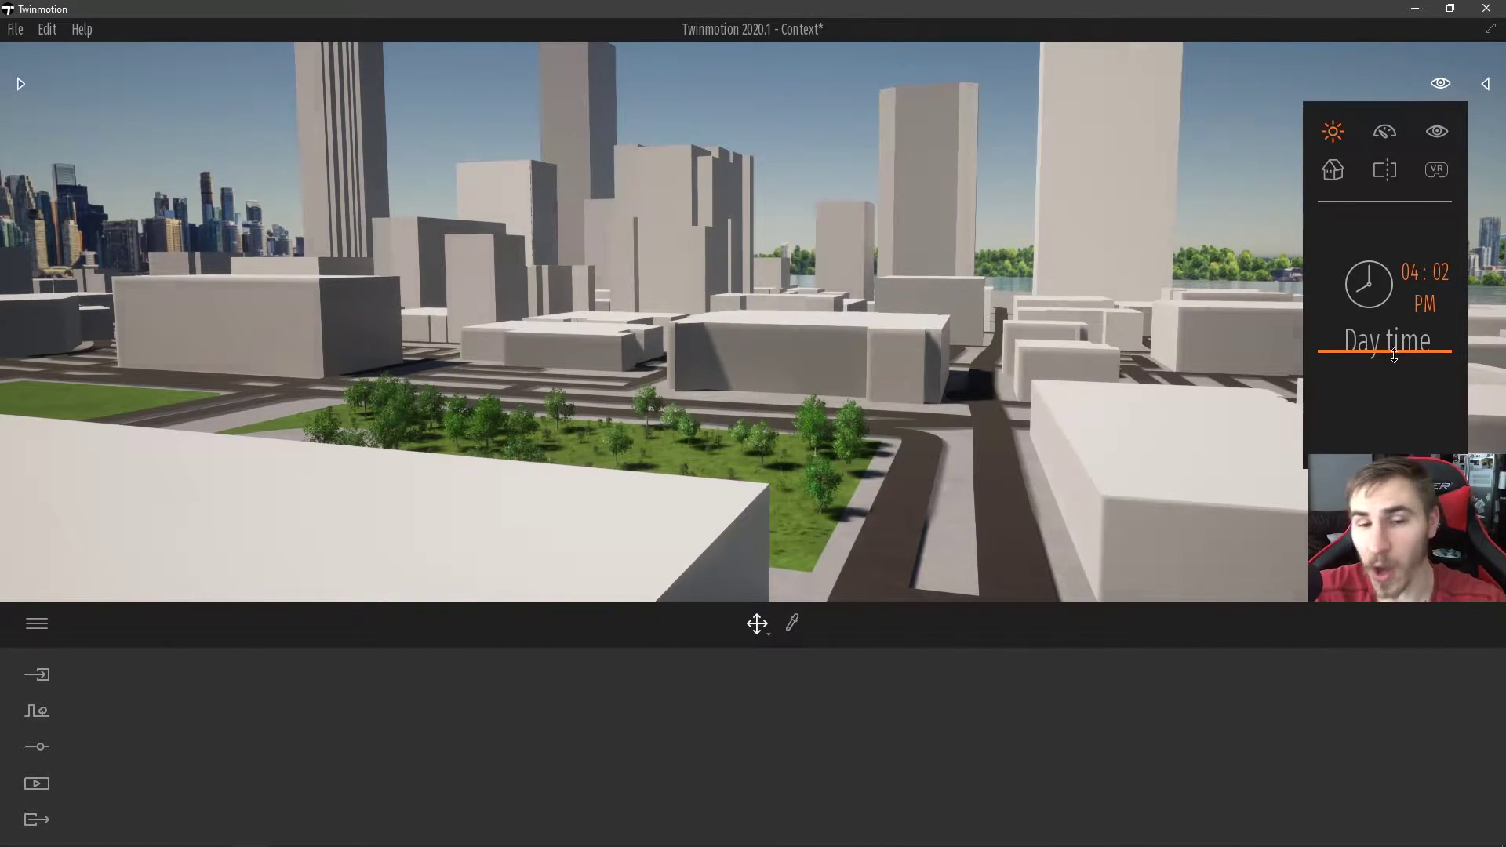
{"action": "left_click_drag", "start_coordinate": [1394, 356], "coordinate": [1400, 353]}
- Fly the camera forward, back and sideways across the lit city blocks
{"action": "right_click_drag", "start_coordinate": [1059, 353], "coordinate": [1036, 306]}
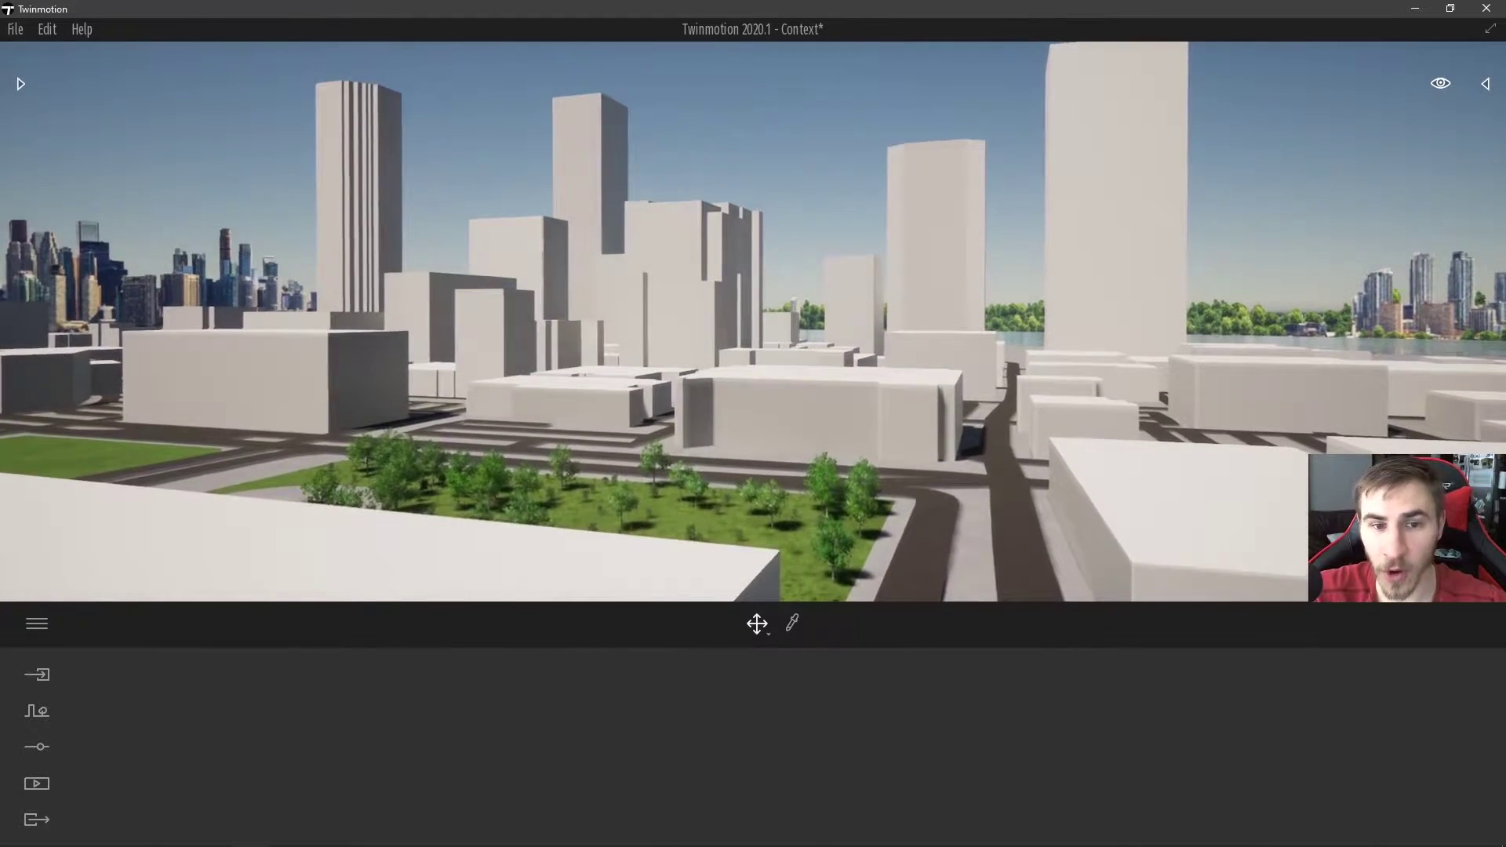
{"action": "key", "text": "Up"}
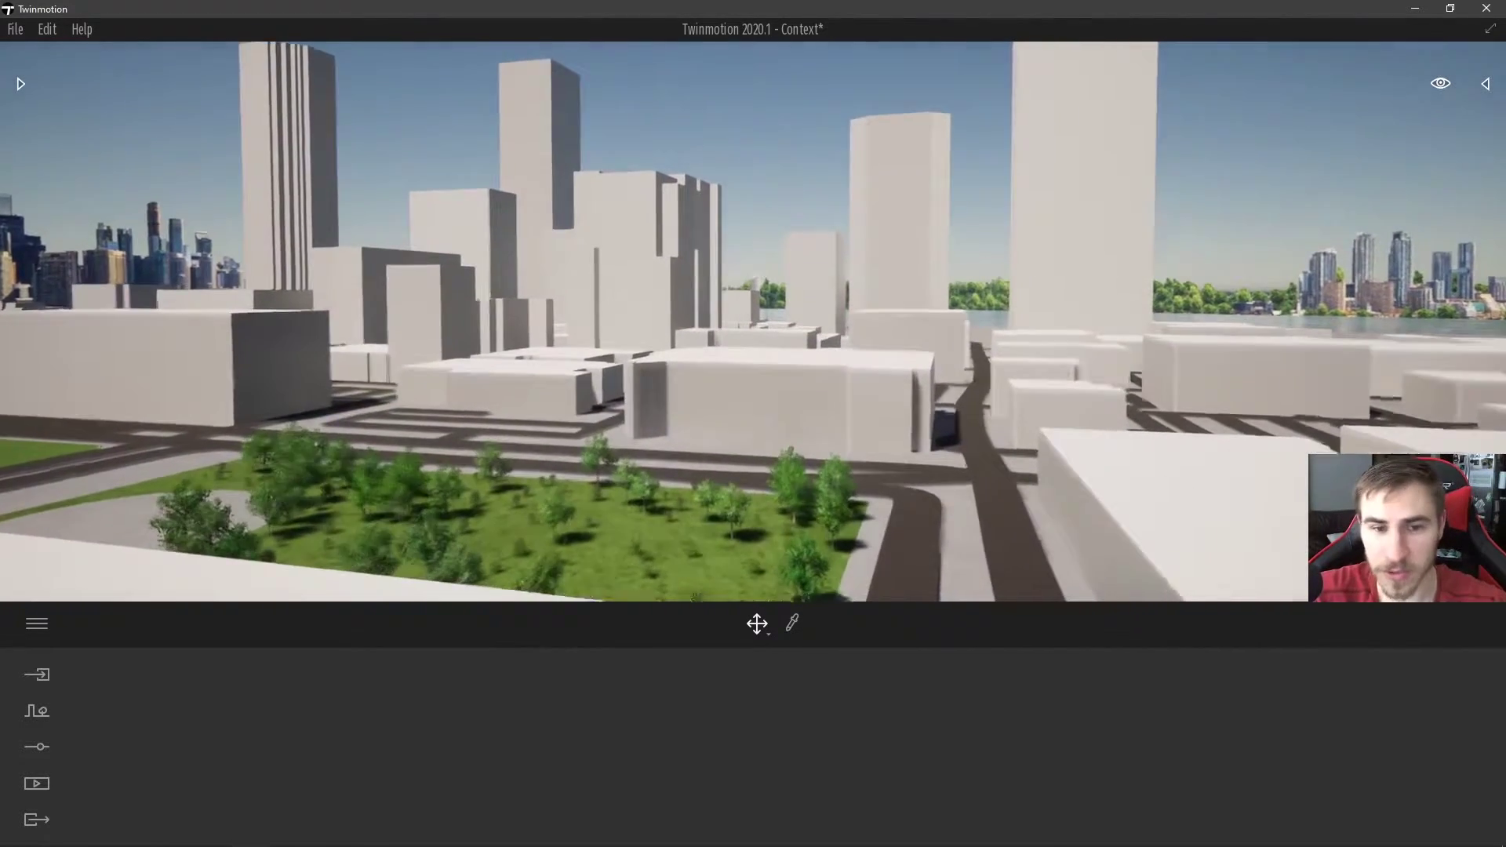
{"action": "key", "text": "Up"}
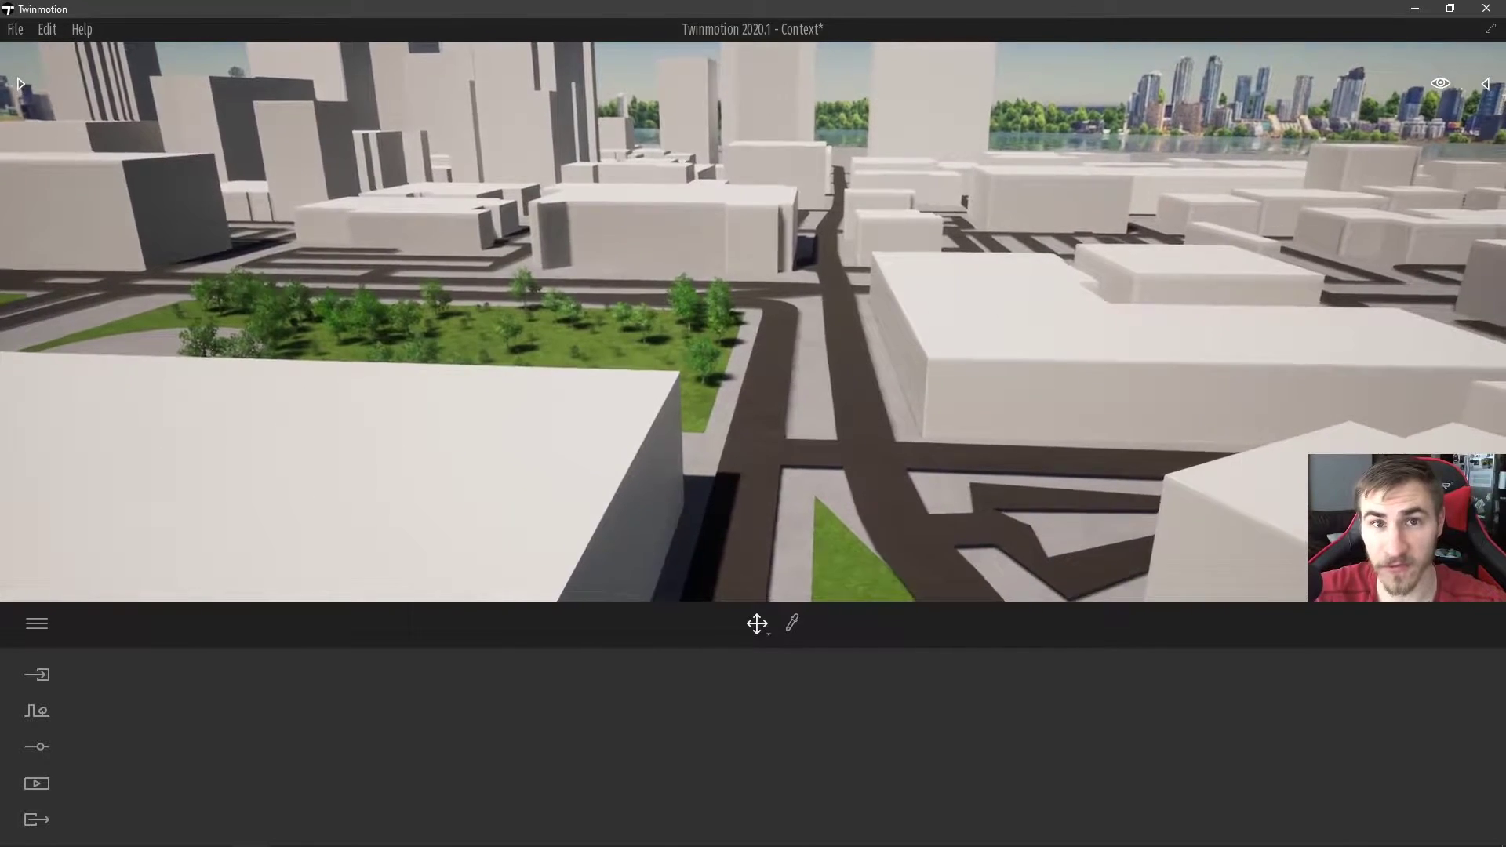
{"action": "key", "text": "Up"}
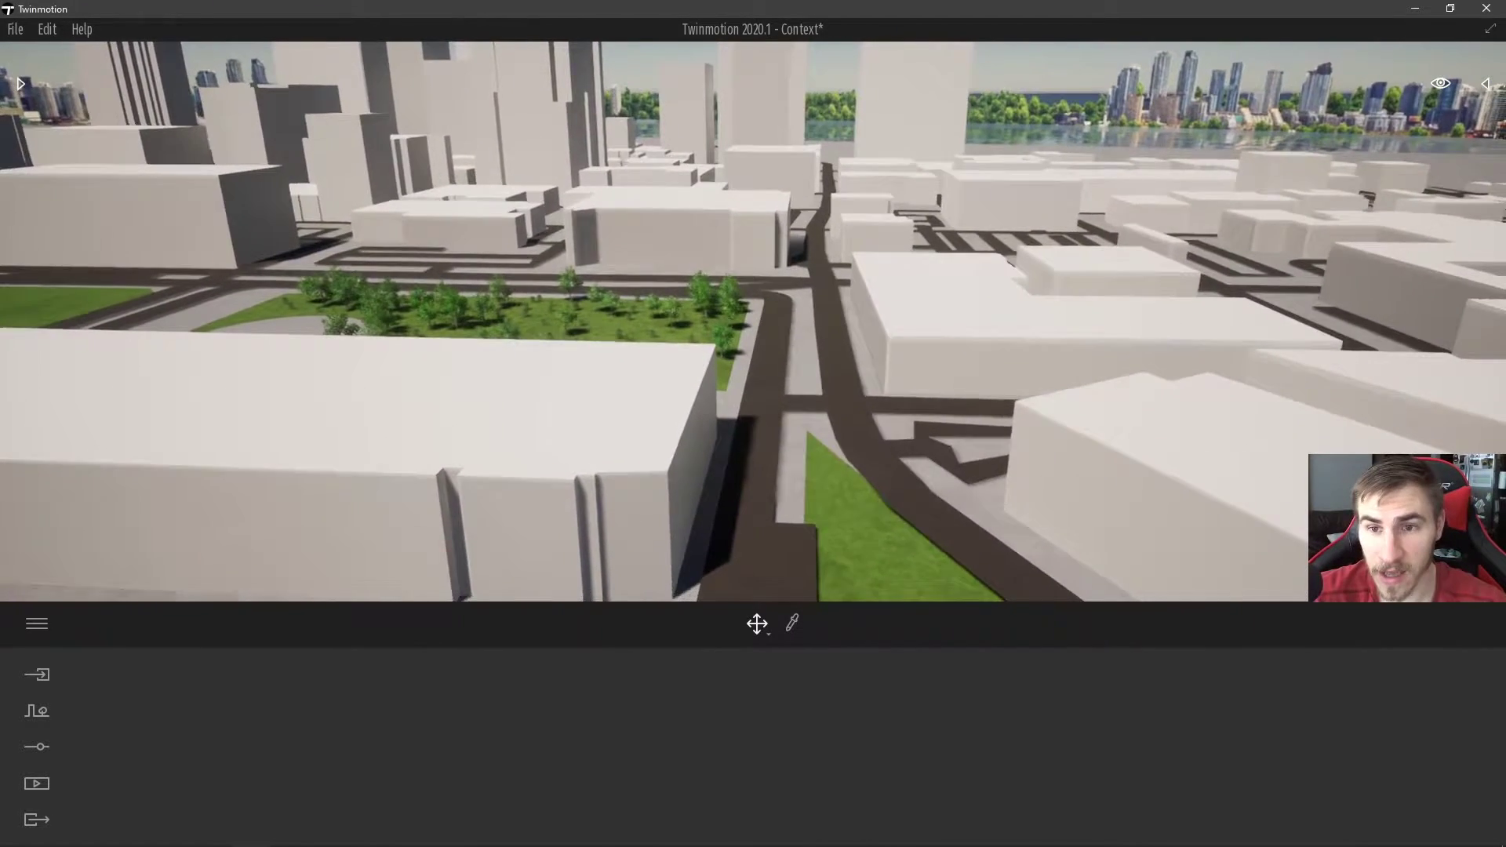
{"action": "key", "text": "Down"}
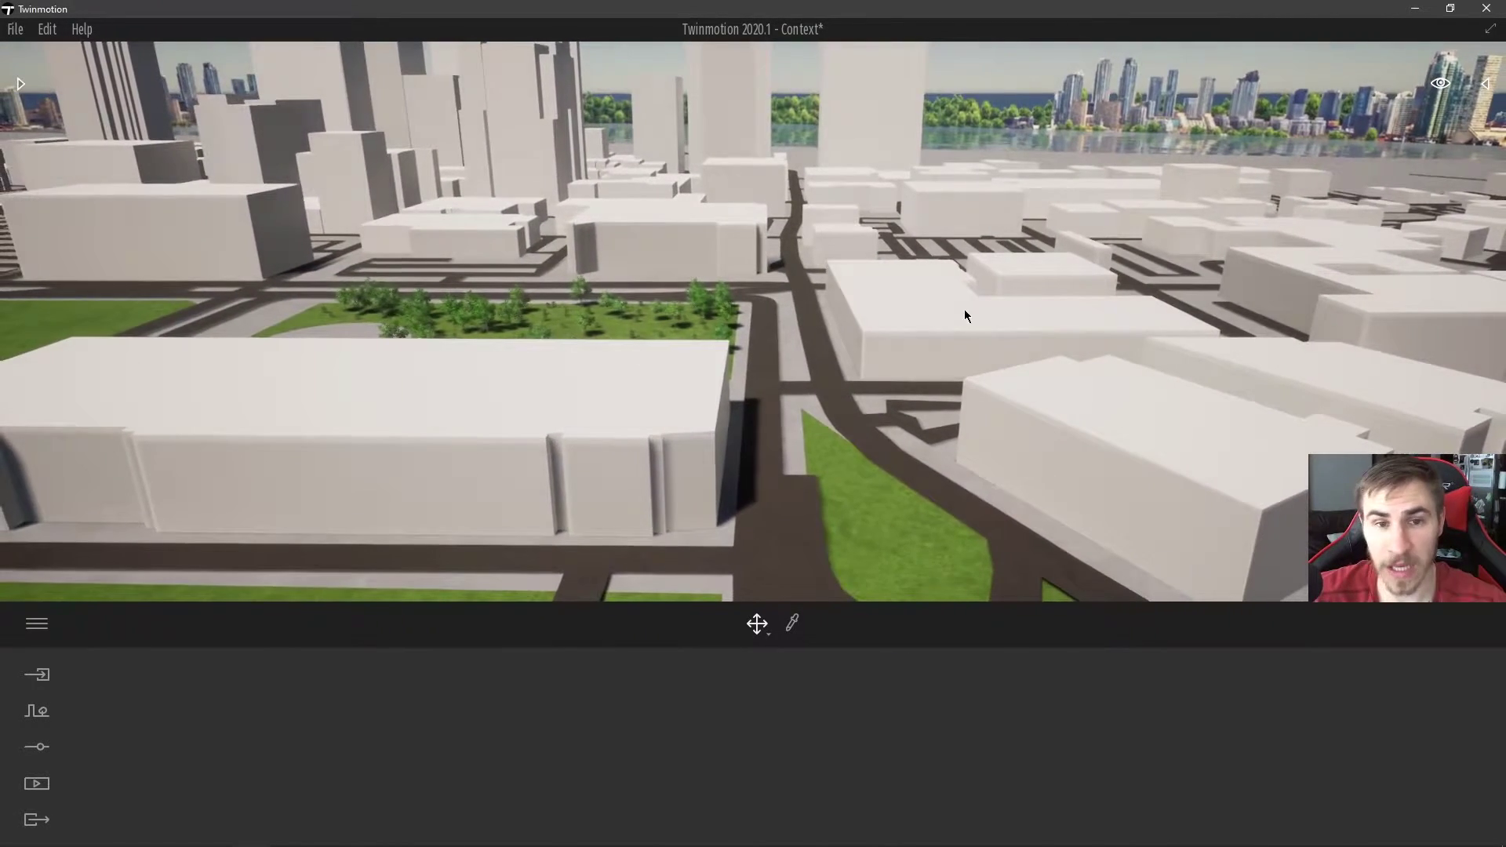
{"action": "key", "text": "Left"}
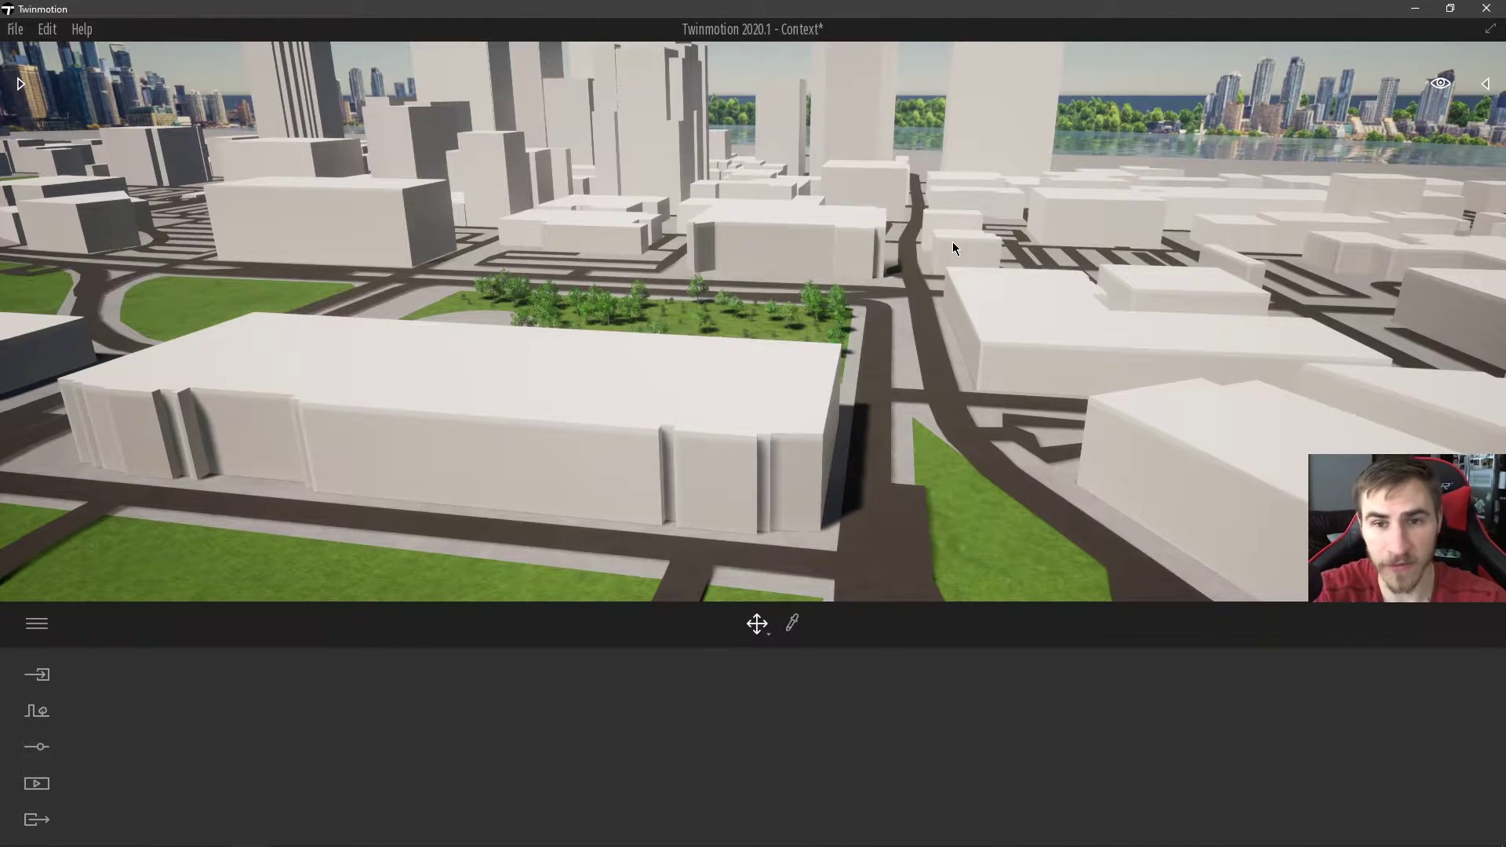
- Shift the time of day to early afternoon, then toward morning, briefly selecting a building
{"action": "left_click", "coordinate": [1442, 84]}
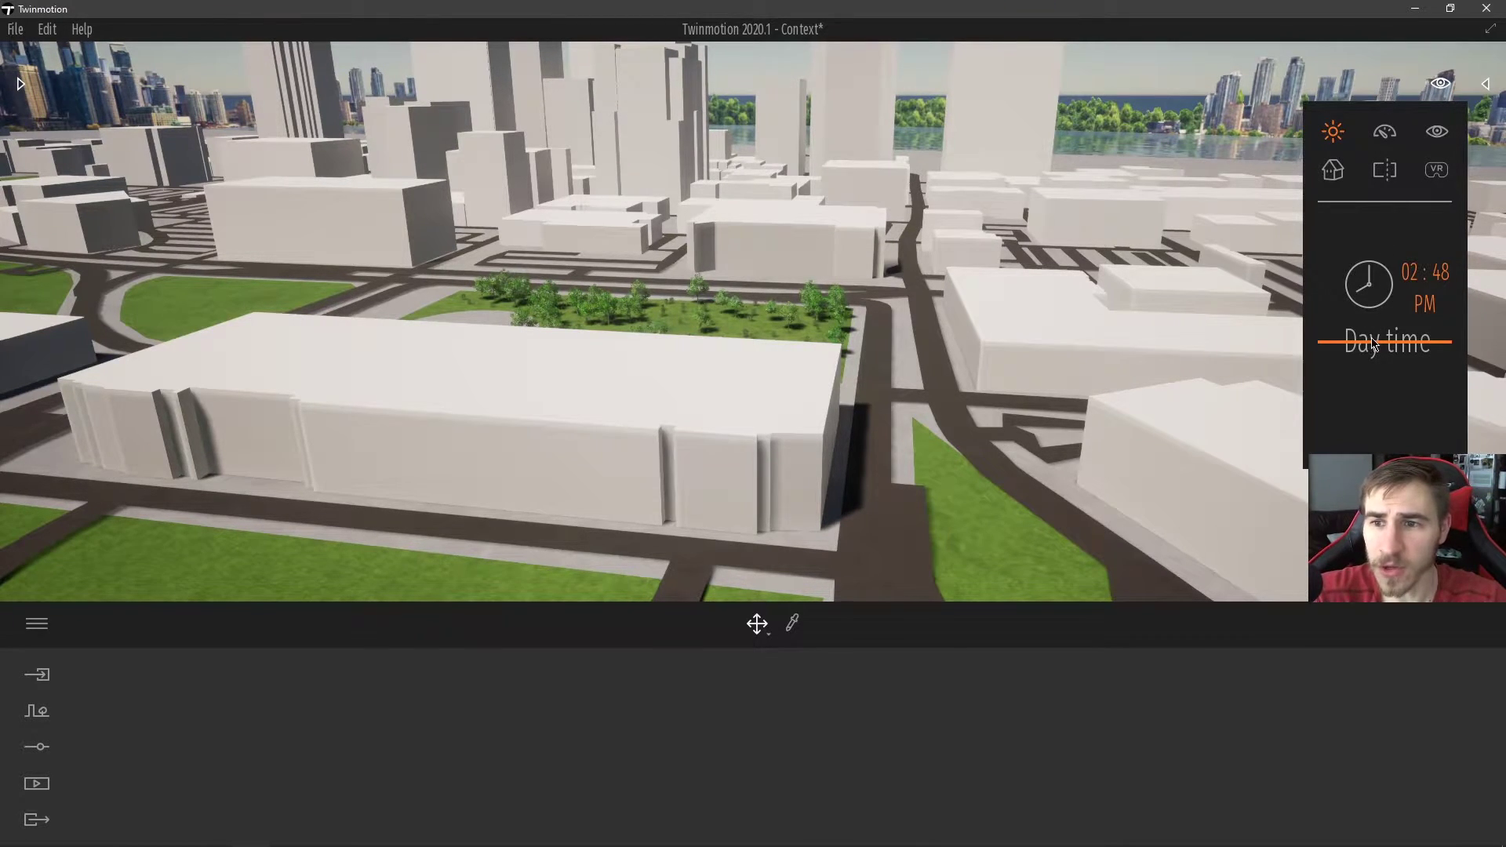
{"action": "left_click_drag", "start_coordinate": [1374, 348], "coordinate": [1318, 348]}
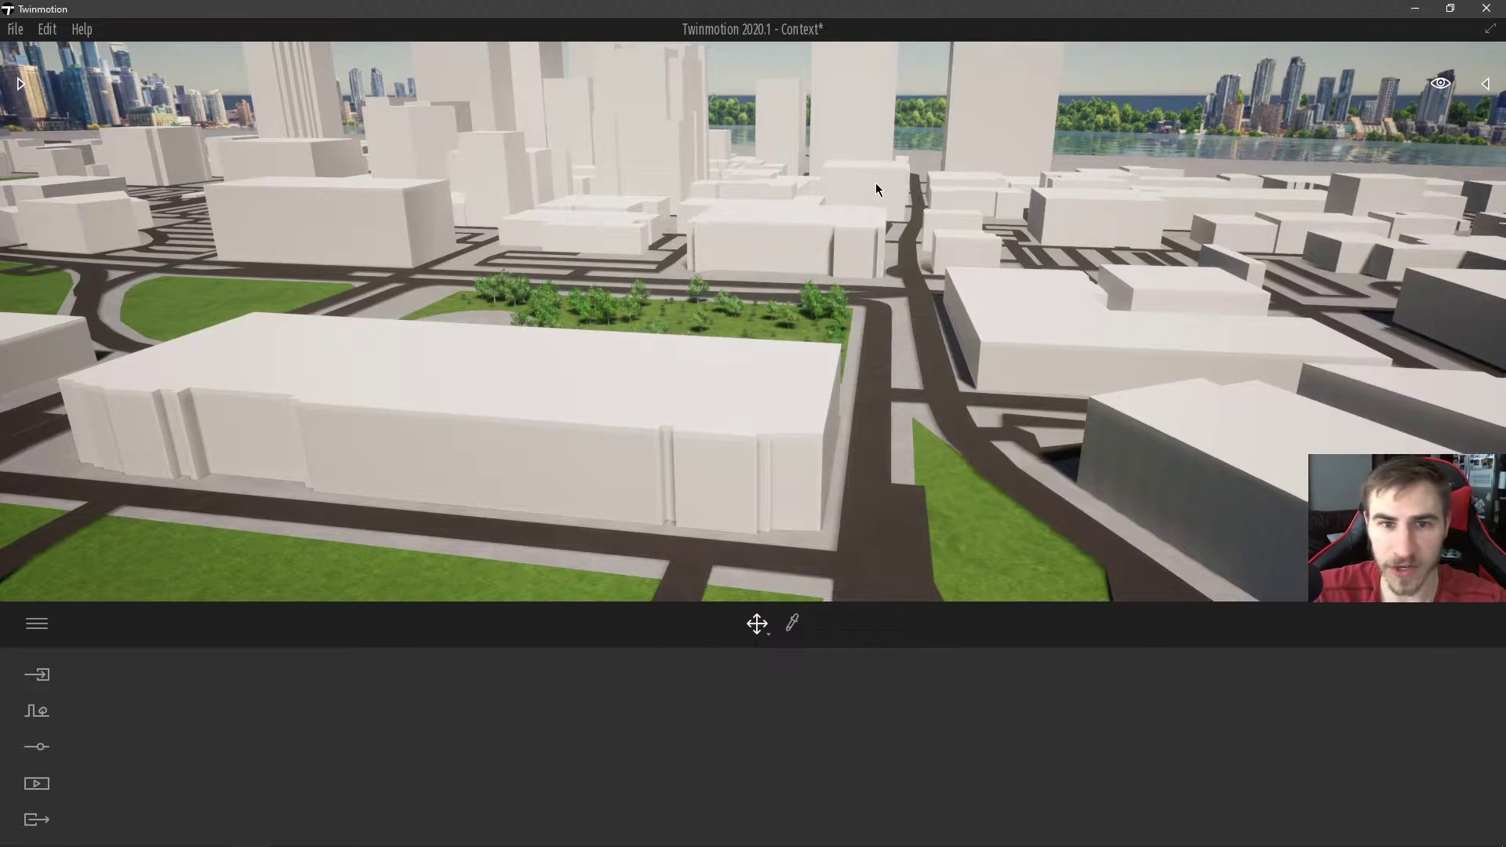
{"action": "left_click", "coordinate": [805, 395]}
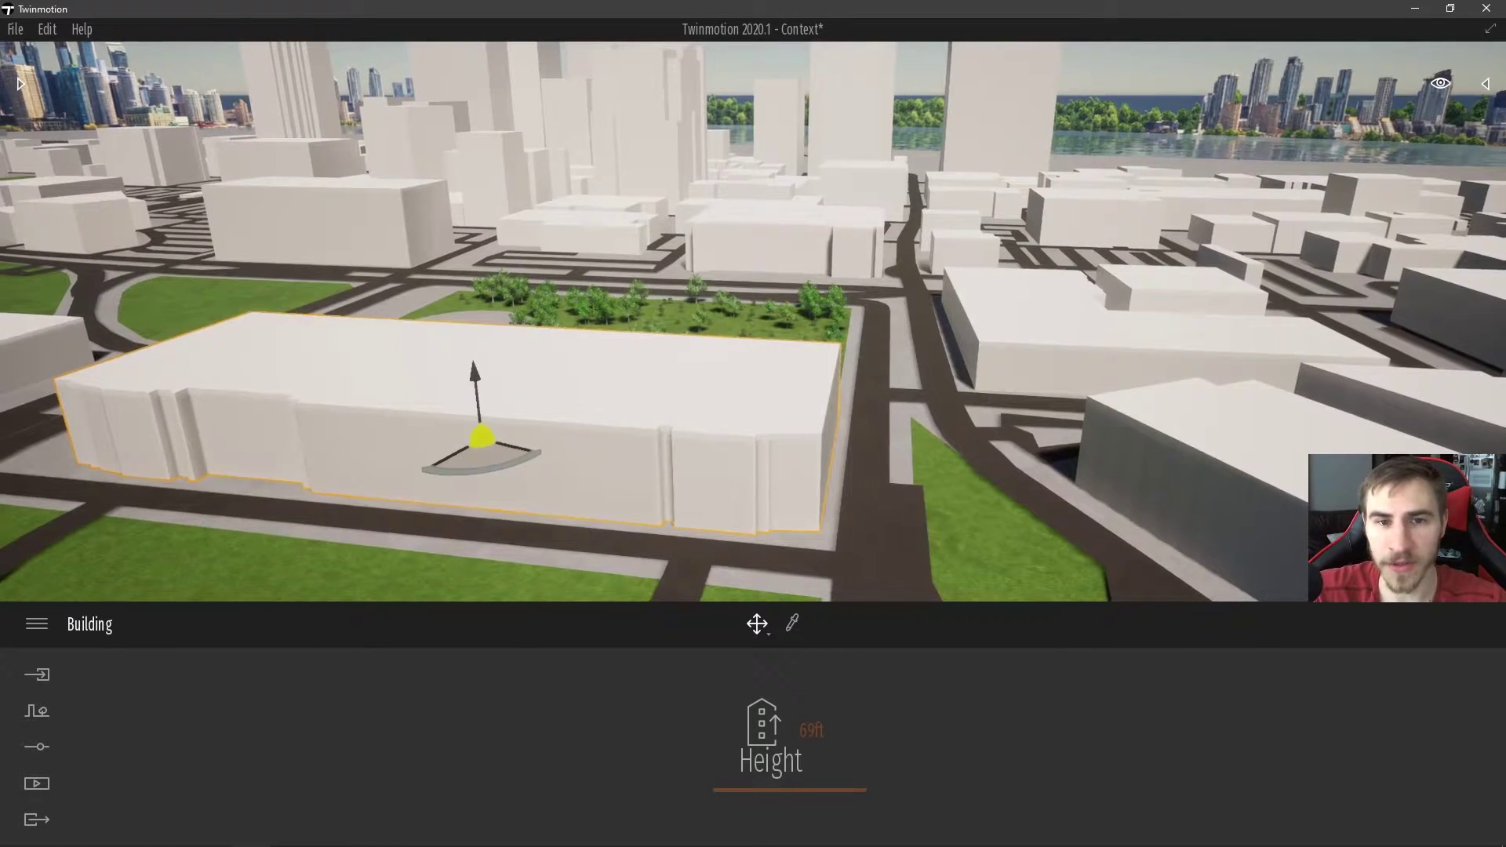
{"action": "right_click_drag", "start_coordinate": [805, 394], "coordinate": [833, 376]}
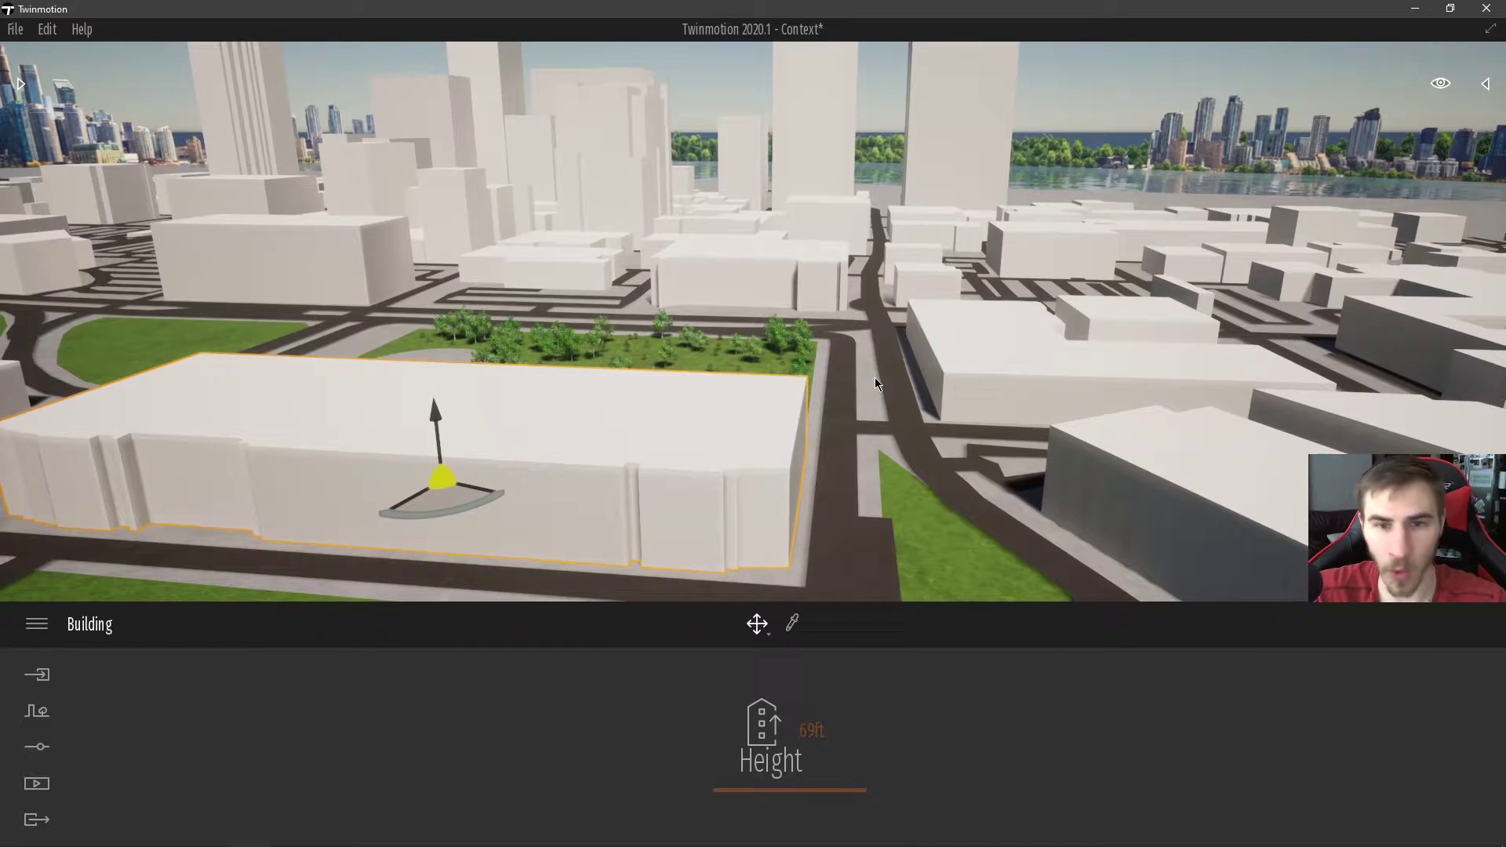
{"action": "left_click", "coordinate": [1113, 142]}
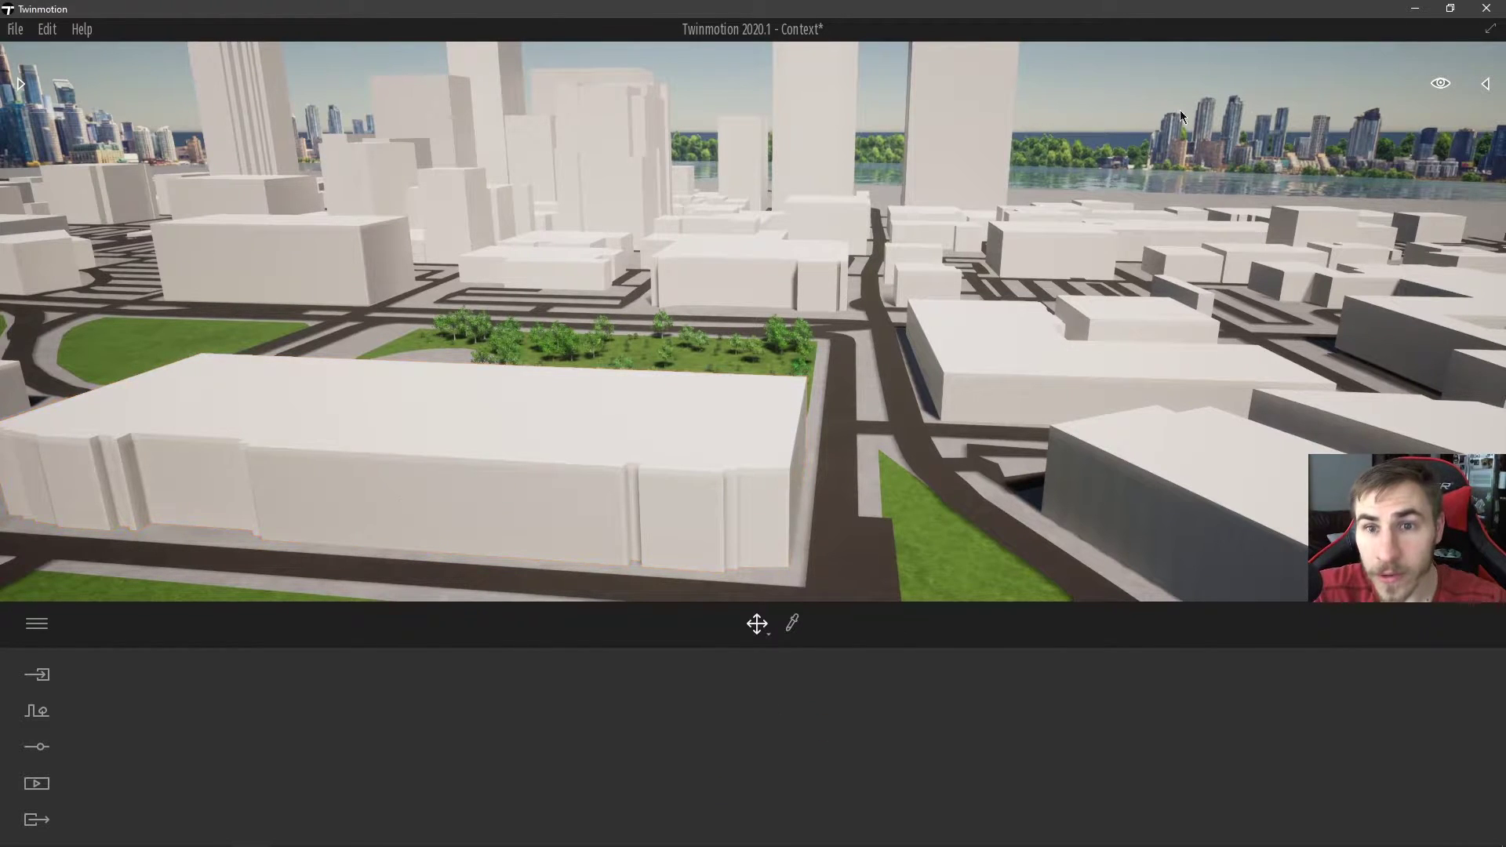
{"action": "left_click", "coordinate": [1441, 84]}
{"action": "left_click_drag", "start_coordinate": [1389, 303], "coordinate": [1400, 359]}
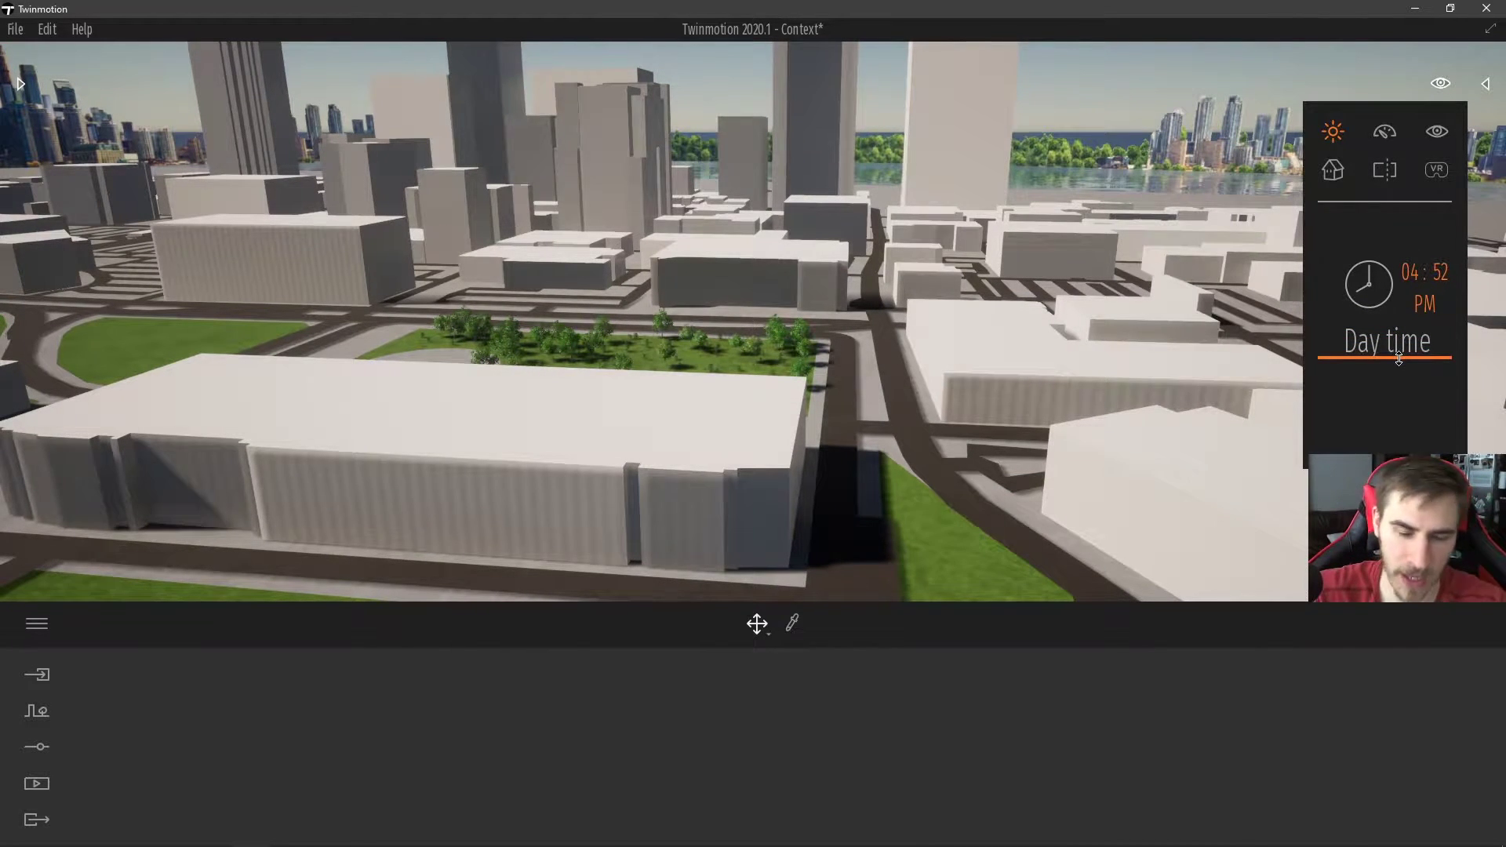
{"action": "mouse_move", "coordinate": [1399, 359]}
{"action": "left_mouse_down"}
{"action": "mouse_move", "coordinate": [1404, 286]}
{"action": "mouse_move", "coordinate": [1412, 338]}
{"action": "left_mouse_up"}
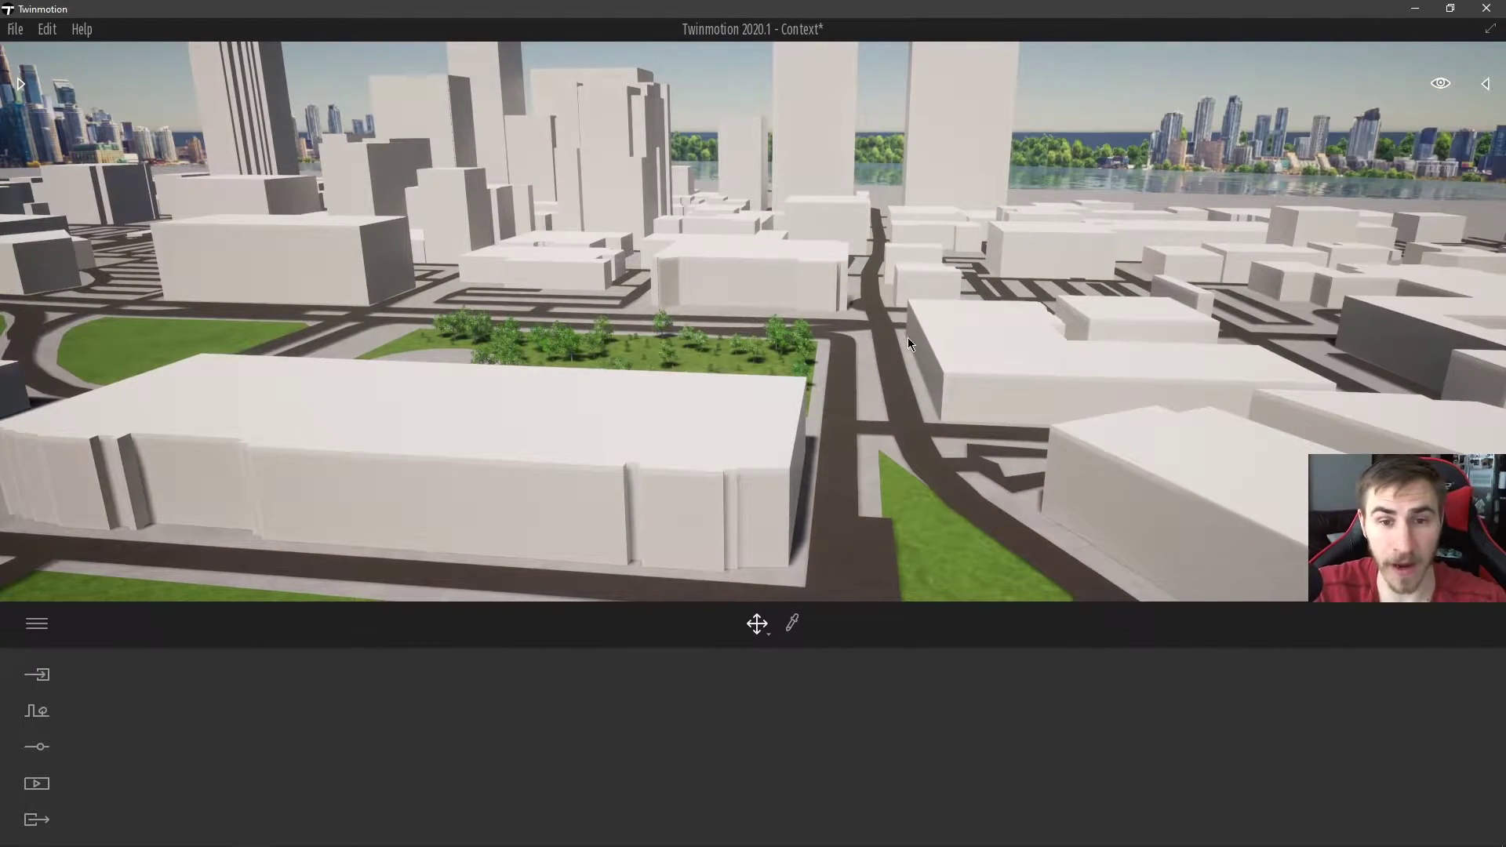
- Fly closer over the park trees, turning left and right across the city
{"action": "left_click_drag", "start_coordinate": [907, 338], "coordinate": [943, 389]}
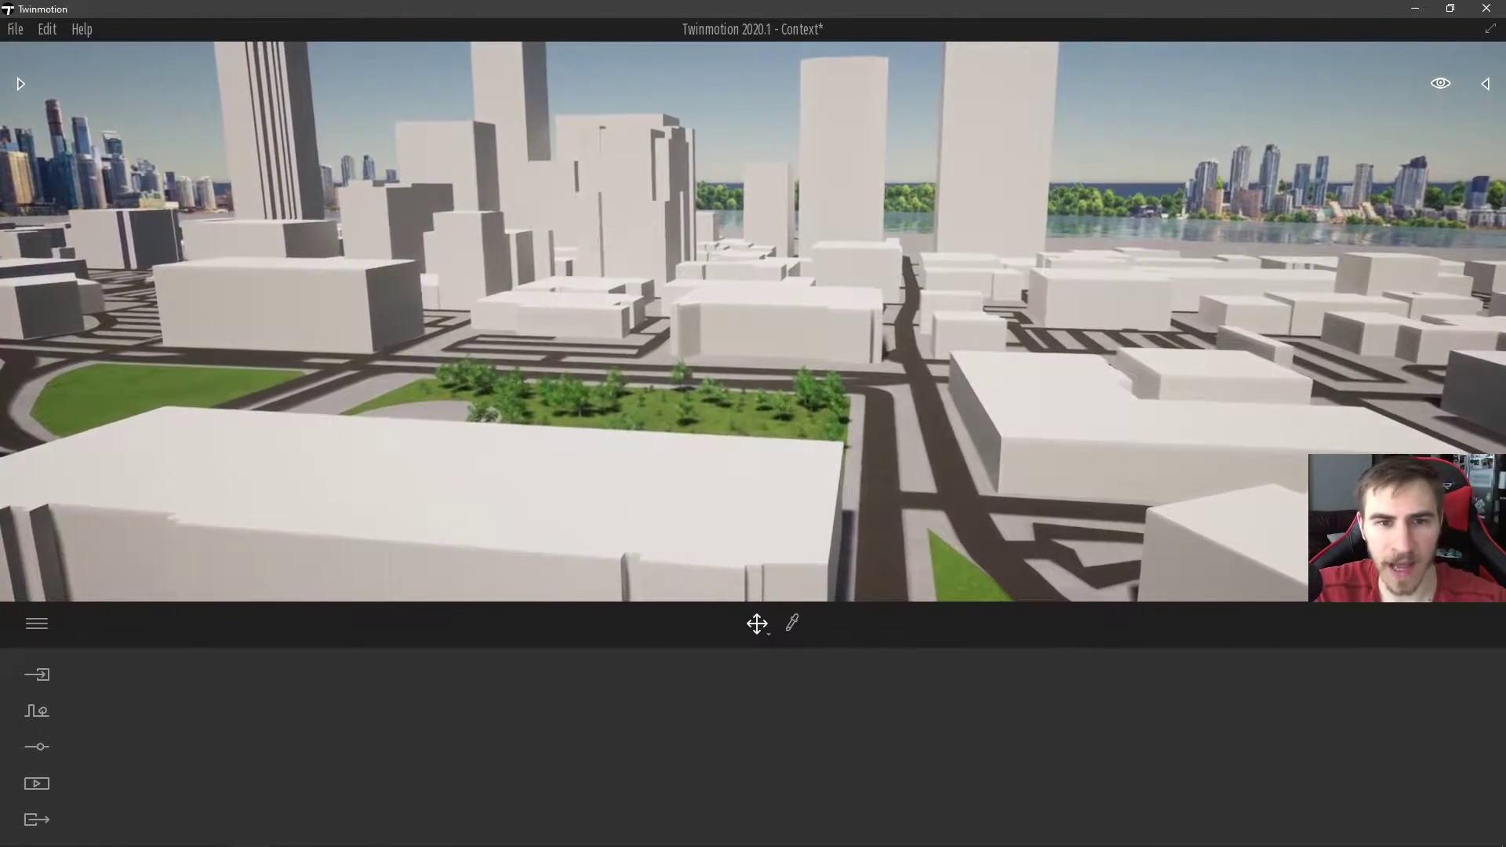
{"action": "right_click_drag", "start_coordinate": [941, 389], "coordinate": [918, 341]}
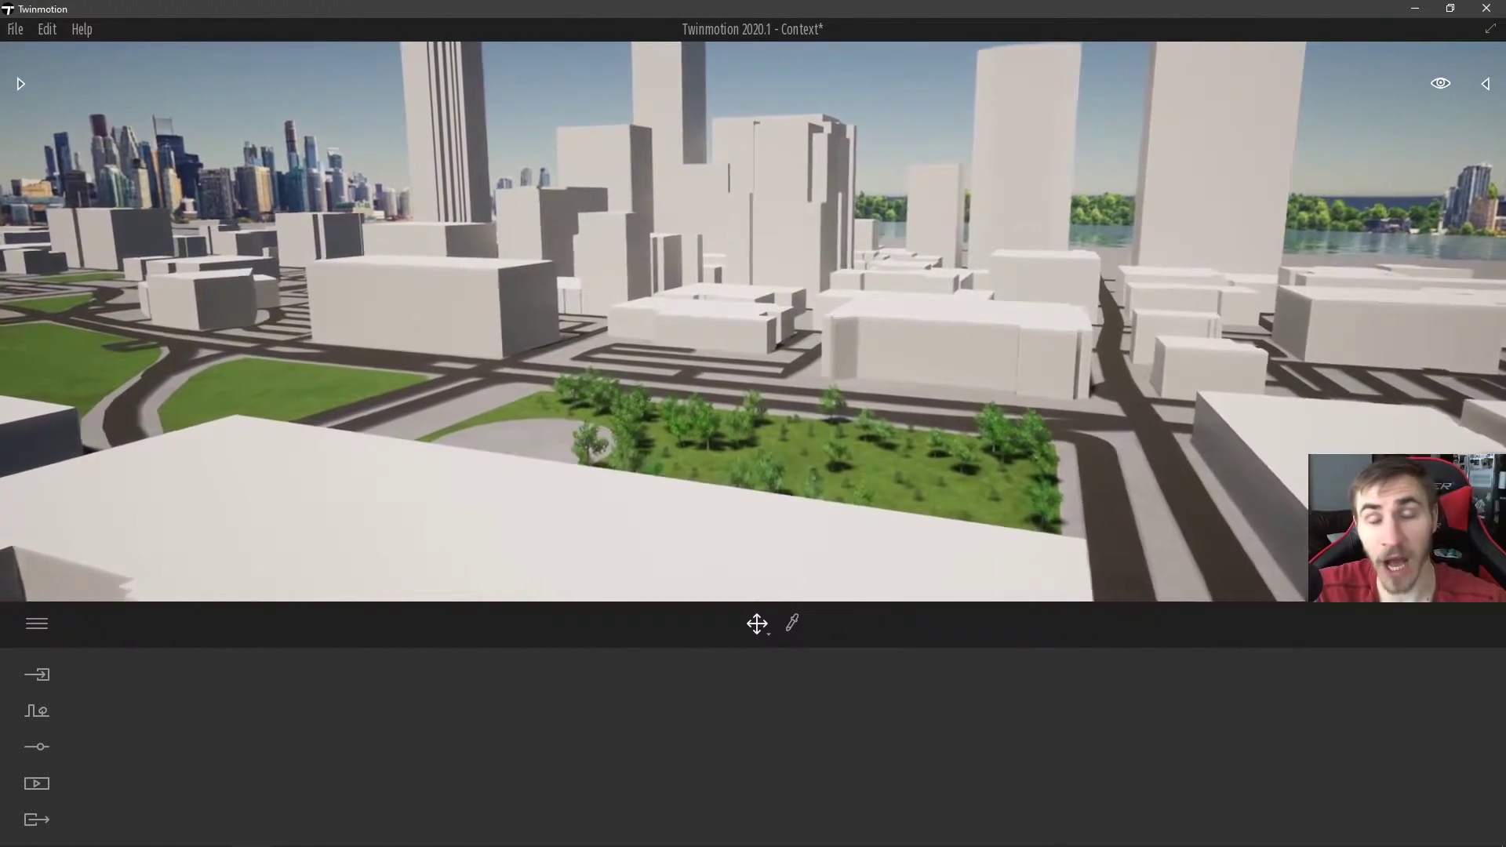
{"action": "key", "text": "Up"}
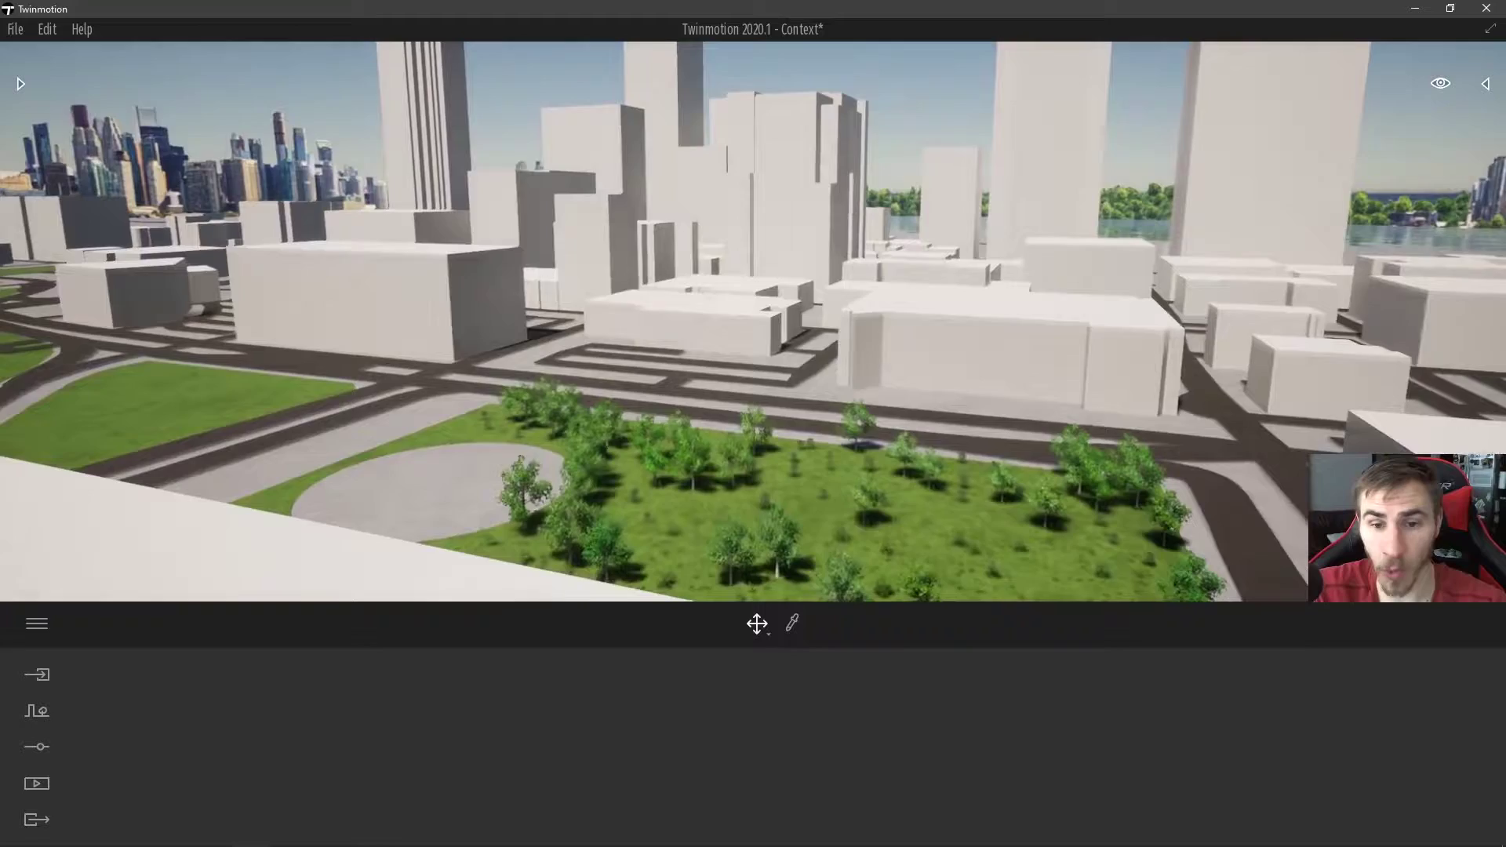
{"action": "right_click_drag", "start_coordinate": [918, 342], "coordinate": [612, 346]}
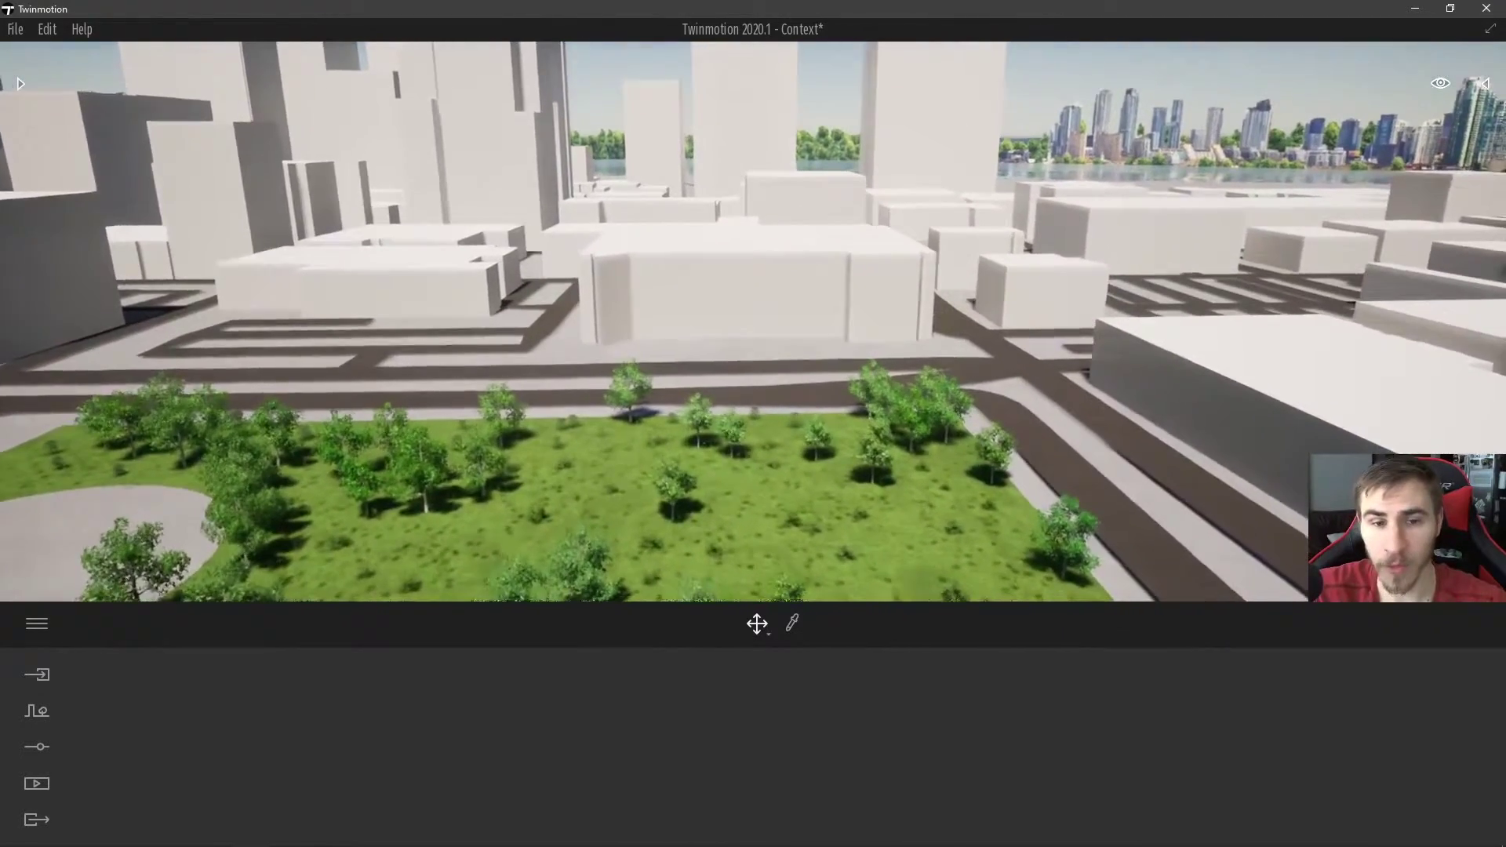
{"action": "right_click_drag", "start_coordinate": [800, 312], "coordinate": [851, 310]}
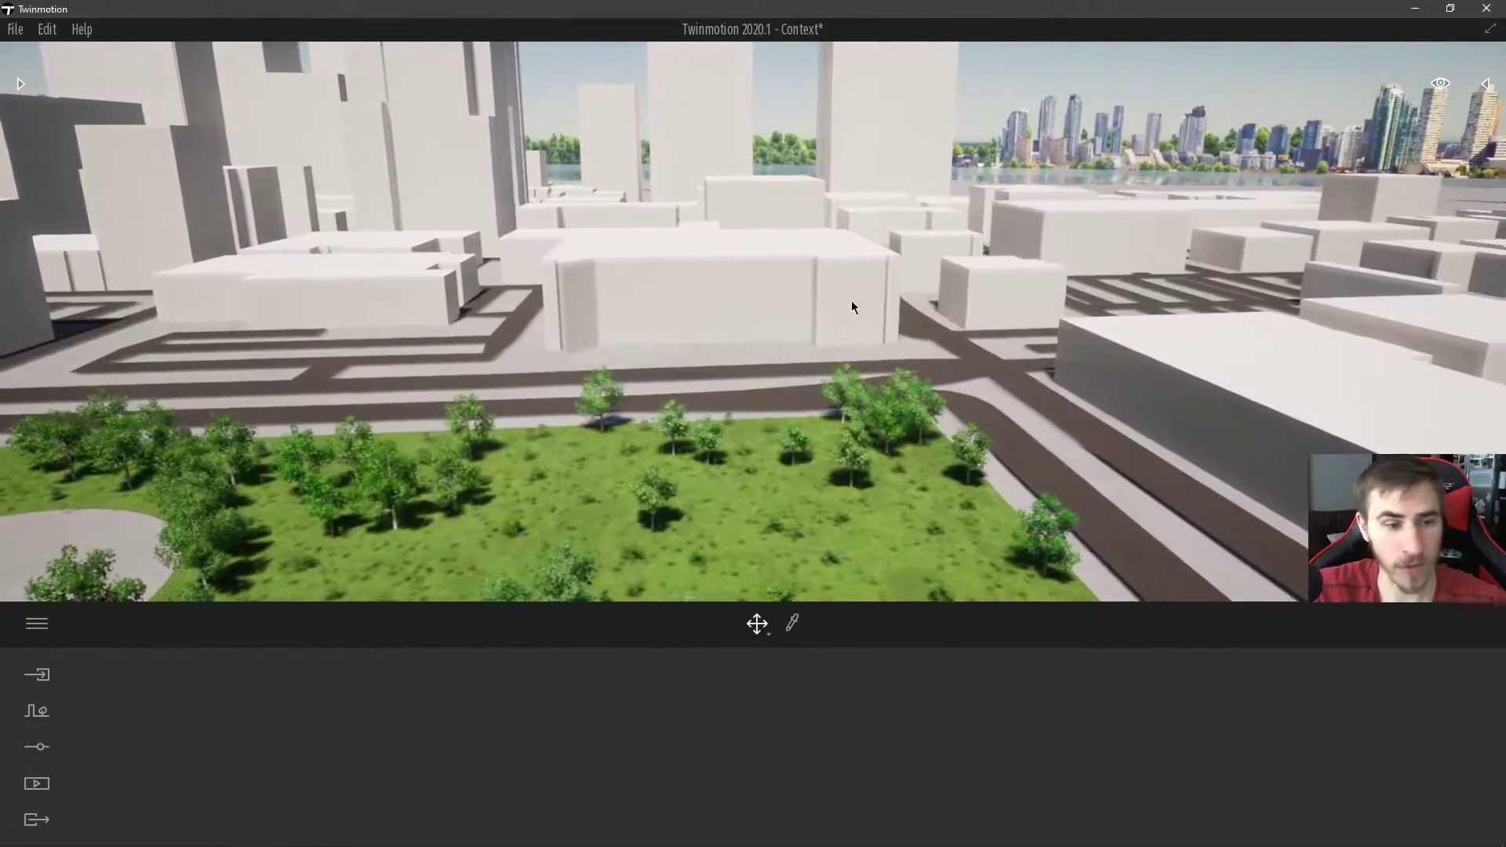
- Open Settings > Location and pan the world map toward the Atlantic
{"action": "left_click", "coordinate": [48, 748]}
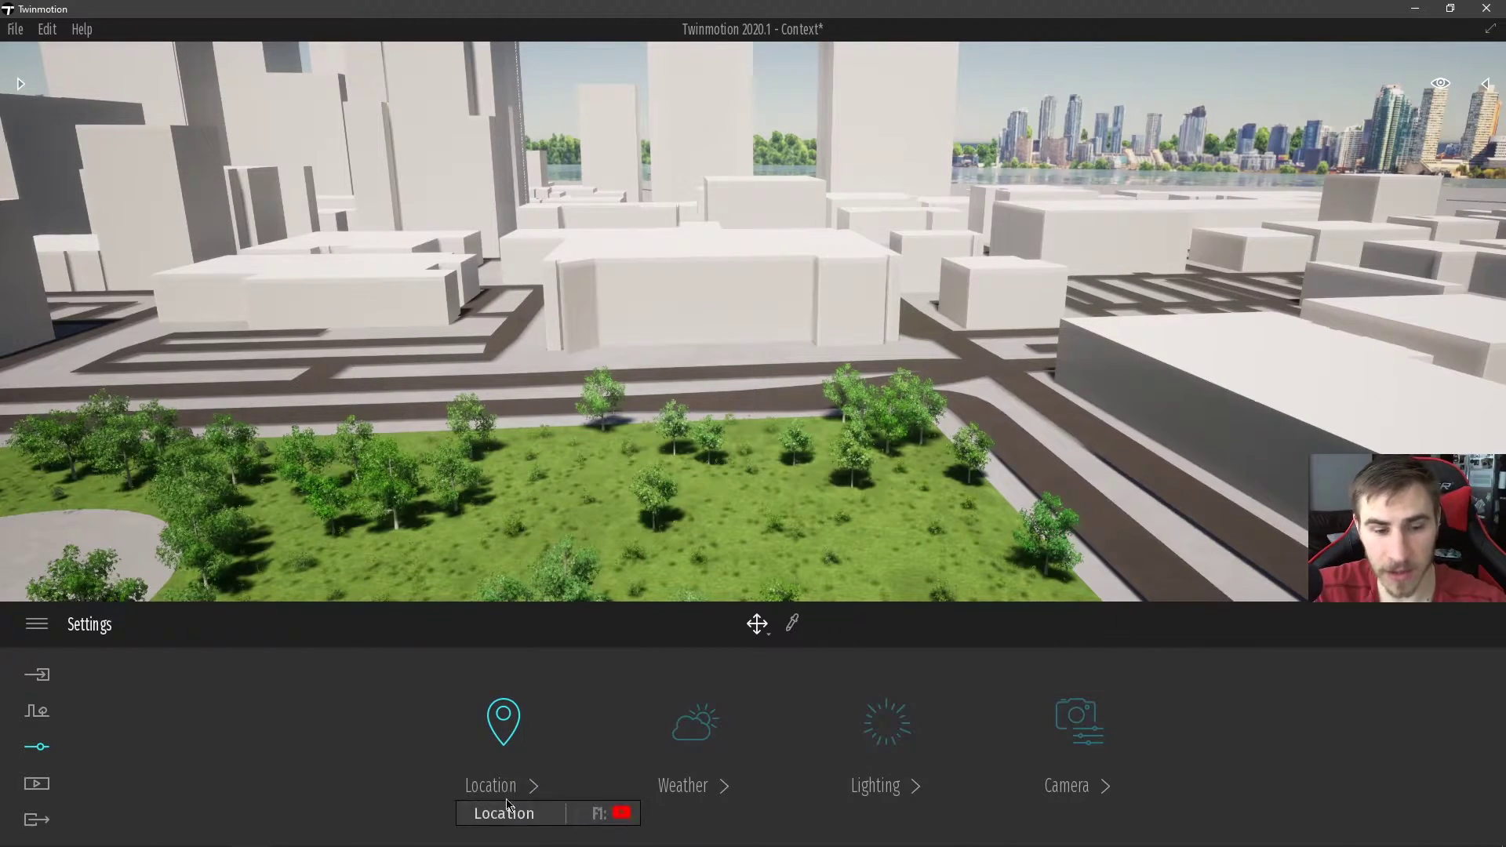
{"action": "left_click", "coordinate": [503, 753]}
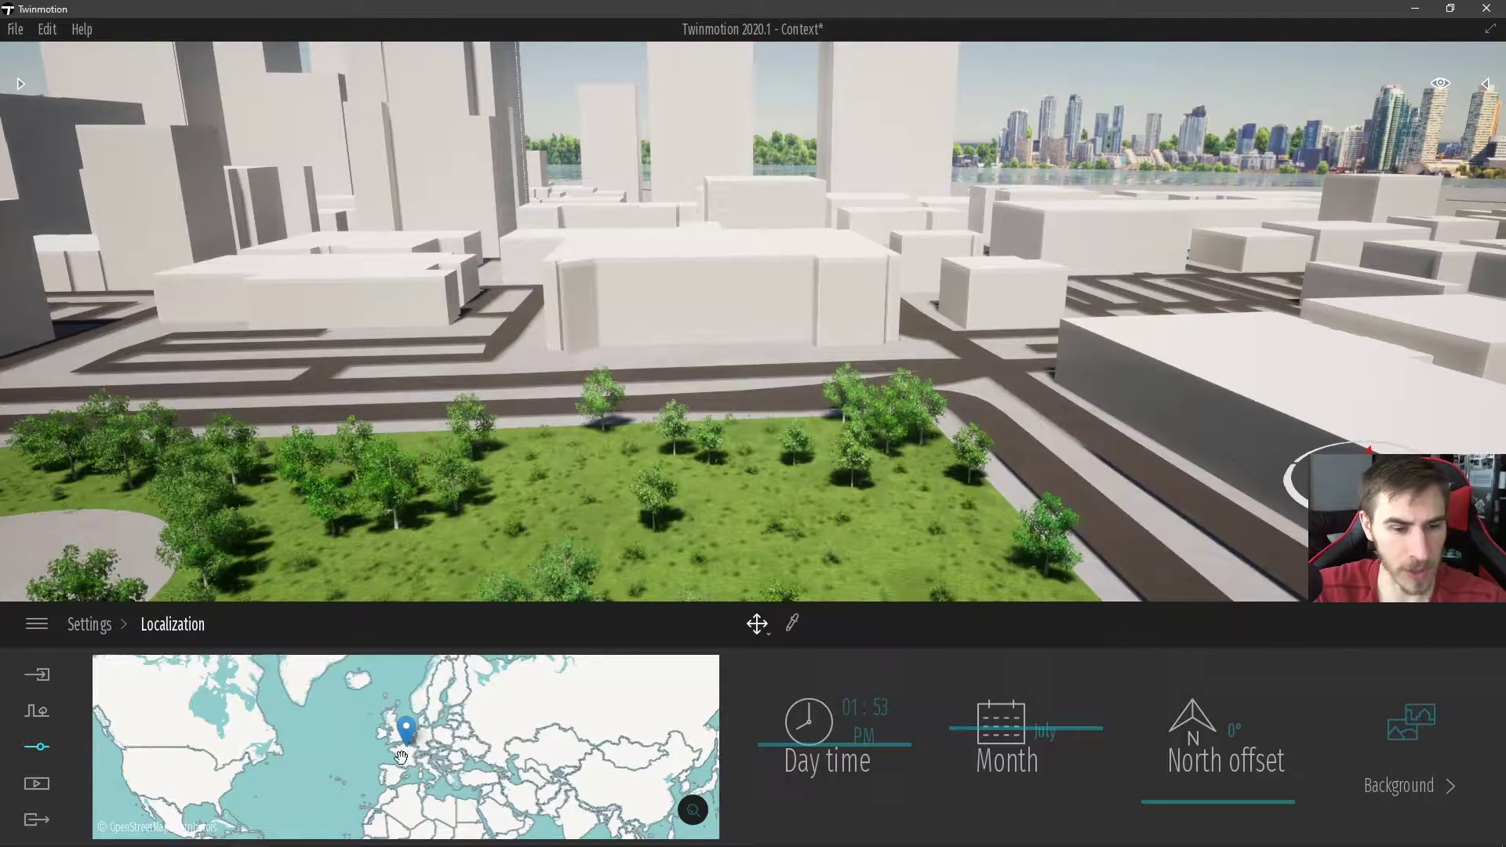
{"action": "scroll", "coordinate": [400, 758], "scroll_direction": "up", "scroll_amount": 2}
{"action": "scroll", "coordinate": [382, 758], "scroll_direction": "up", "scroll_amount": 1}
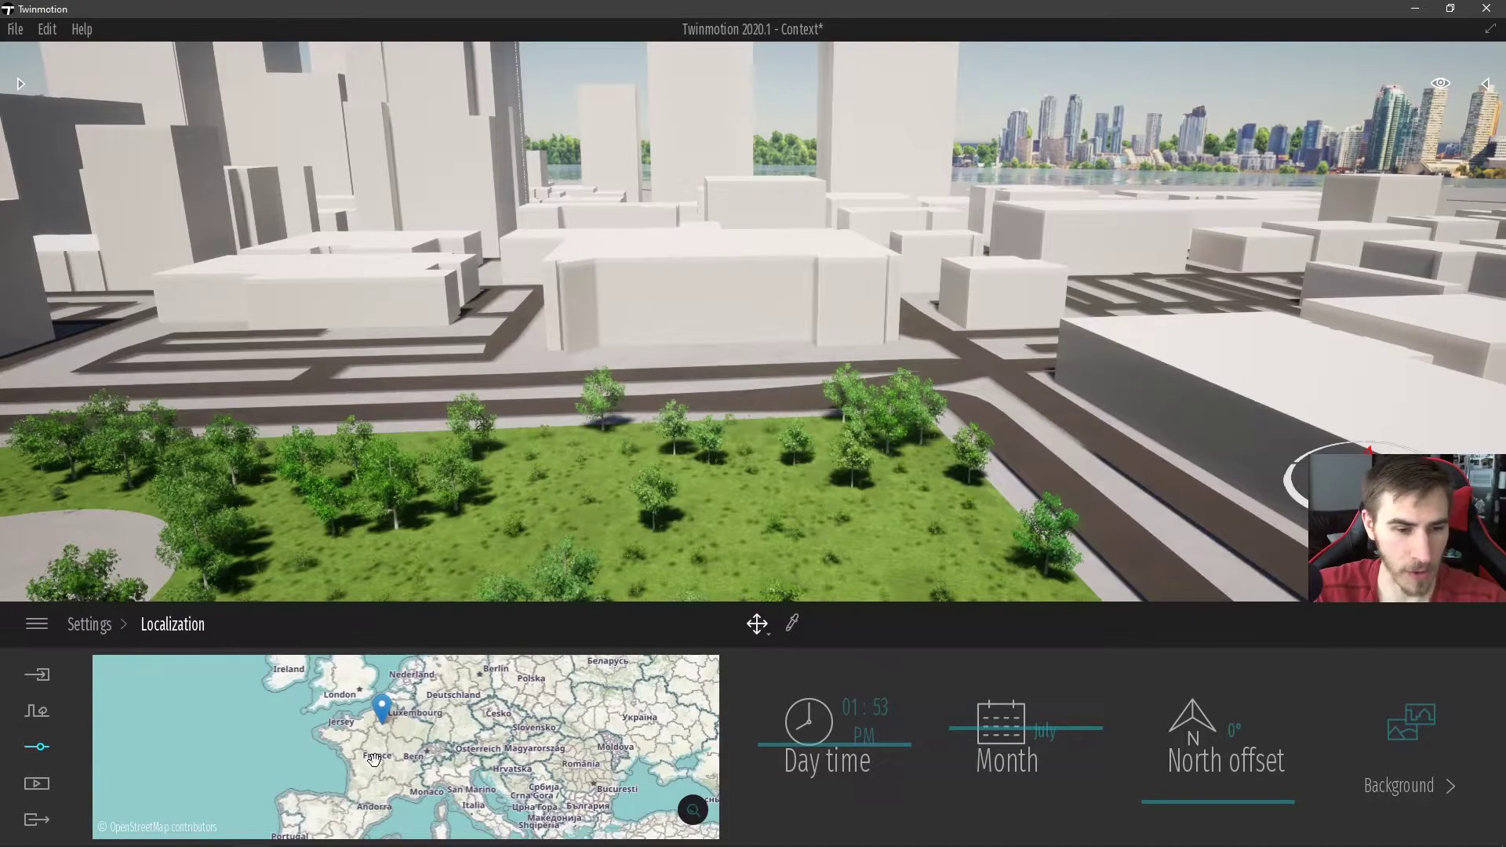
{"action": "scroll", "coordinate": [375, 759], "scroll_direction": "up", "scroll_amount": 1}
{"action": "scroll", "coordinate": [374, 759], "scroll_direction": "up", "scroll_amount": 1}
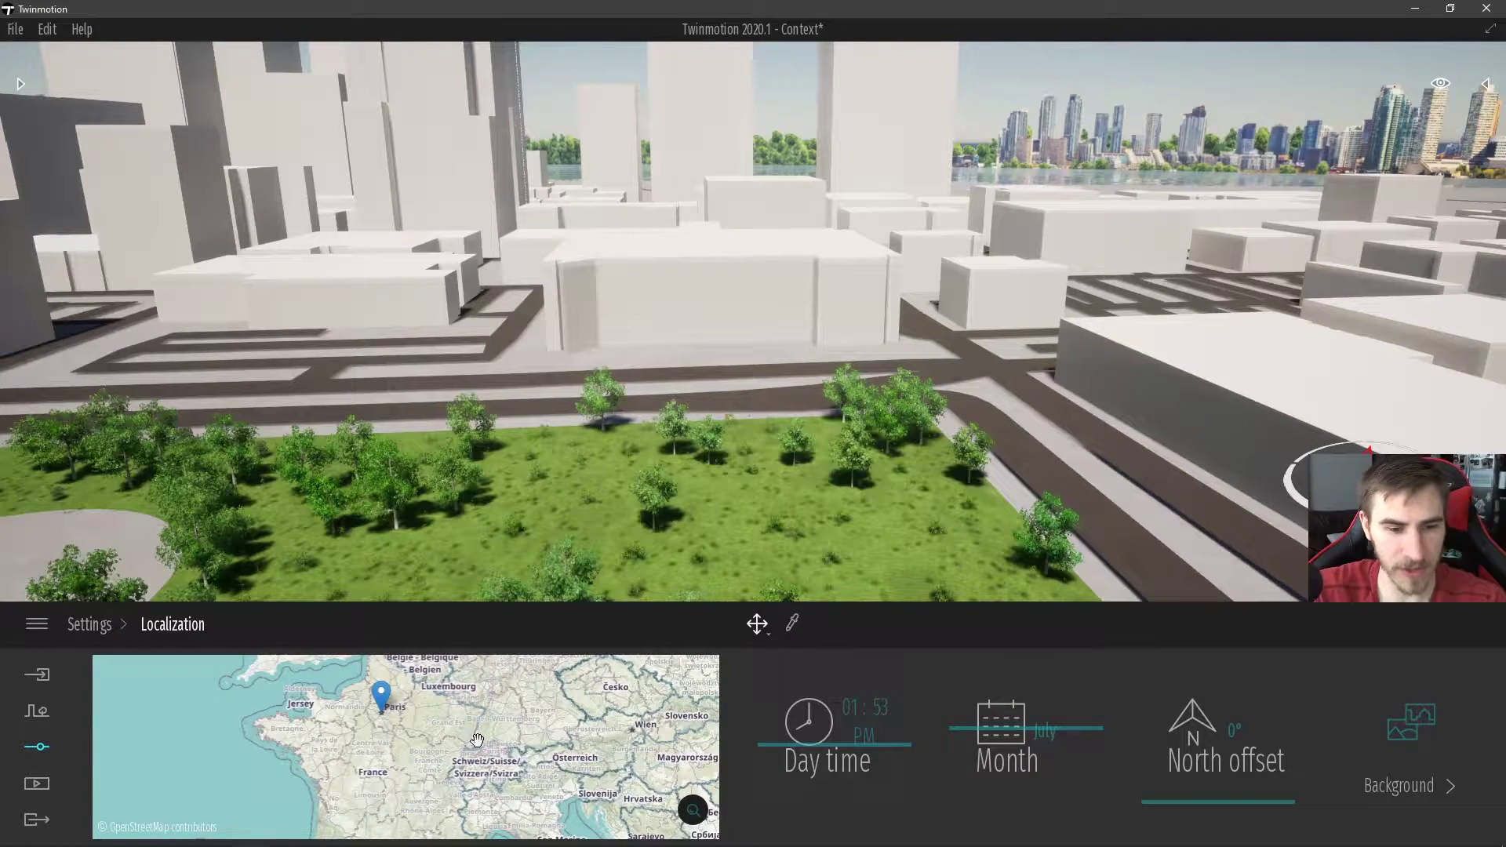
{"action": "scroll", "coordinate": [477, 739], "scroll_direction": "down", "scroll_amount": 1}
{"action": "scroll", "coordinate": [522, 740], "scroll_direction": "down", "scroll_amount": 1}
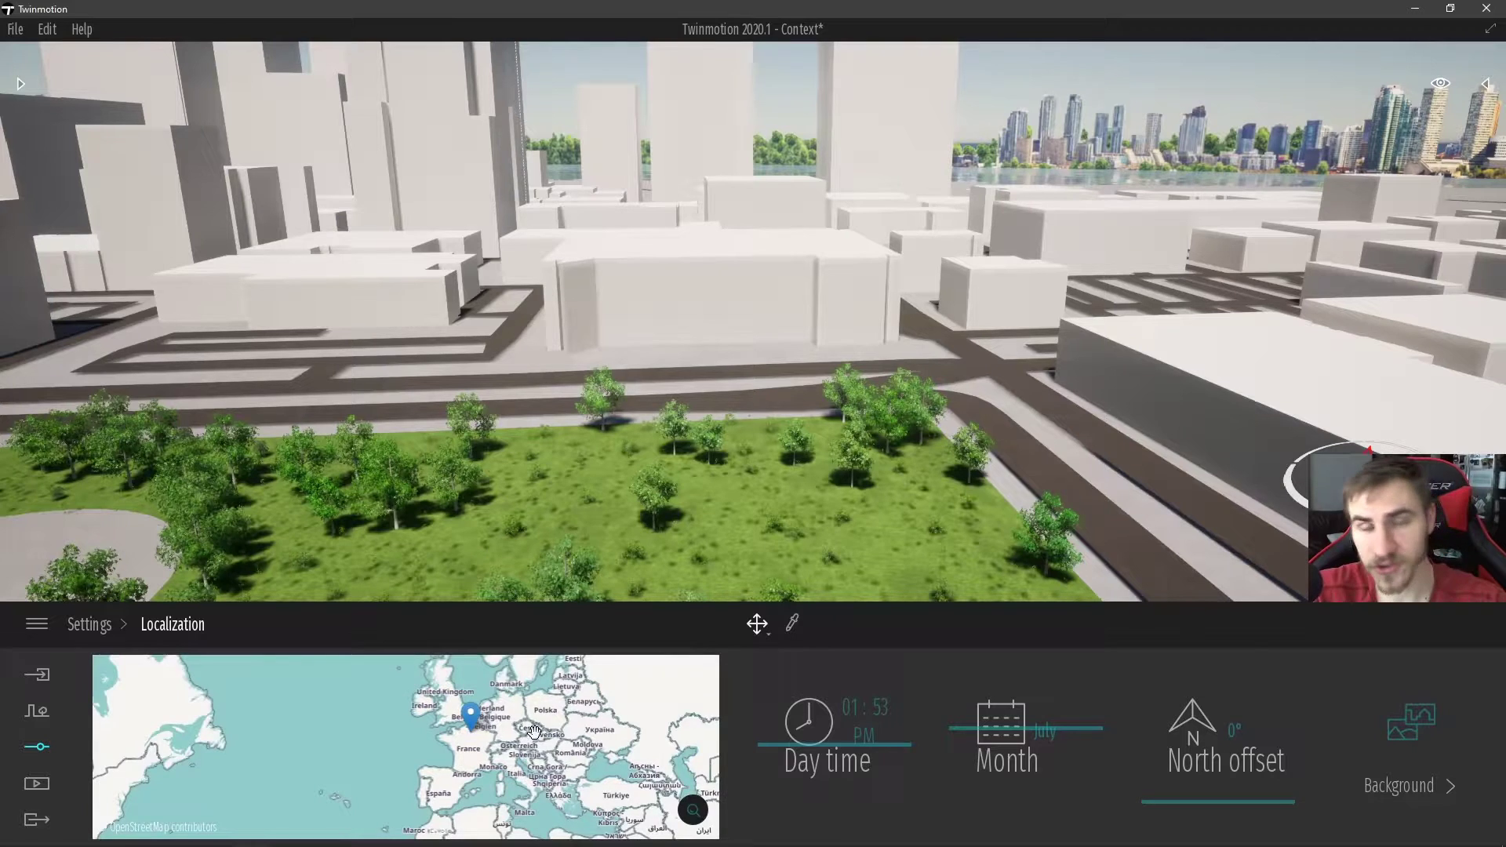
{"action": "left_click_drag", "start_coordinate": [515, 735], "coordinate": [567, 747]}
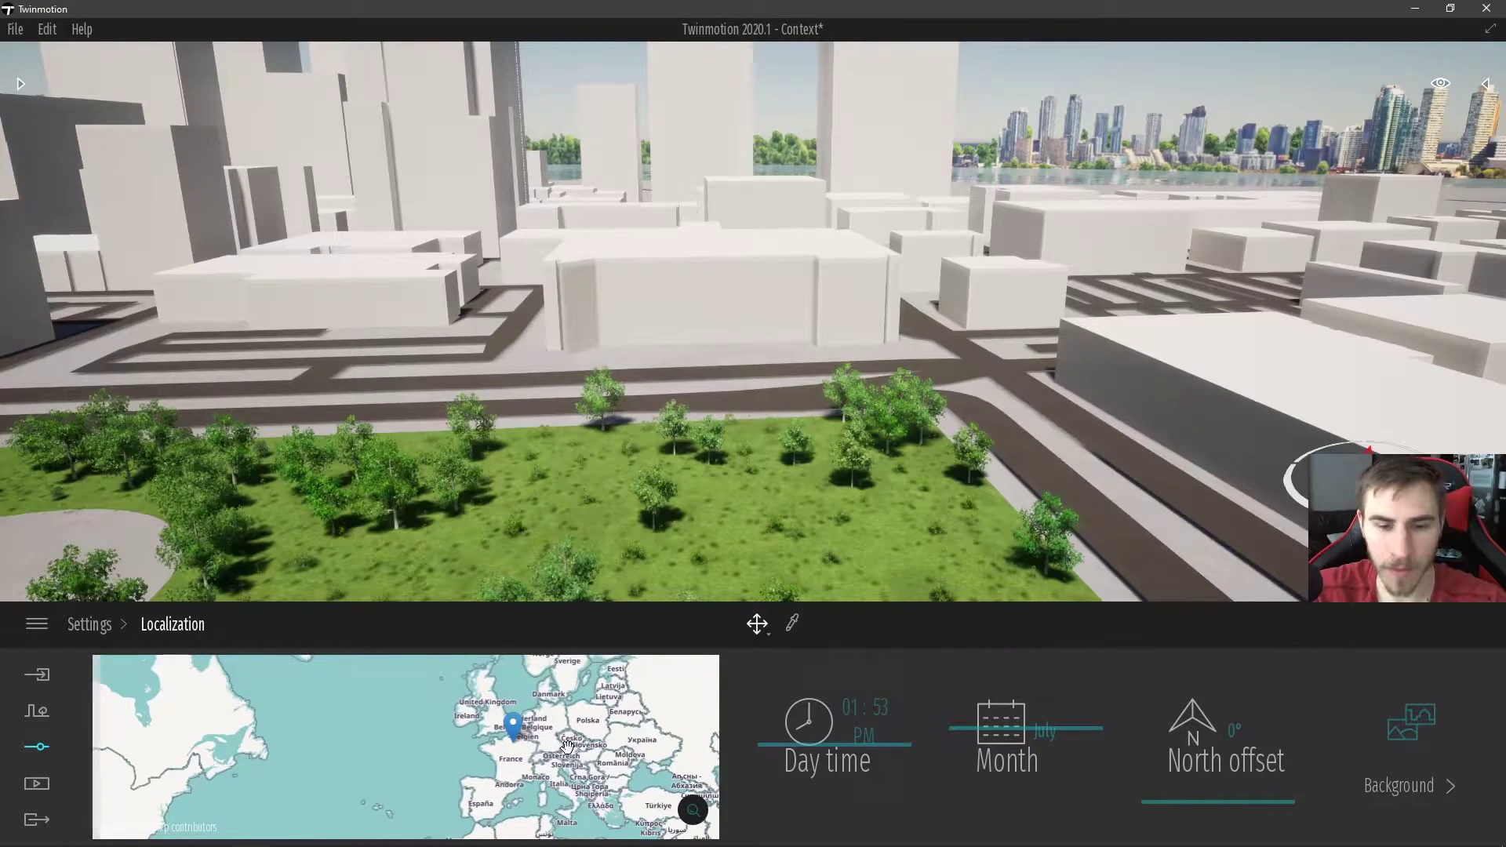
{"action": "scroll", "coordinate": [567, 748], "scroll_direction": "down", "scroll_amount": 1}
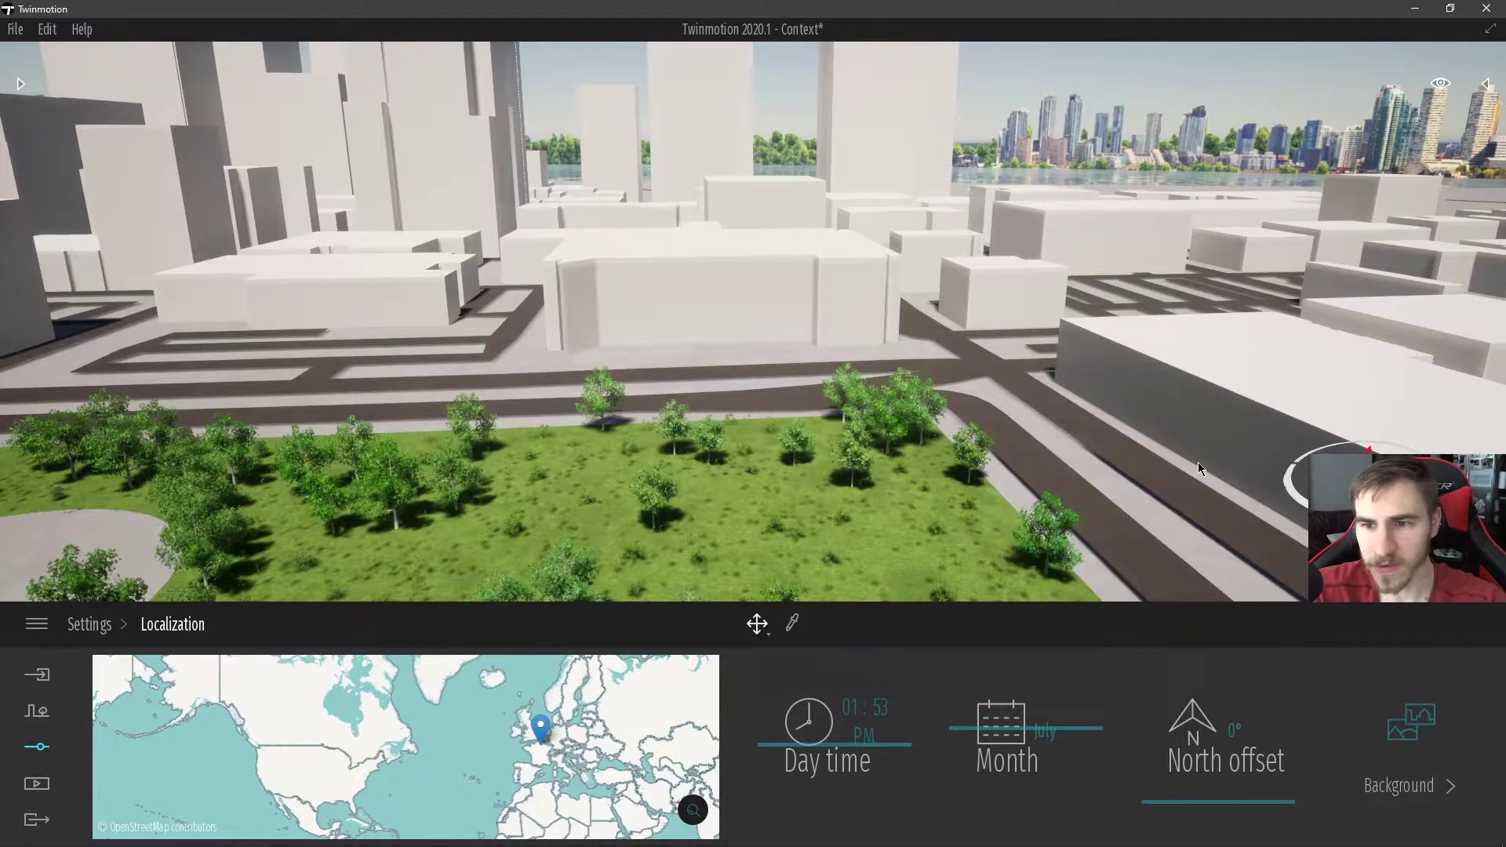
- Fly the camera through the city blocks, tilting over the park toward the skyline
{"action": "right_click_drag", "start_coordinate": [1198, 469], "coordinate": [1238, 463]}
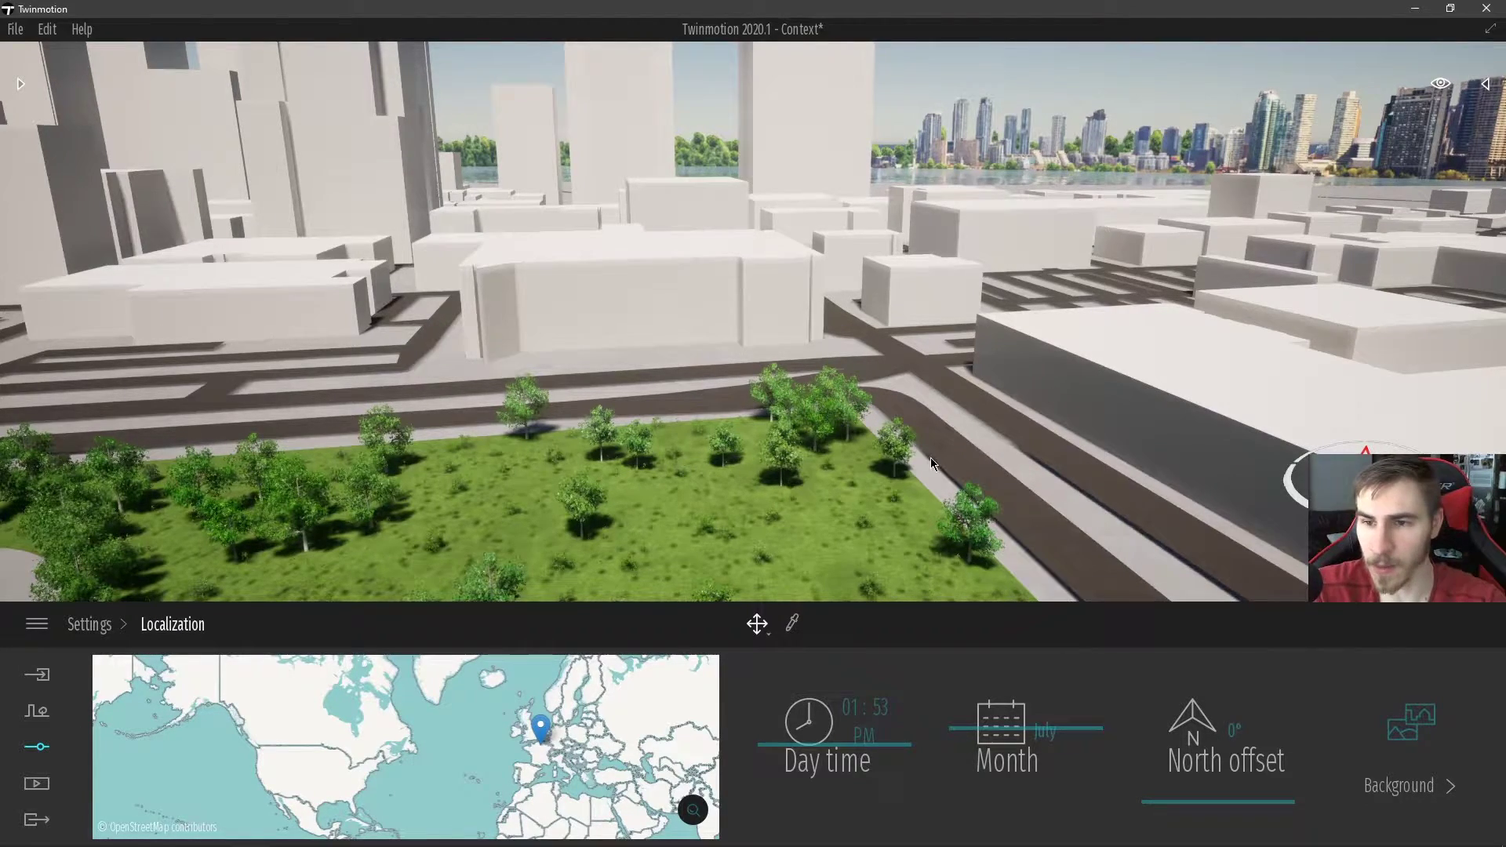
{"action": "right_click_drag", "start_coordinate": [1194, 392], "coordinate": [1247, 388]}
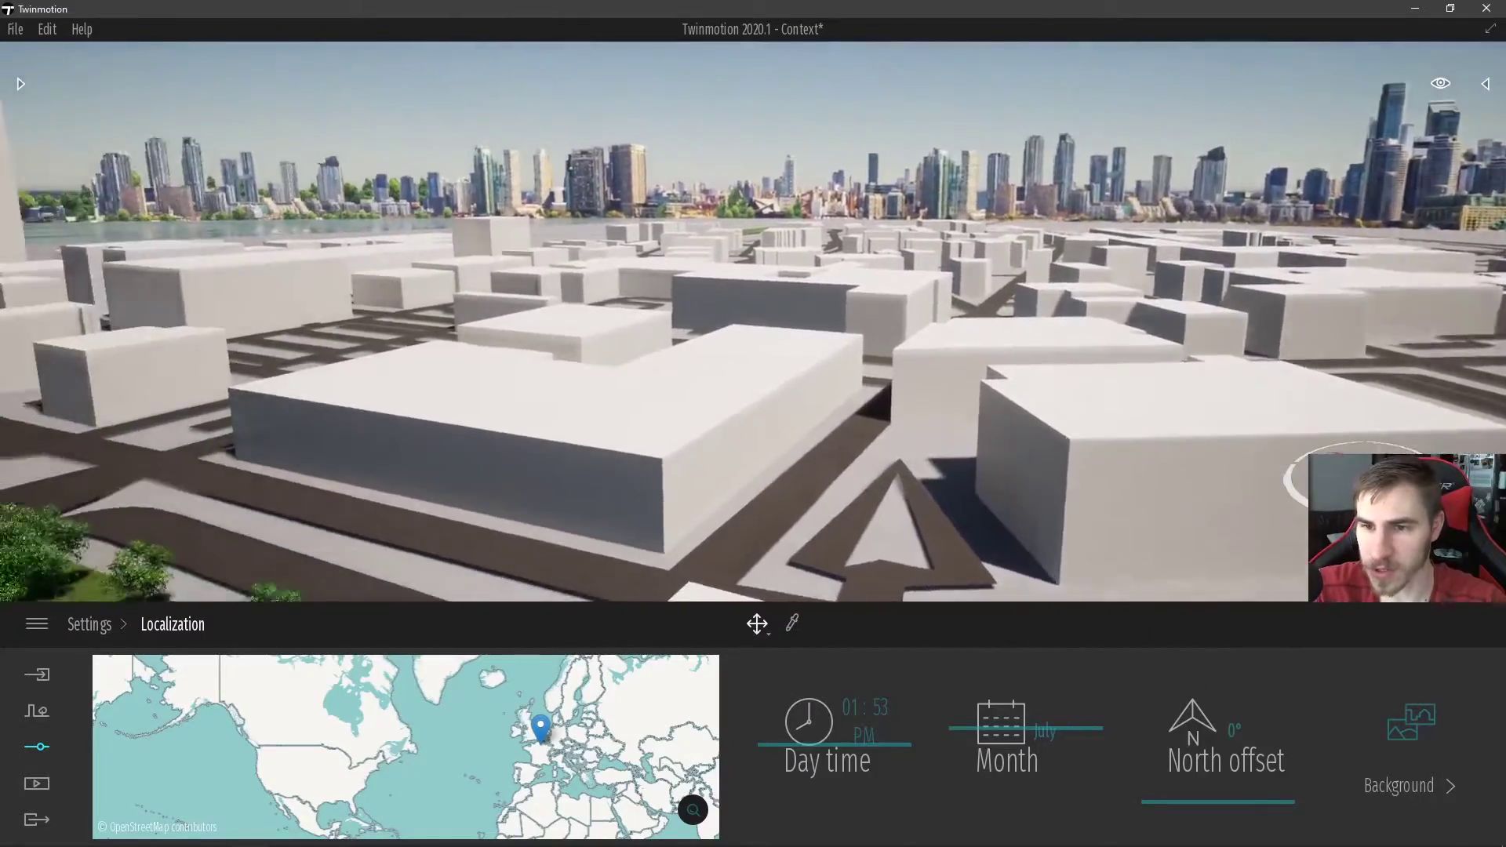
{"action": "right_click_drag", "start_coordinate": [1248, 388], "coordinate": [1165, 391]}
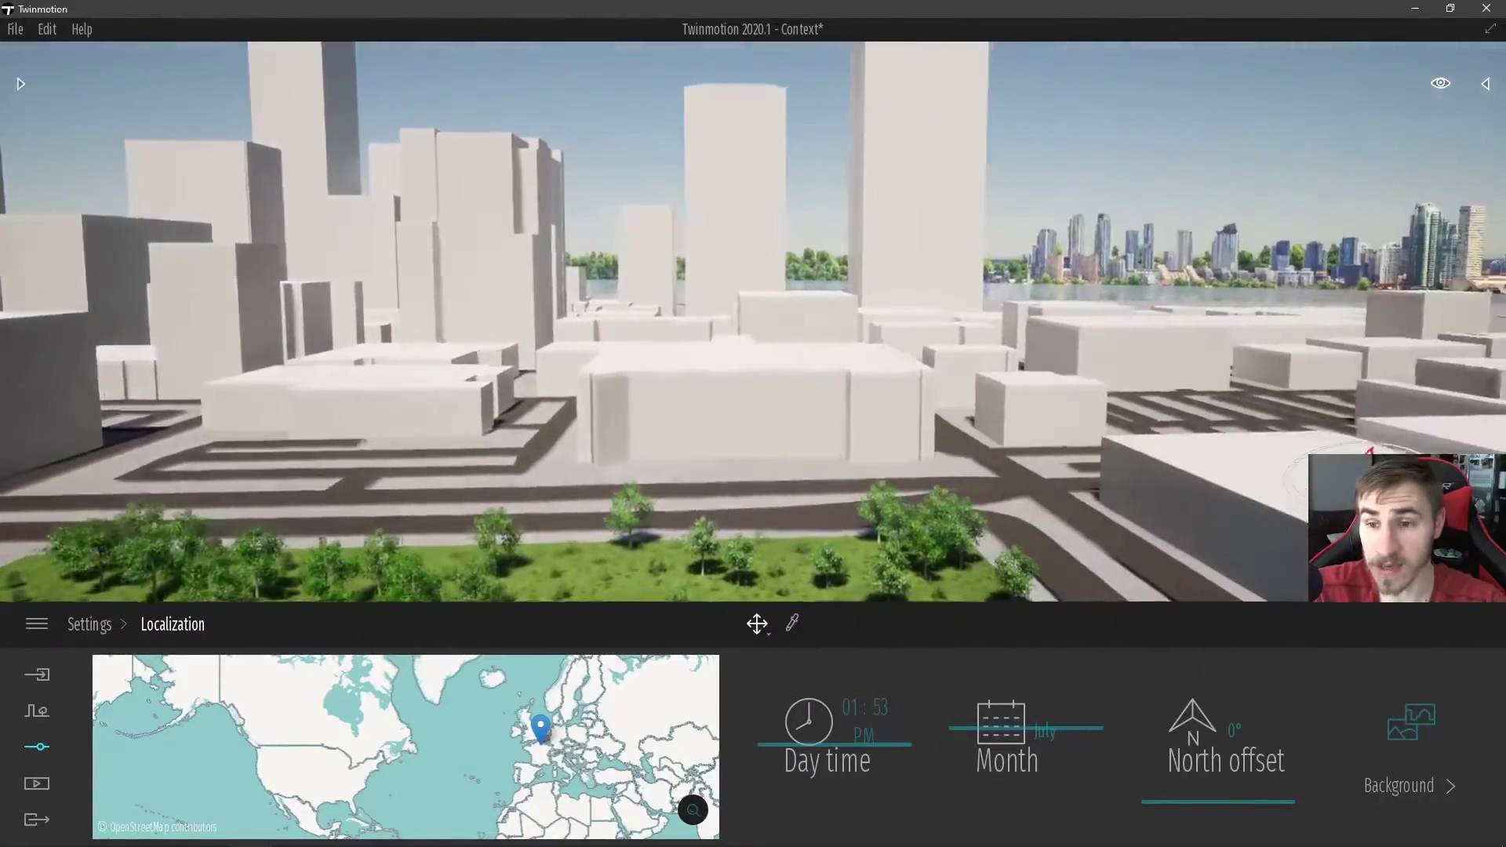
{"action": "left_click_drag", "start_coordinate": [927, 464], "coordinate": [927, 463]}
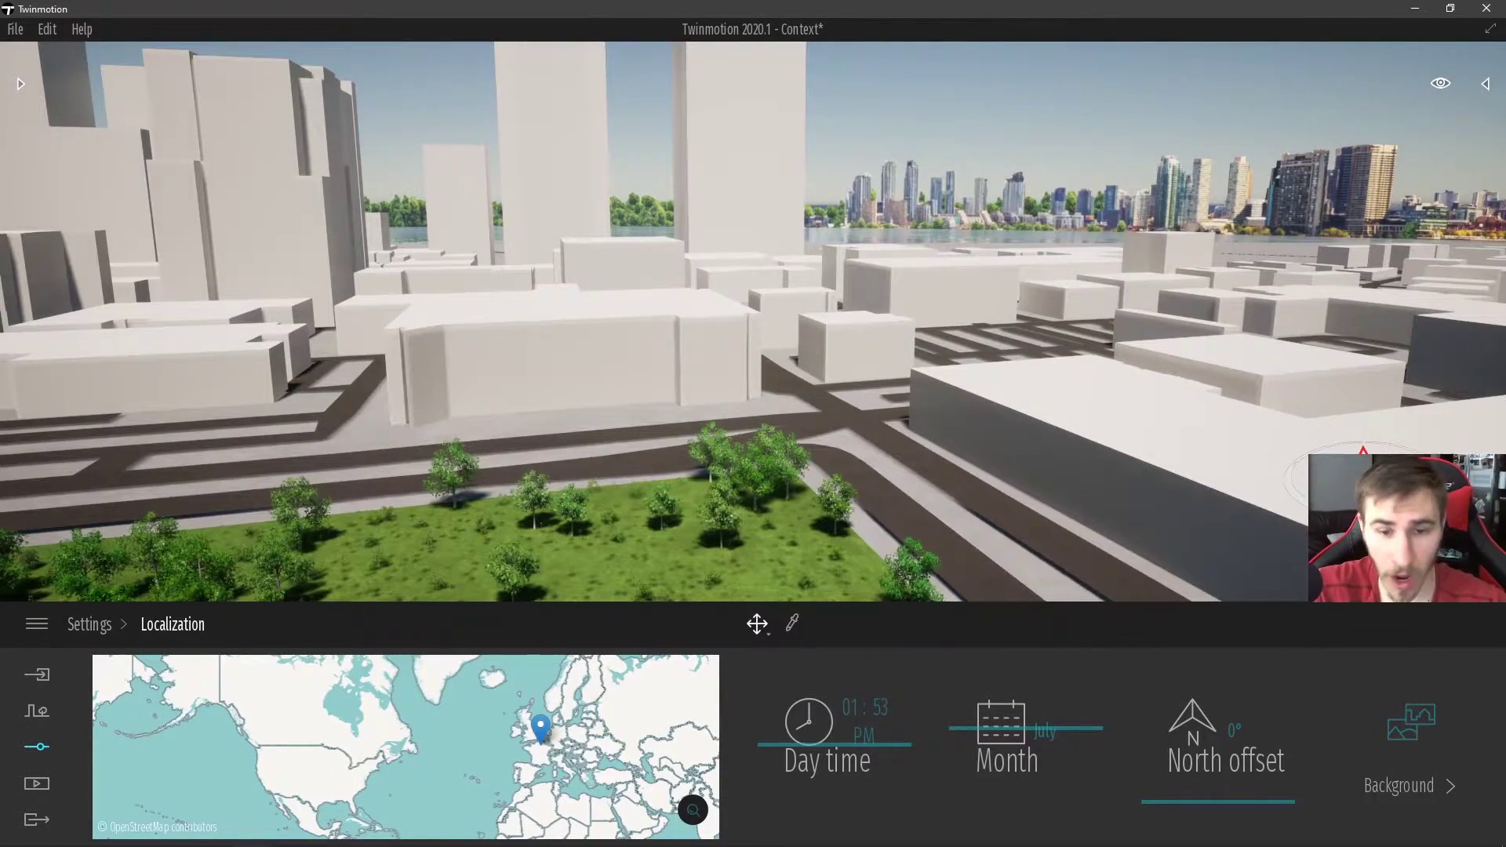
{"action": "left_click_drag", "start_coordinate": [770, 497], "coordinate": [771, 497]}
{"action": "key", "text": "Up"}
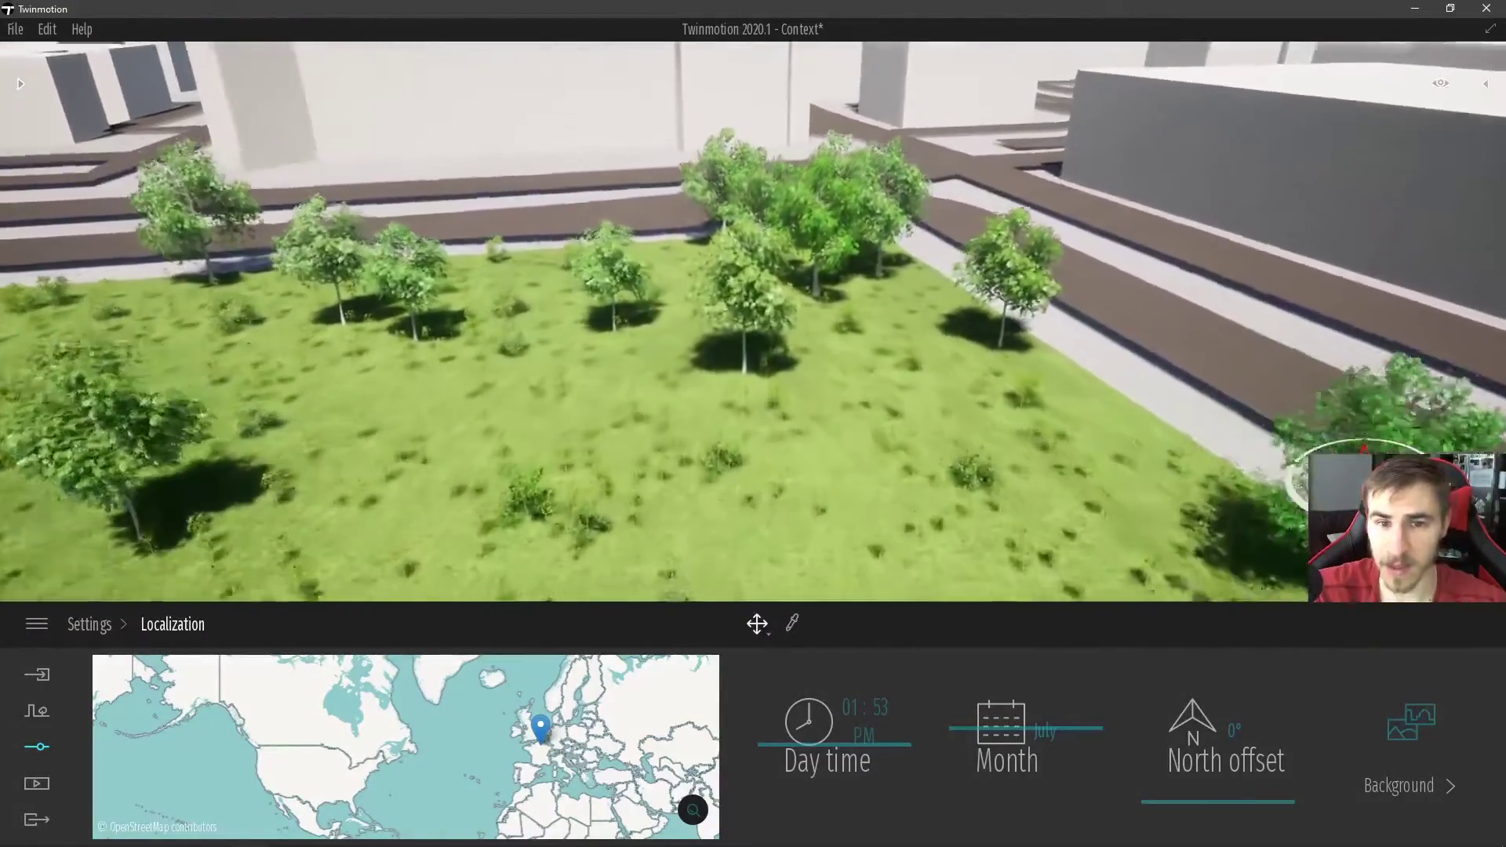
{"action": "left_click_drag", "start_coordinate": [737, 506], "coordinate": [737, 506]}
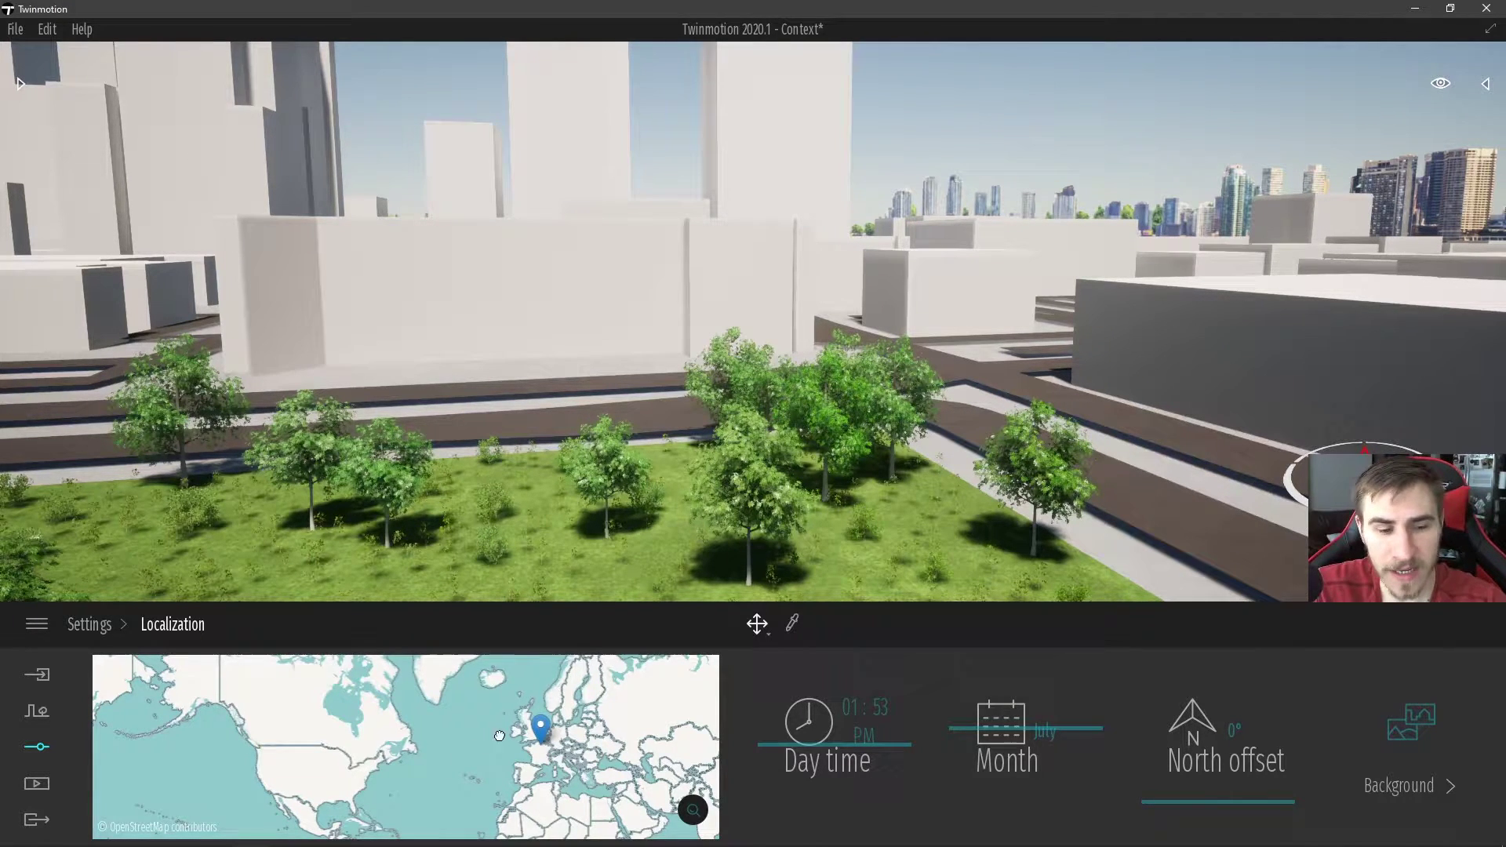
- Try pins in North America, the US east coast and West Africa, then central North America
{"action": "left_click_drag", "start_coordinate": [498, 736], "coordinate": [554, 685]}
{"action": "left_click", "coordinate": [381, 744]}
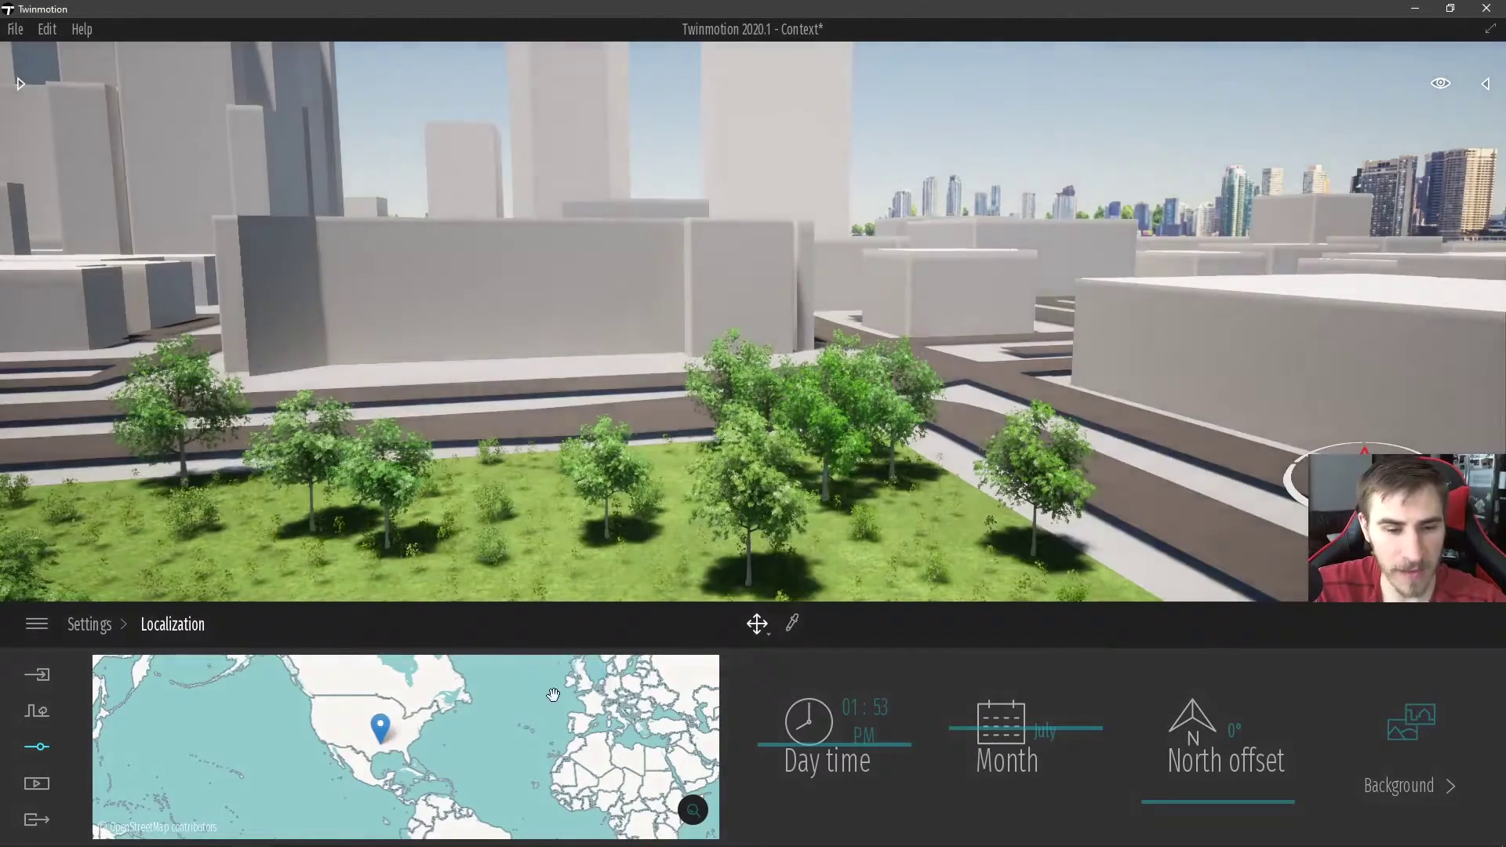
{"action": "left_click", "coordinate": [407, 739]}
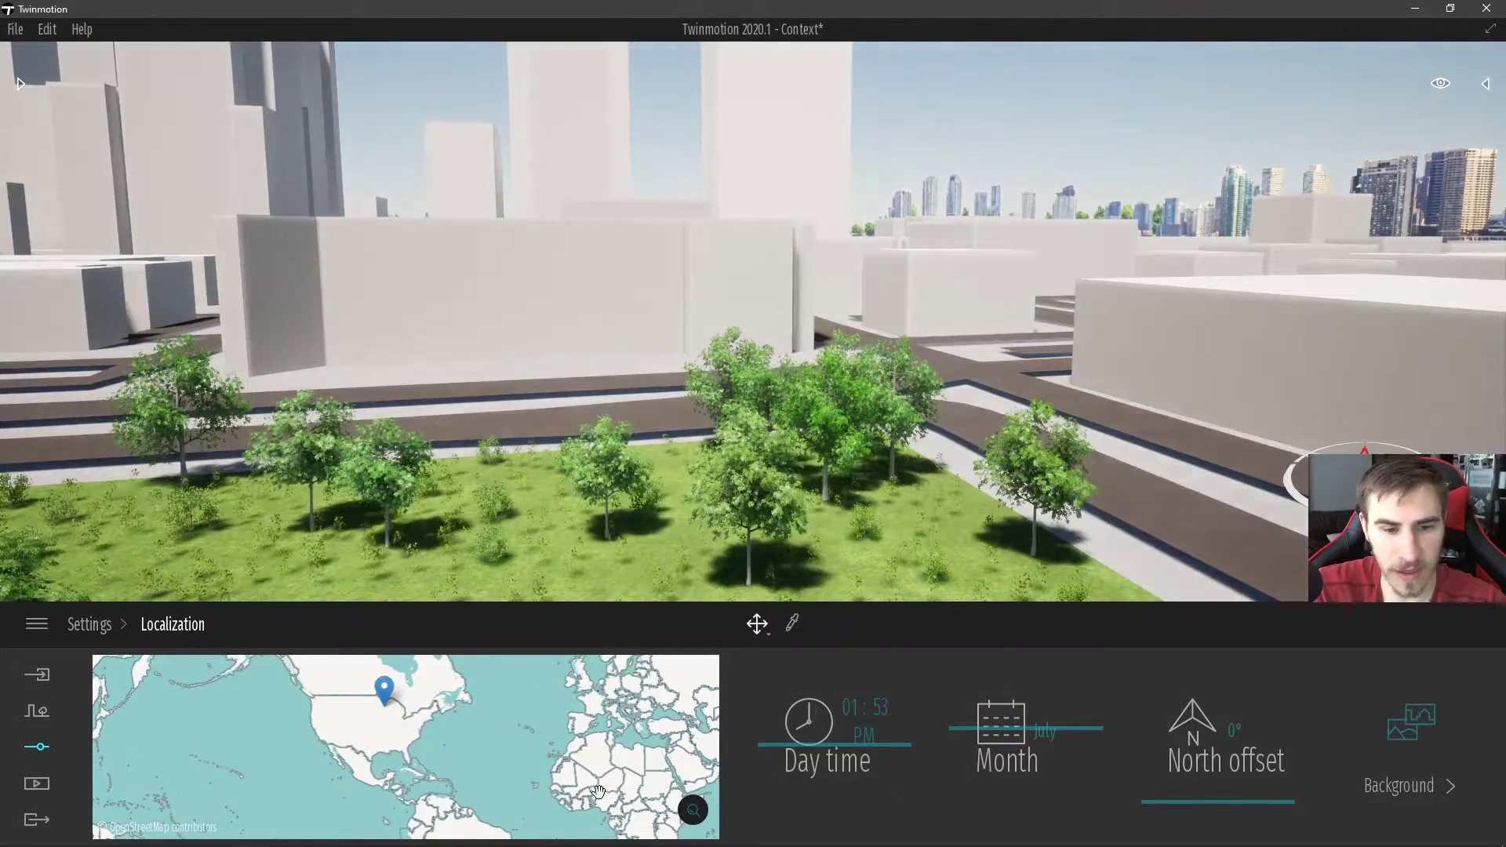
{"action": "left_click", "coordinate": [600, 789]}
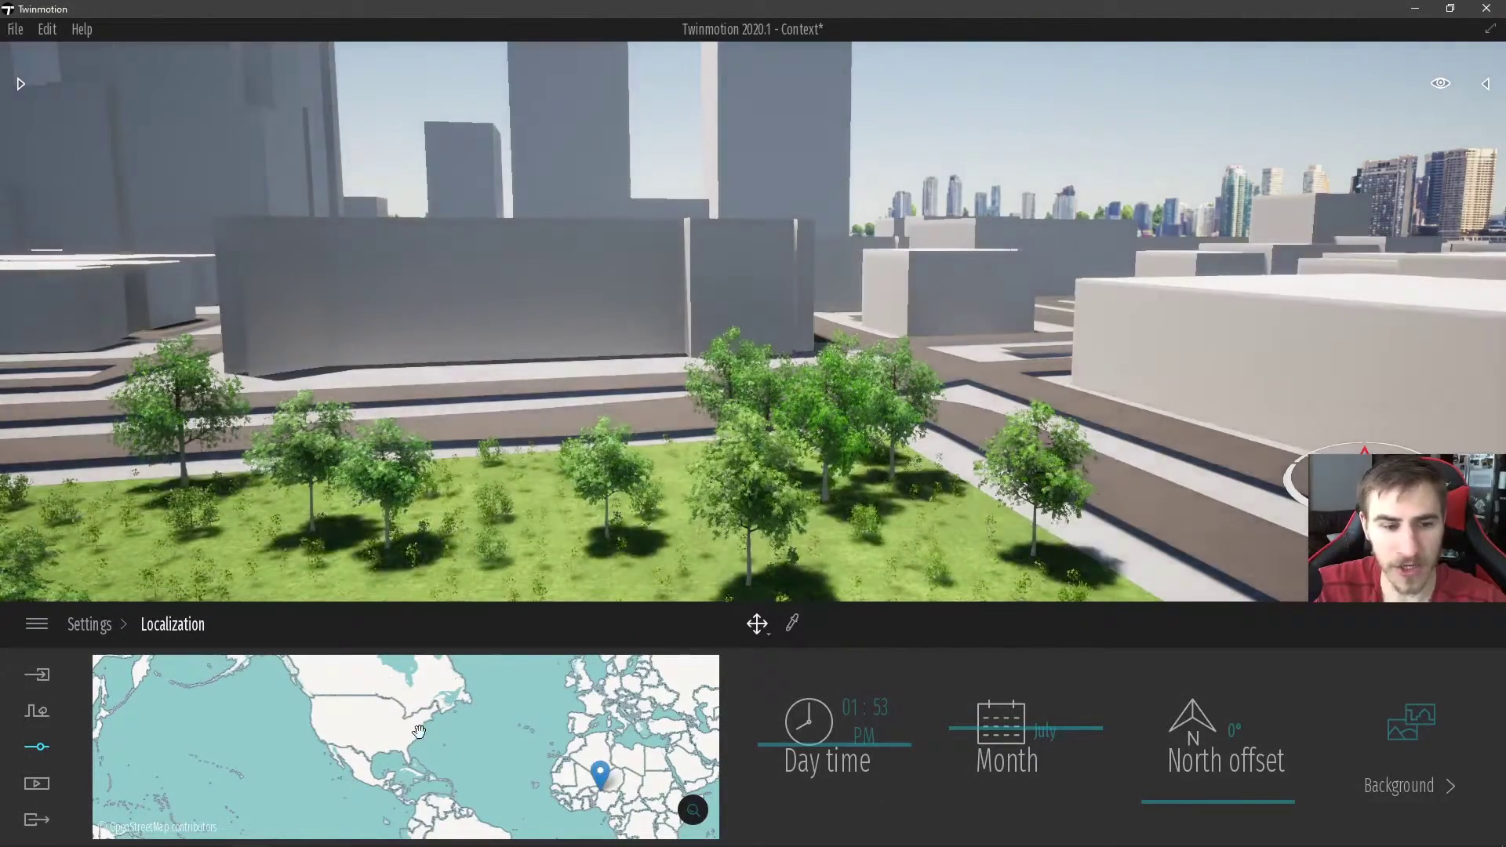
{"action": "left_click", "coordinate": [388, 710]}
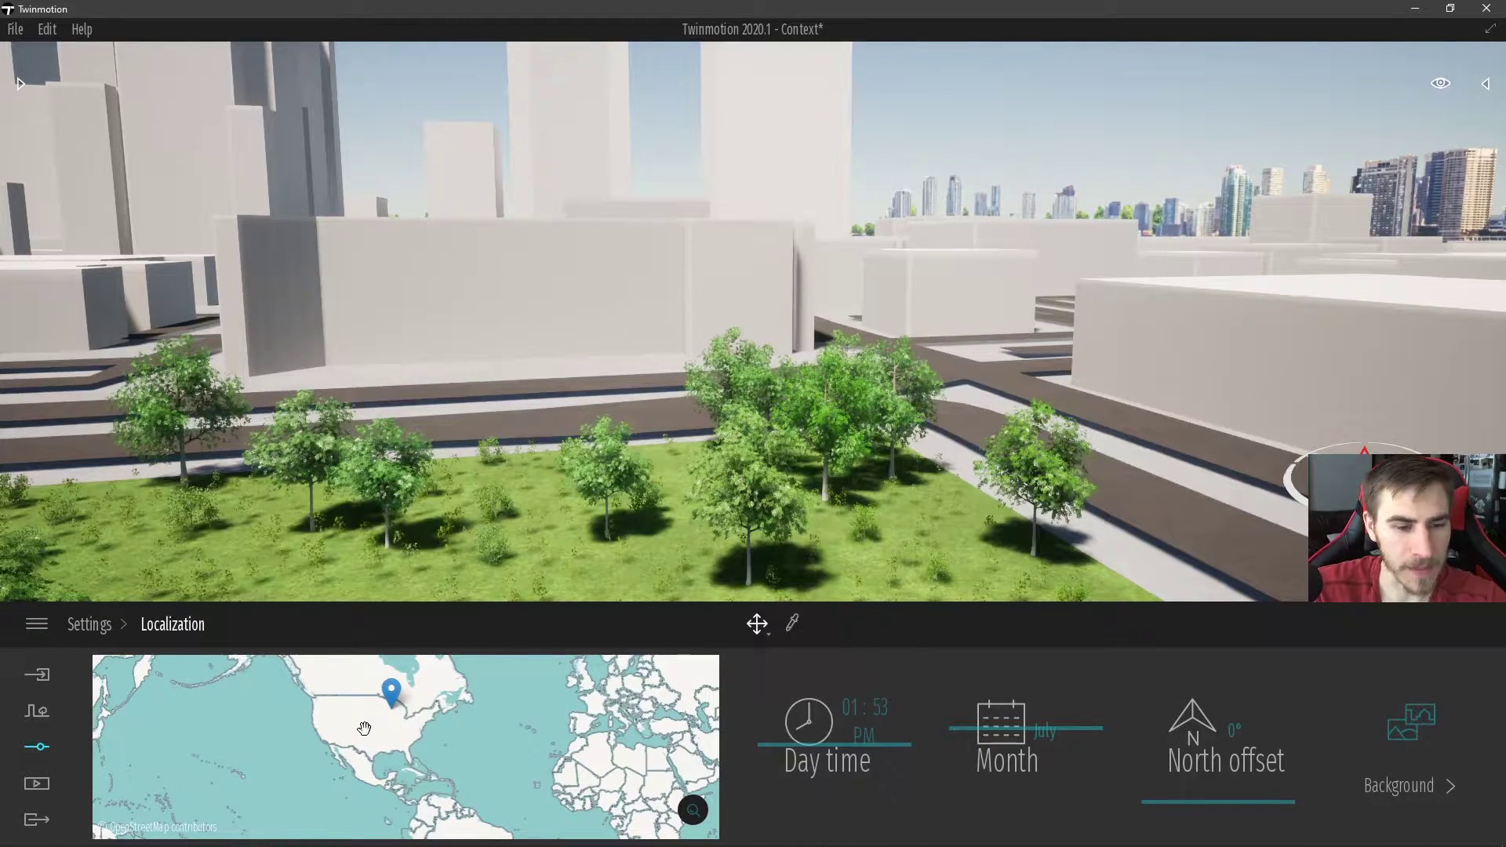
- Try central Africa and southern South America, then settle the pin in the central United States
{"action": "left_click", "coordinate": [636, 785]}
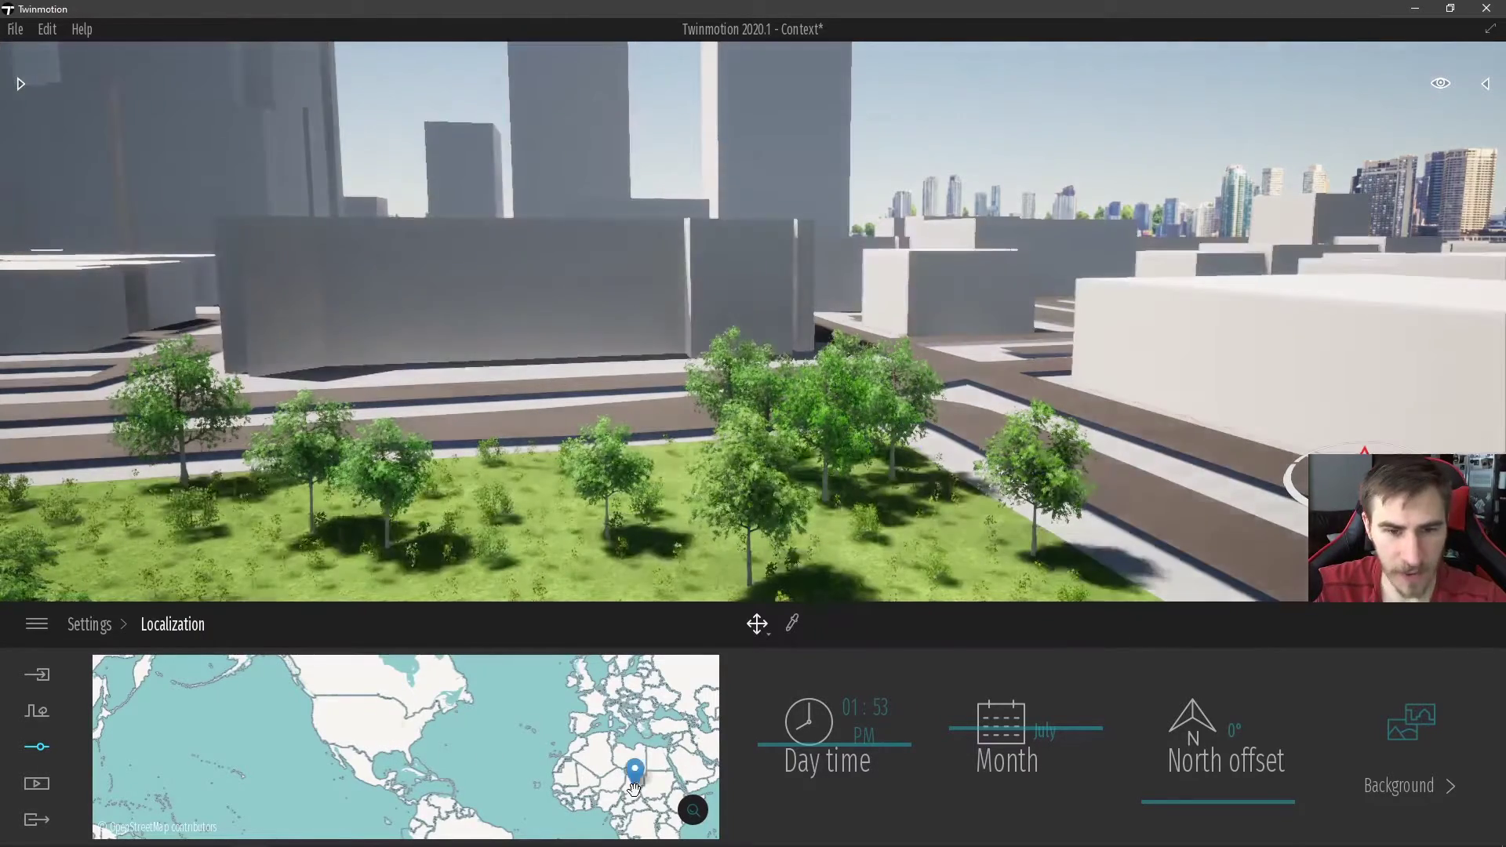
{"action": "left_click", "coordinate": [601, 754]}
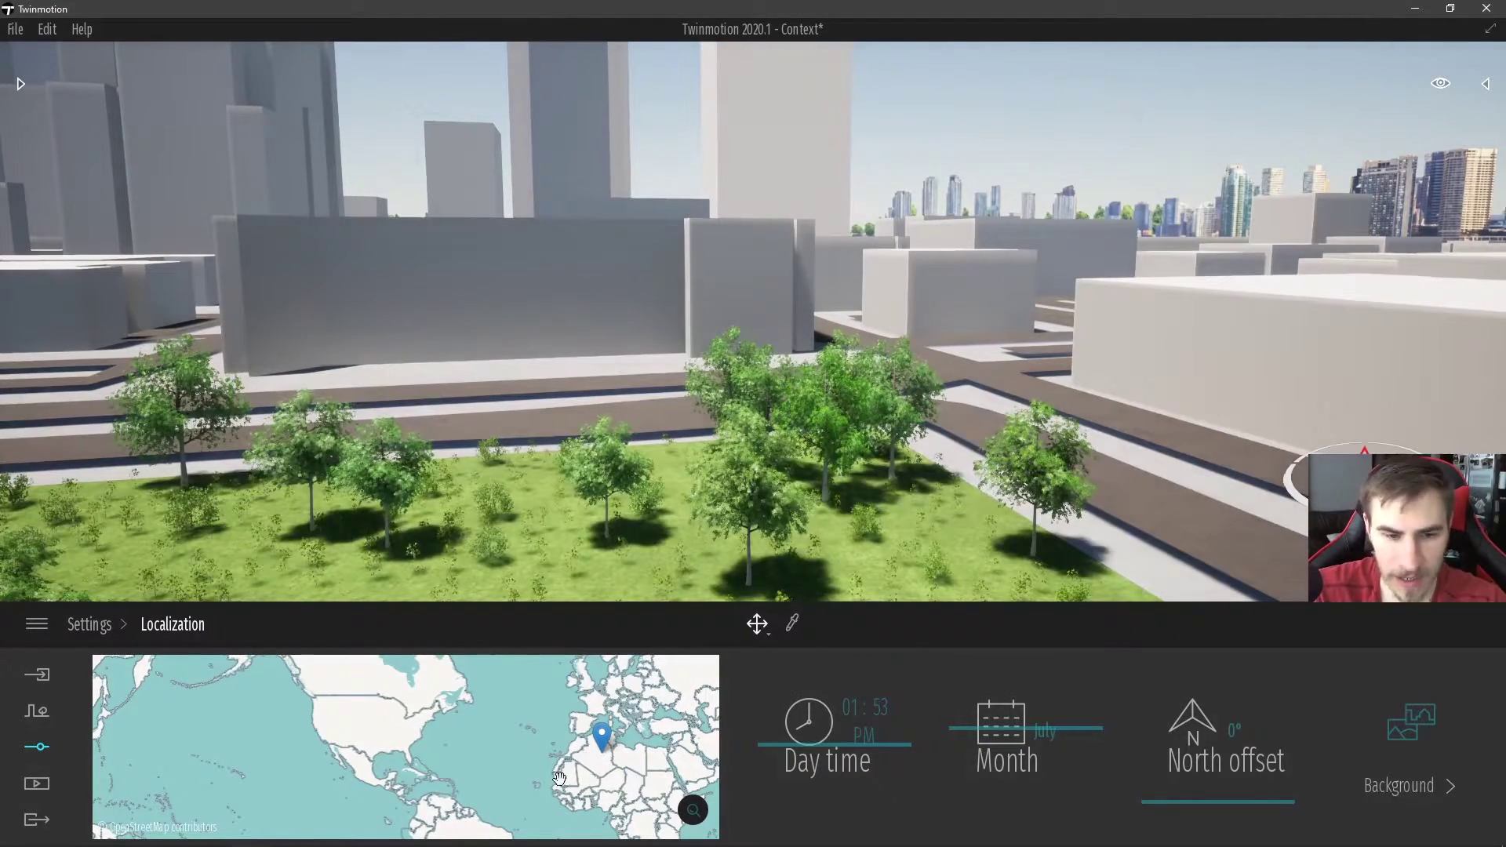
{"action": "left_click_drag", "start_coordinate": [558, 778], "coordinate": [437, 766]}
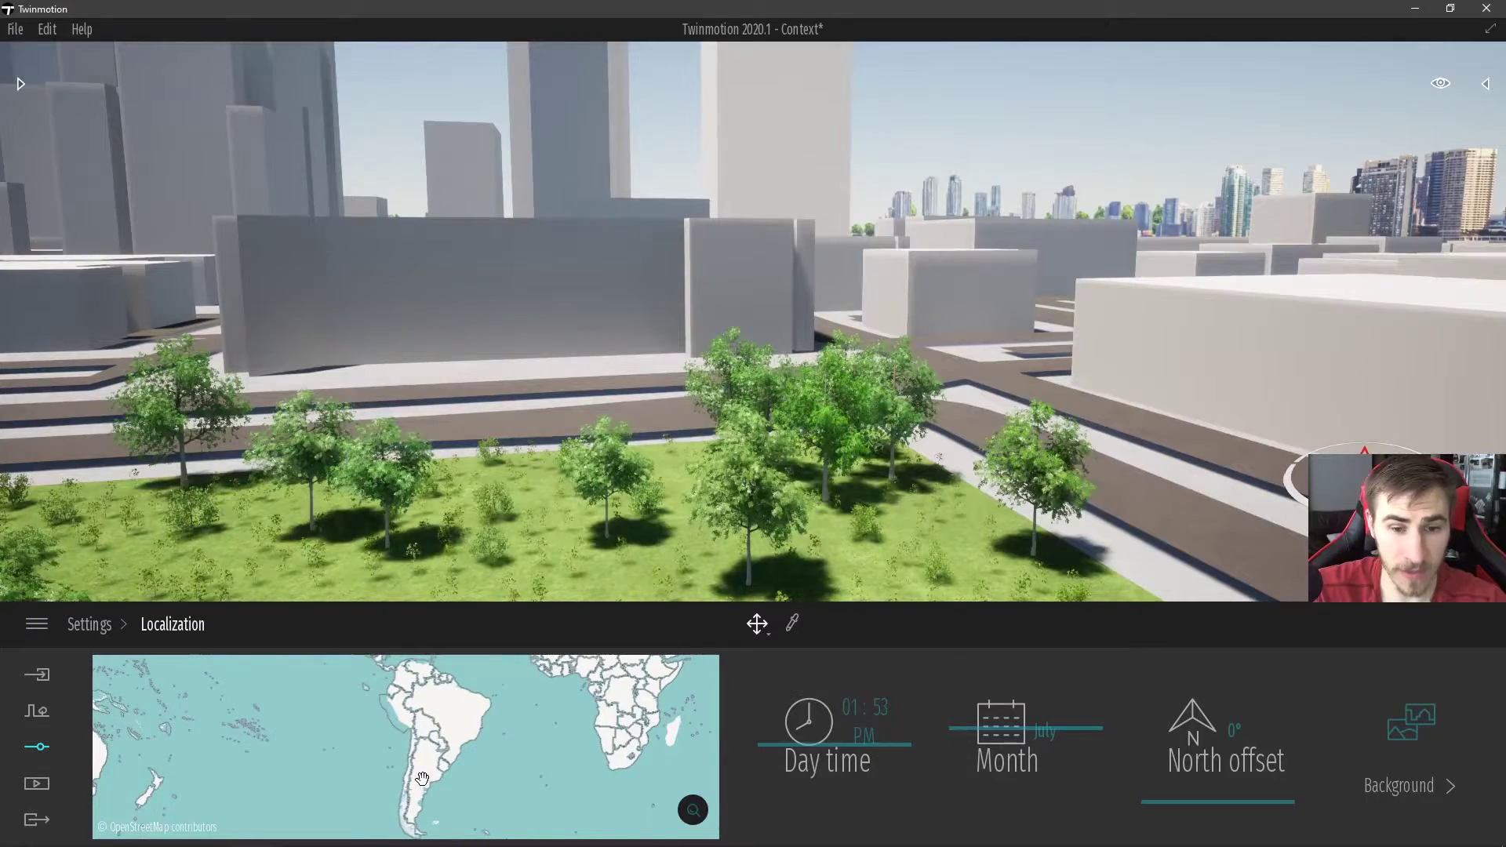
{"action": "left_click", "coordinate": [423, 779]}
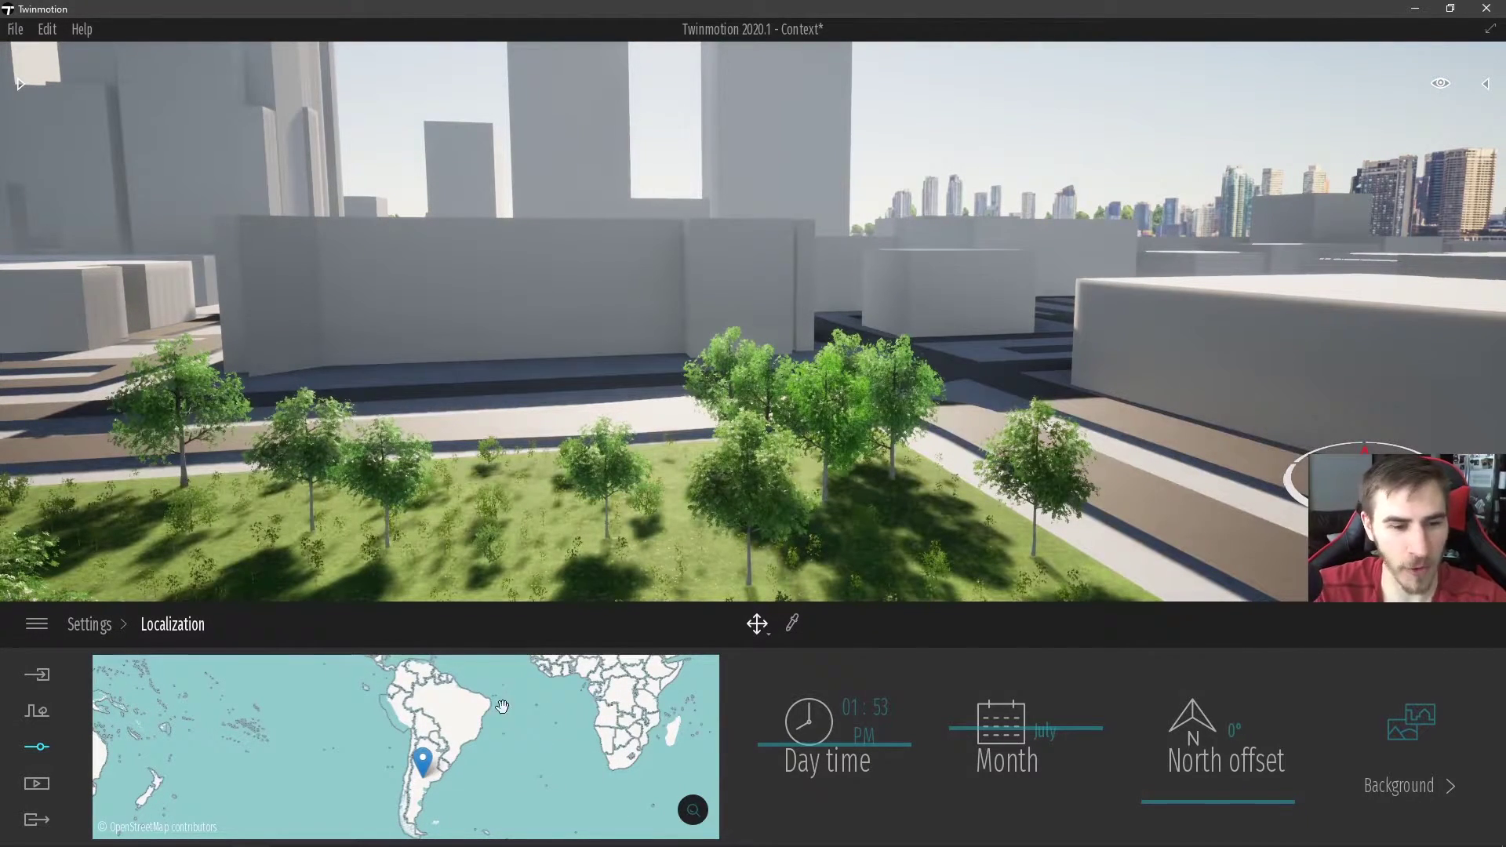
{"action": "left_click_drag", "start_coordinate": [502, 706], "coordinate": [496, 774]}
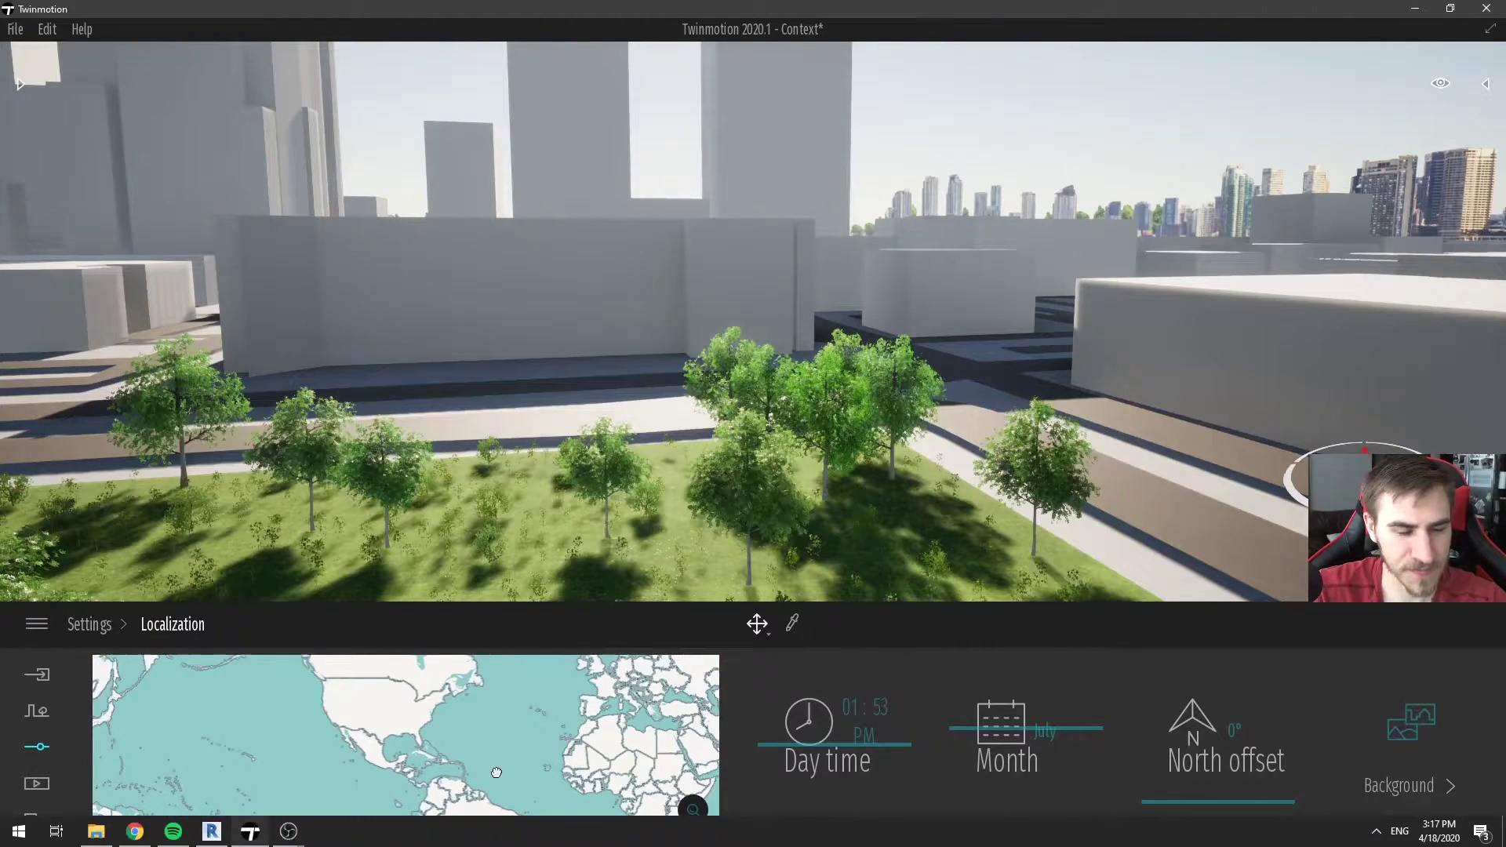
{"action": "left_click", "coordinate": [385, 723]}
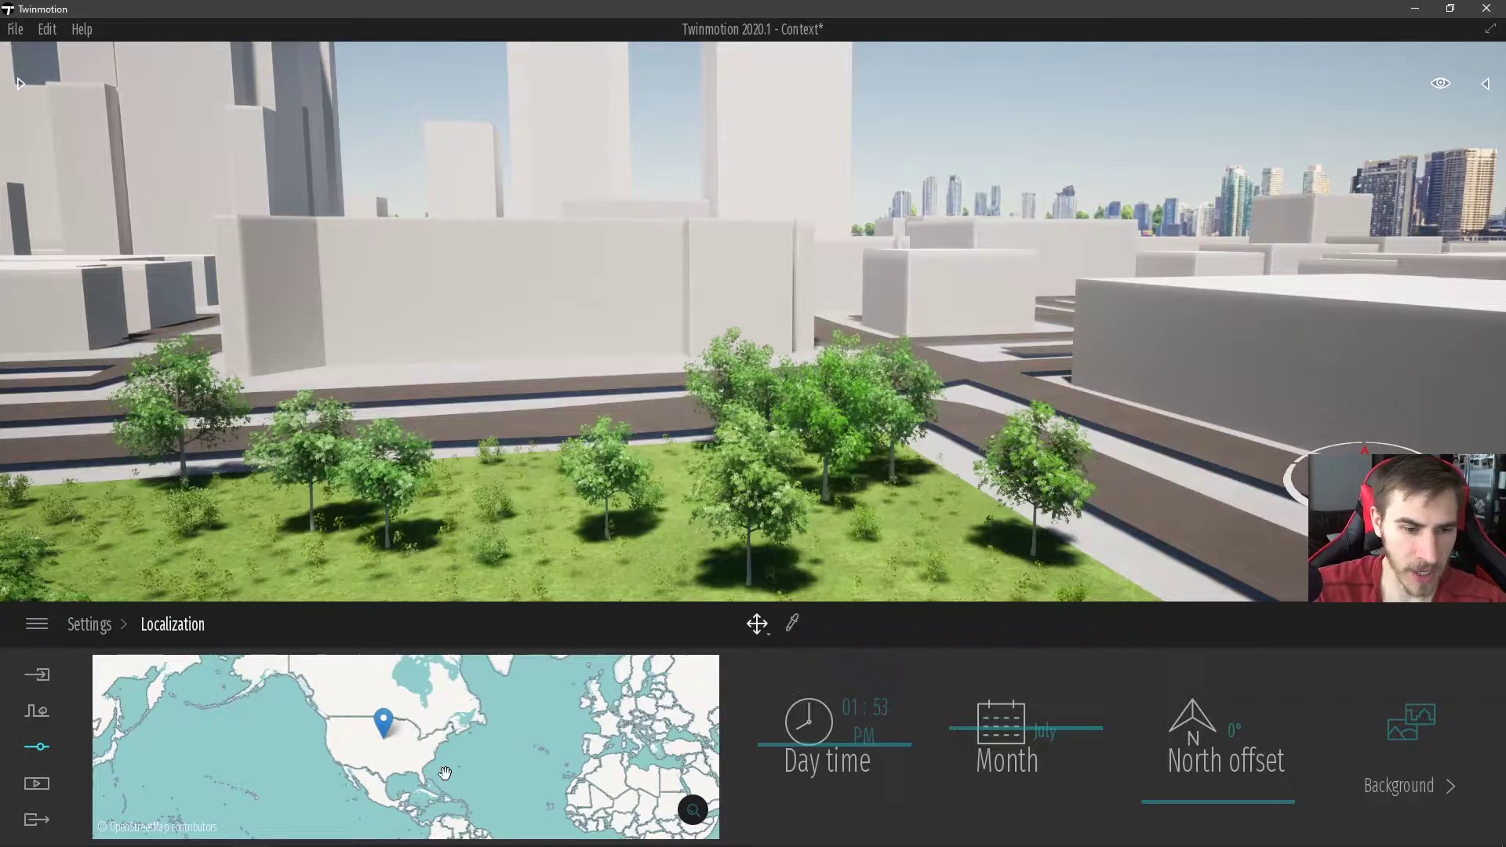
- Center the map on the US pin and reposition it just west of Mesquite, Texas
{"action": "left_click_drag", "start_coordinate": [465, 752], "coordinate": [389, 749]}
{"action": "scroll", "coordinate": [397, 745], "scroll_direction": "up", "scroll_amount": 3}
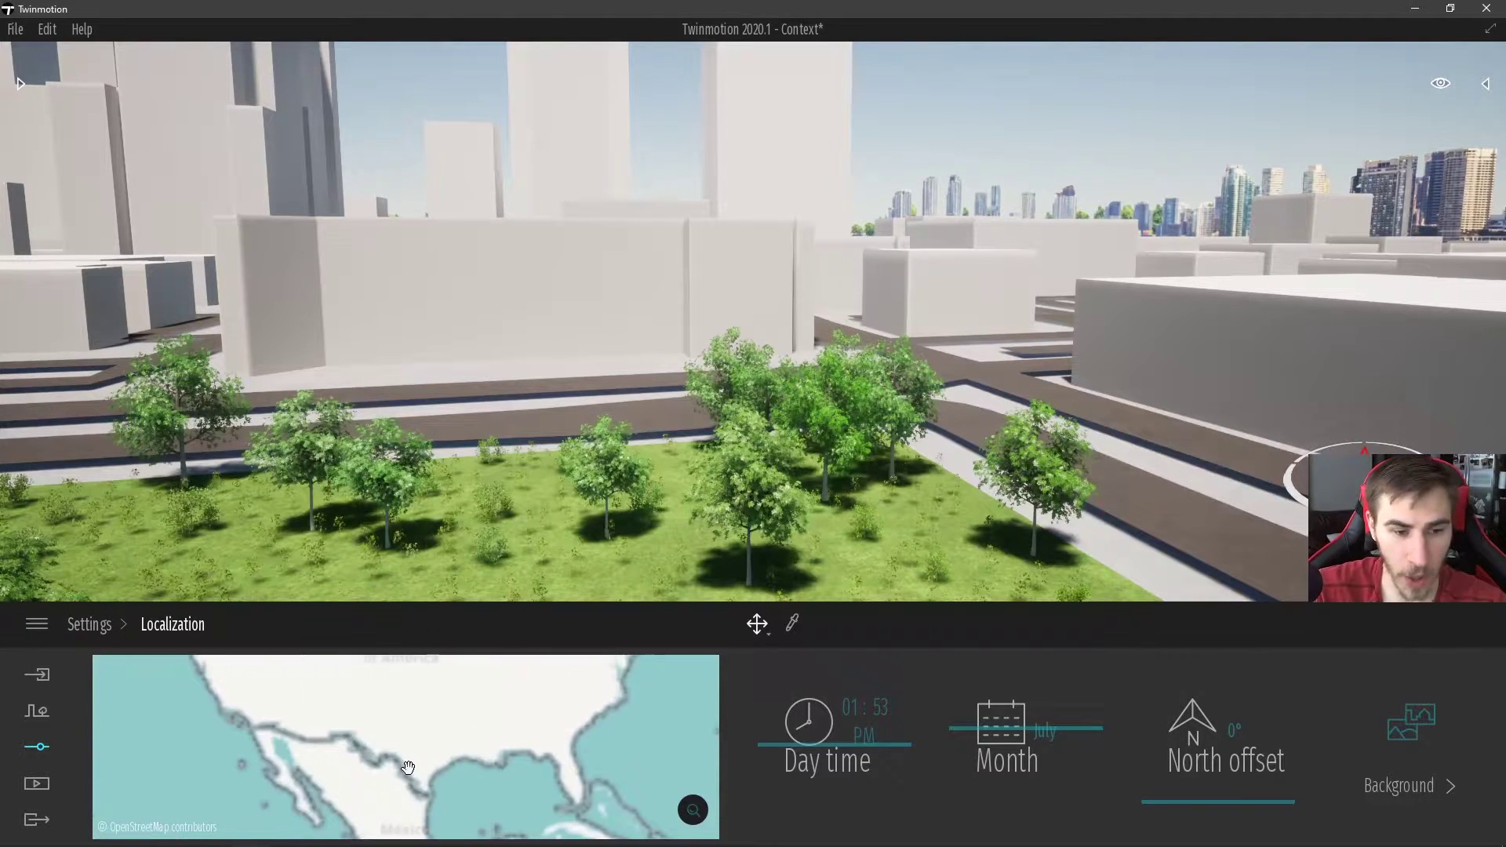
{"action": "scroll", "coordinate": [407, 739], "scroll_direction": "up", "scroll_amount": 2}
{"action": "scroll", "coordinate": [412, 724], "scroll_direction": "up", "scroll_amount": 2}
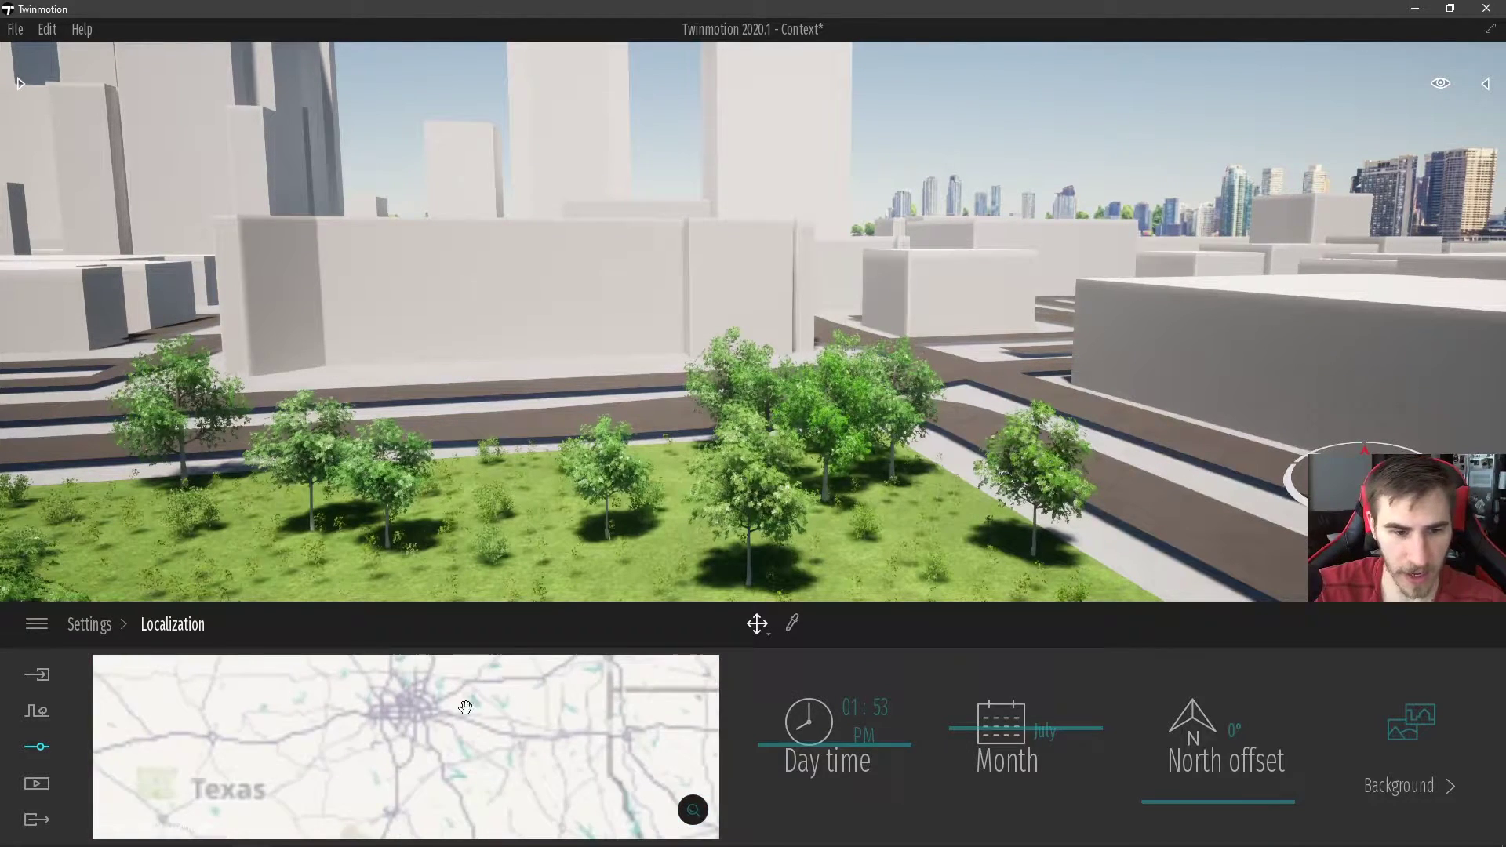
{"action": "scroll", "coordinate": [414, 711], "scroll_direction": "up", "scroll_amount": 2}
{"action": "left_click", "coordinate": [415, 708]}
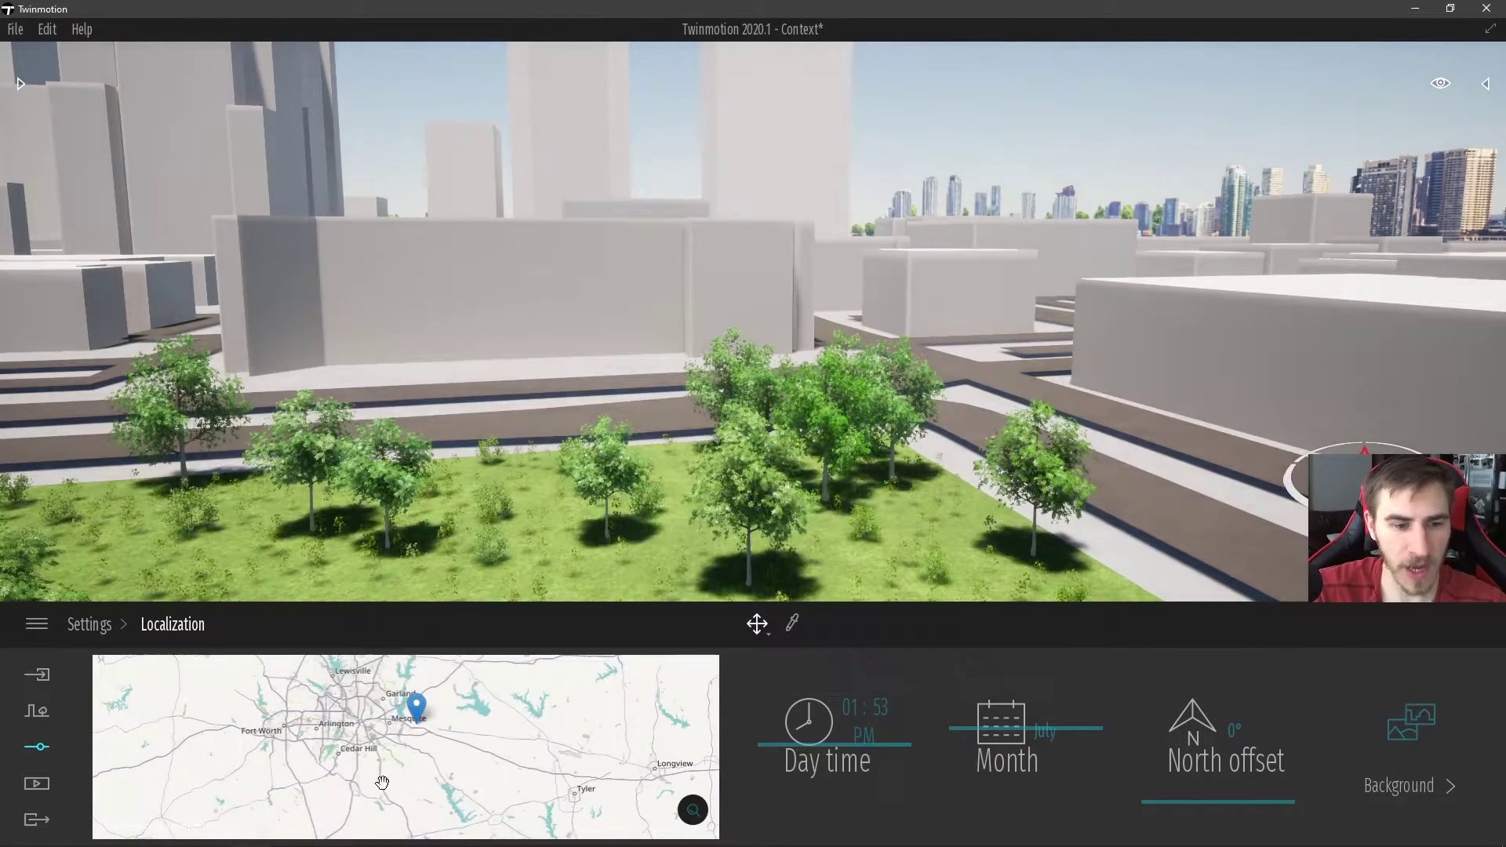
{"action": "left_click", "coordinate": [324, 714]}
{"action": "left_click", "coordinate": [430, 709]}
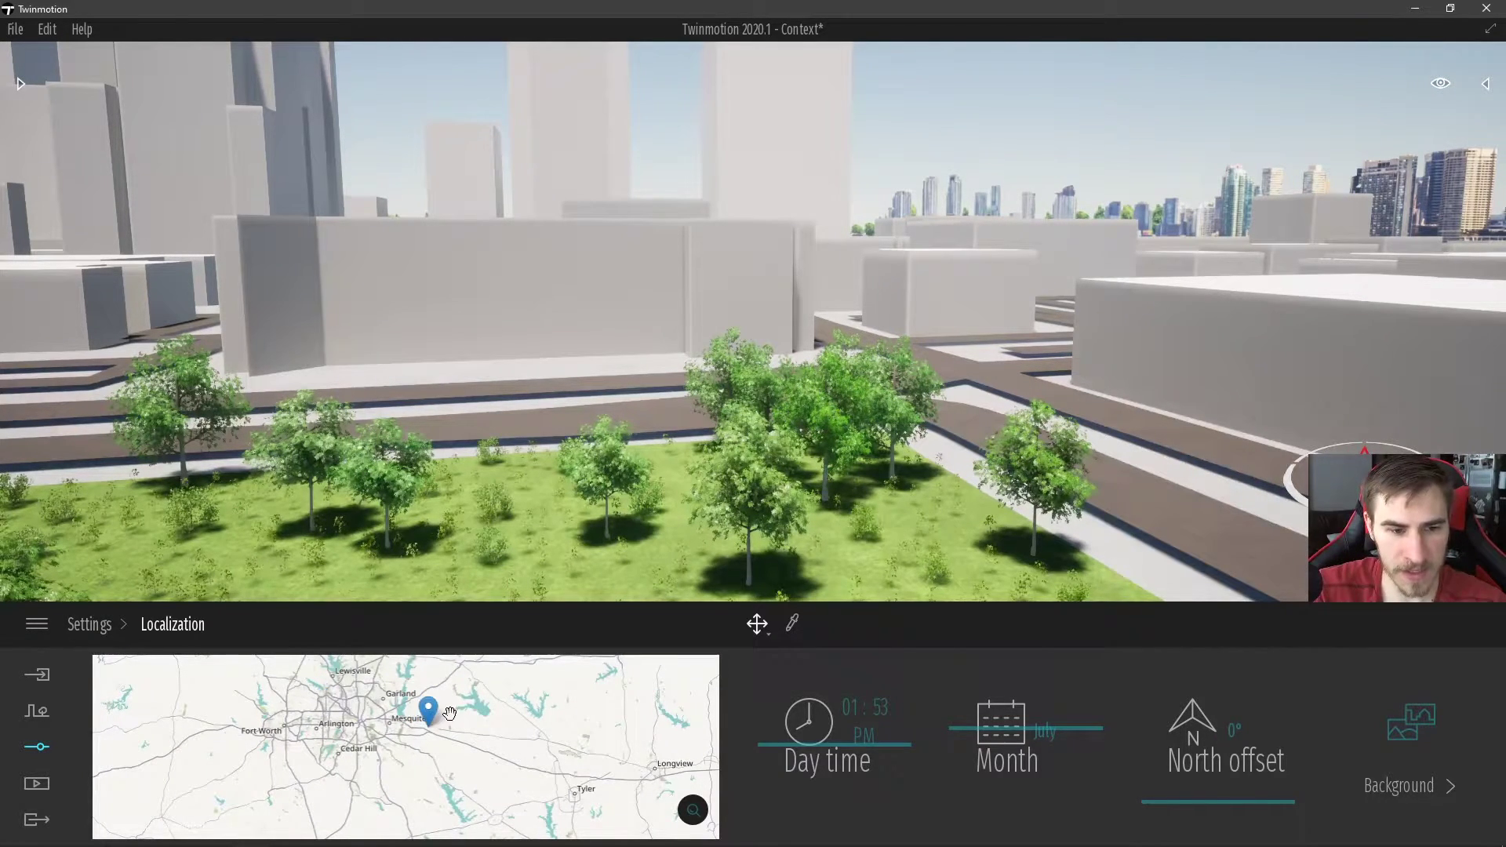
{"action": "left_click", "coordinate": [338, 721]}
{"action": "left_click", "coordinate": [457, 705]}
{"action": "left_click", "coordinate": [389, 730]}
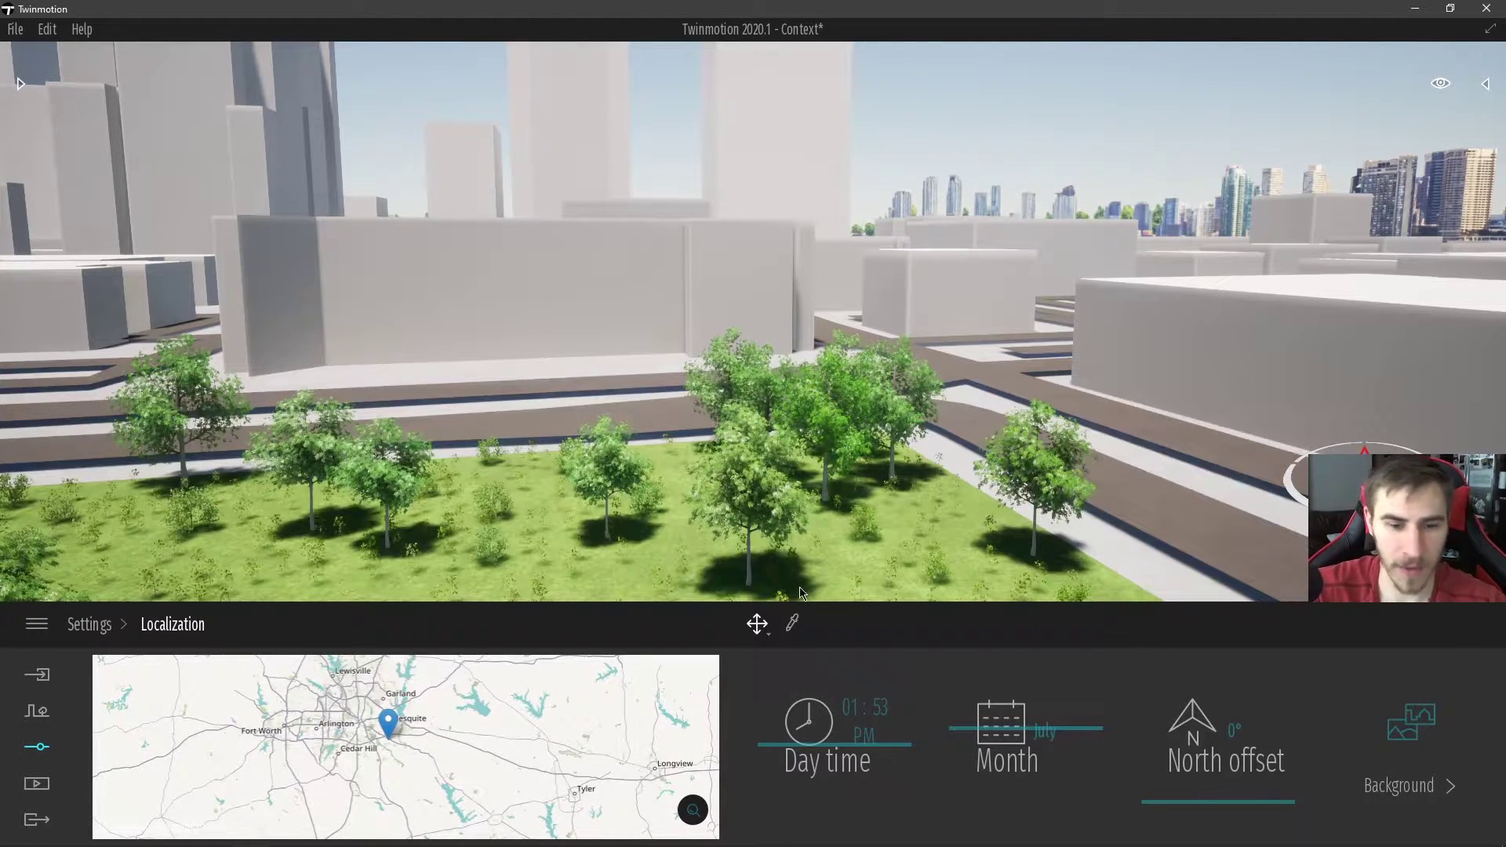
- Search the location for 'dallas' and choose 'Dallas, TX, USA'
{"action": "left_click", "coordinate": [692, 809]}
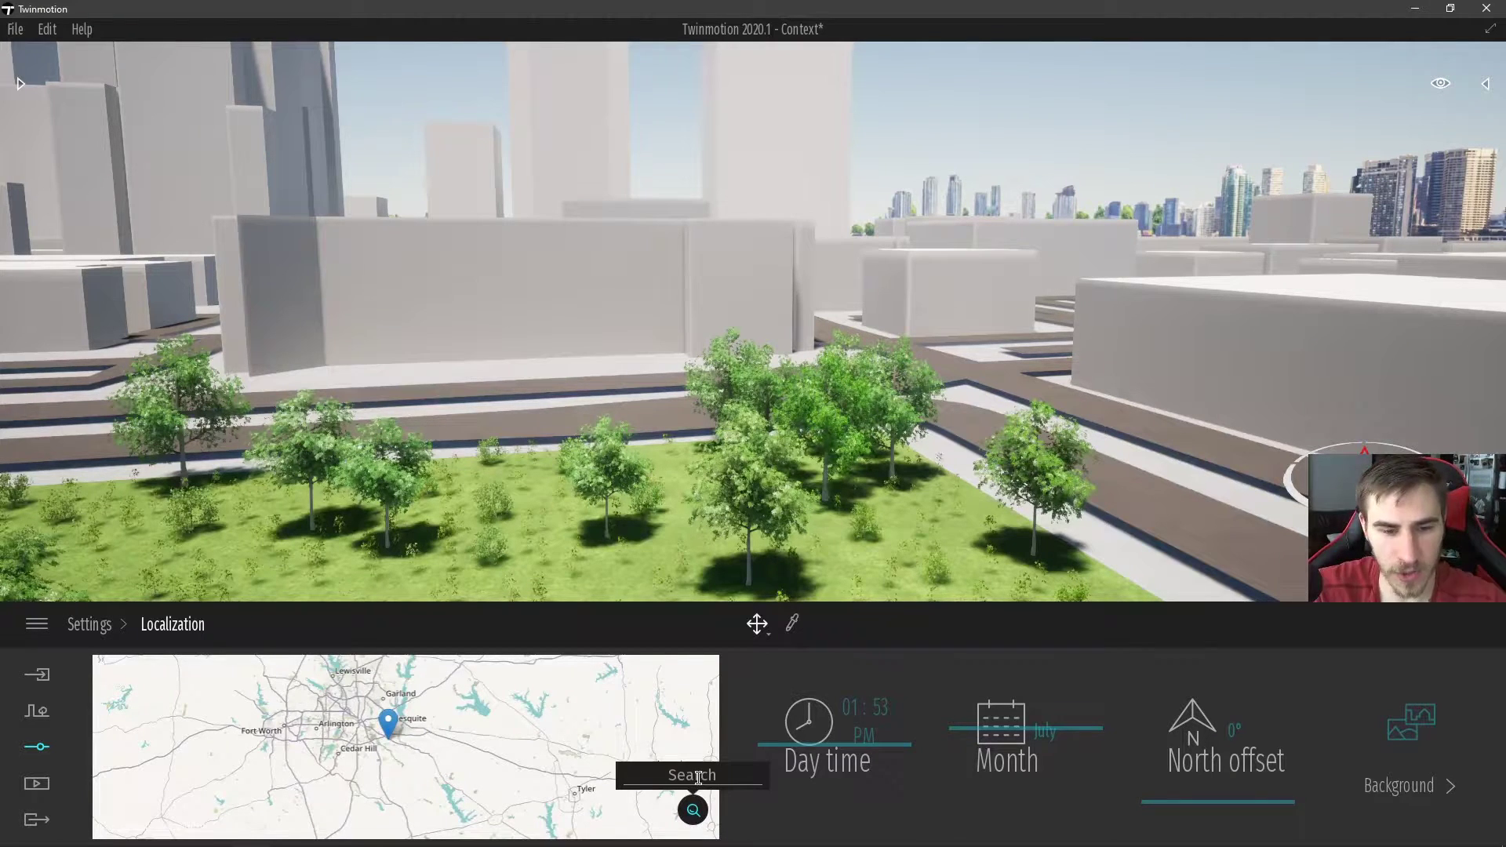
{"action": "left_click", "coordinate": [698, 777]}
{"action": "type", "text": "as"}
{"action": "key", "text": "Return"}
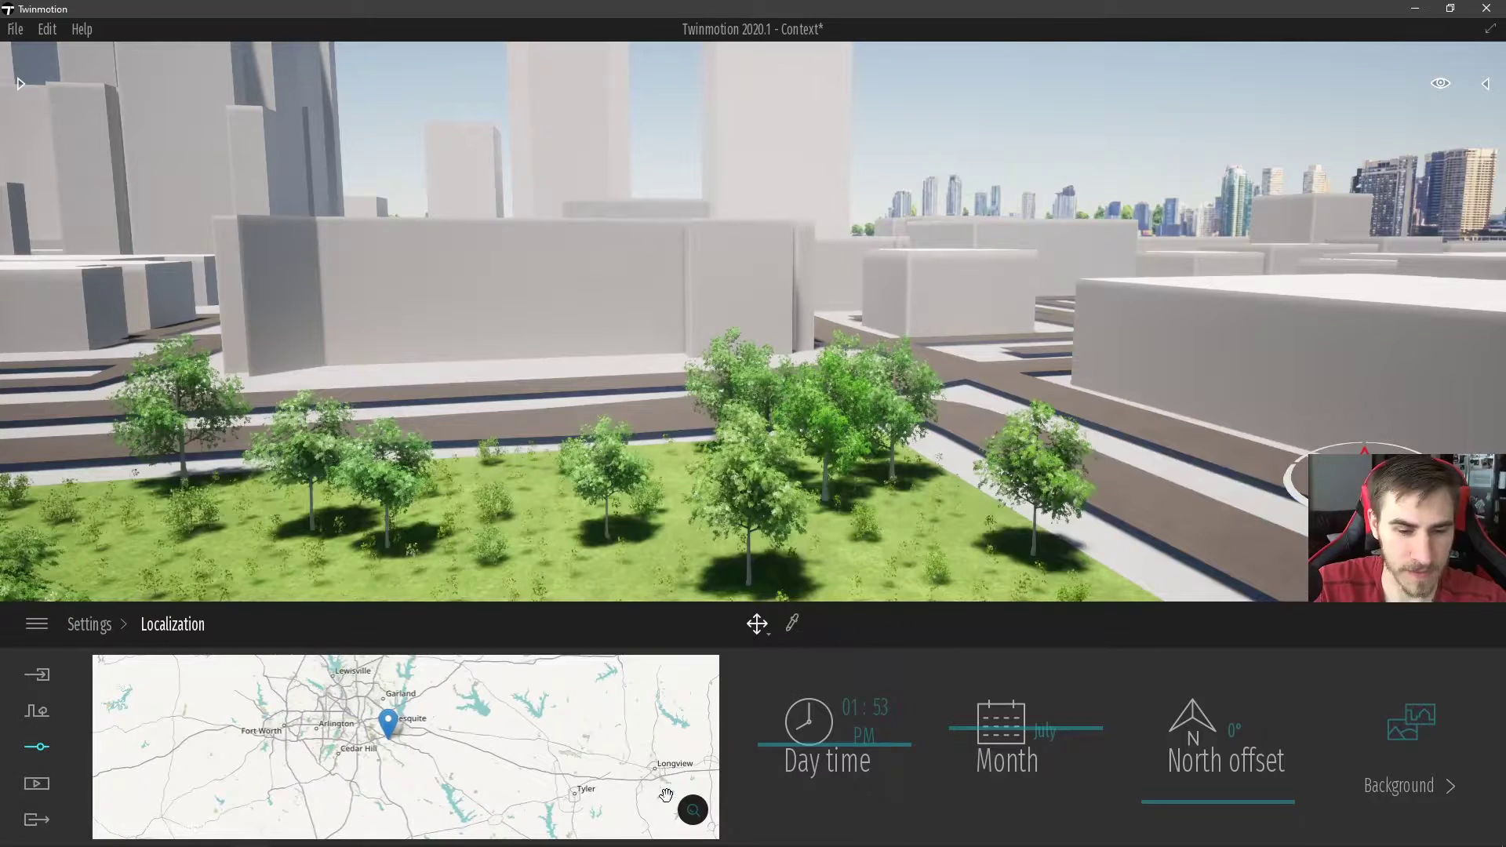
{"action": "left_click", "coordinate": [696, 813]}
{"action": "type", "text": "dallas"}
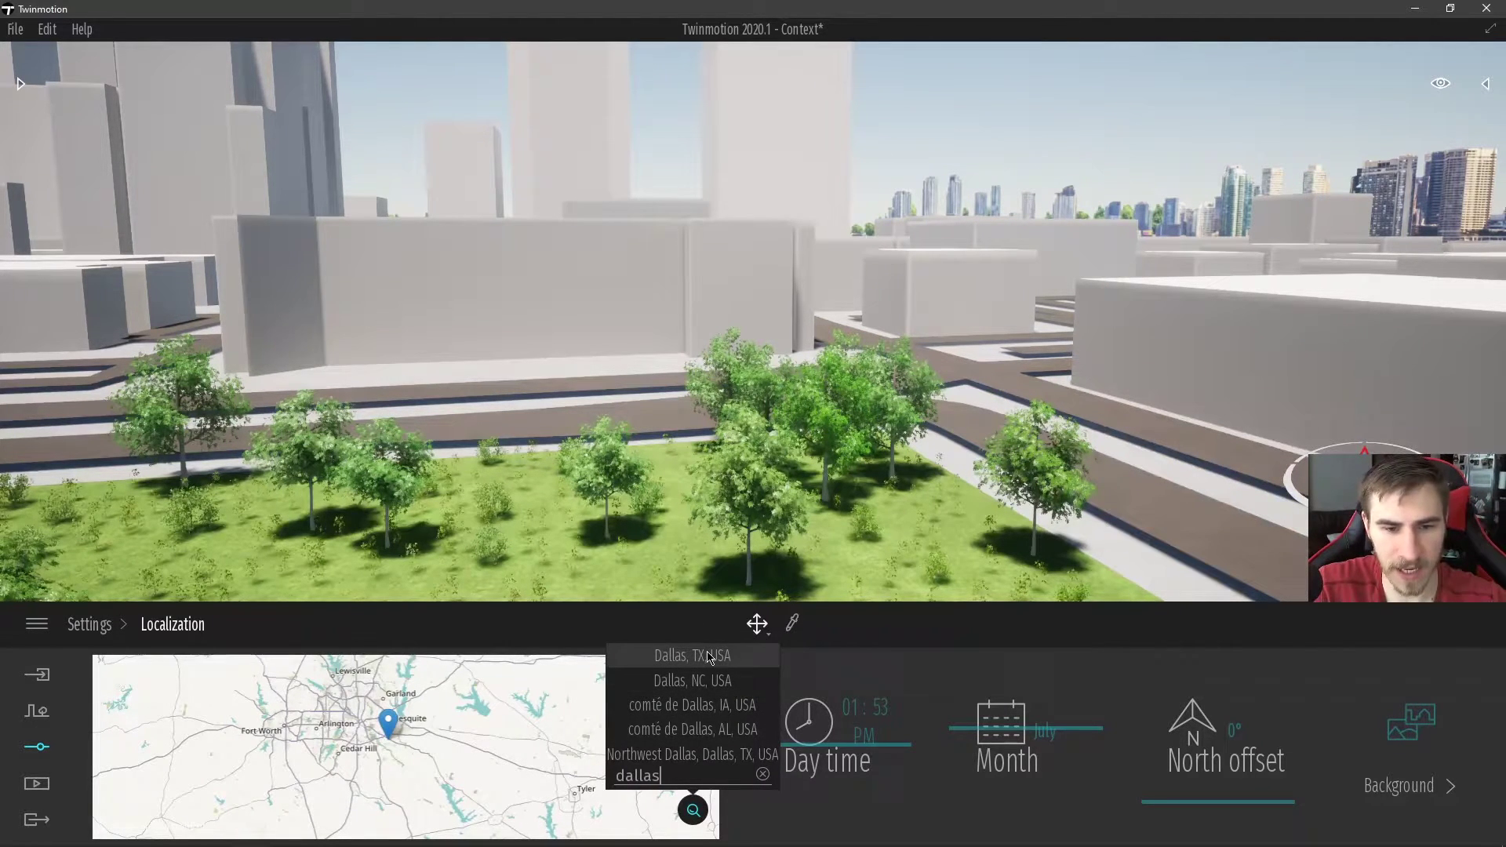
{"action": "left_click", "coordinate": [702, 655]}
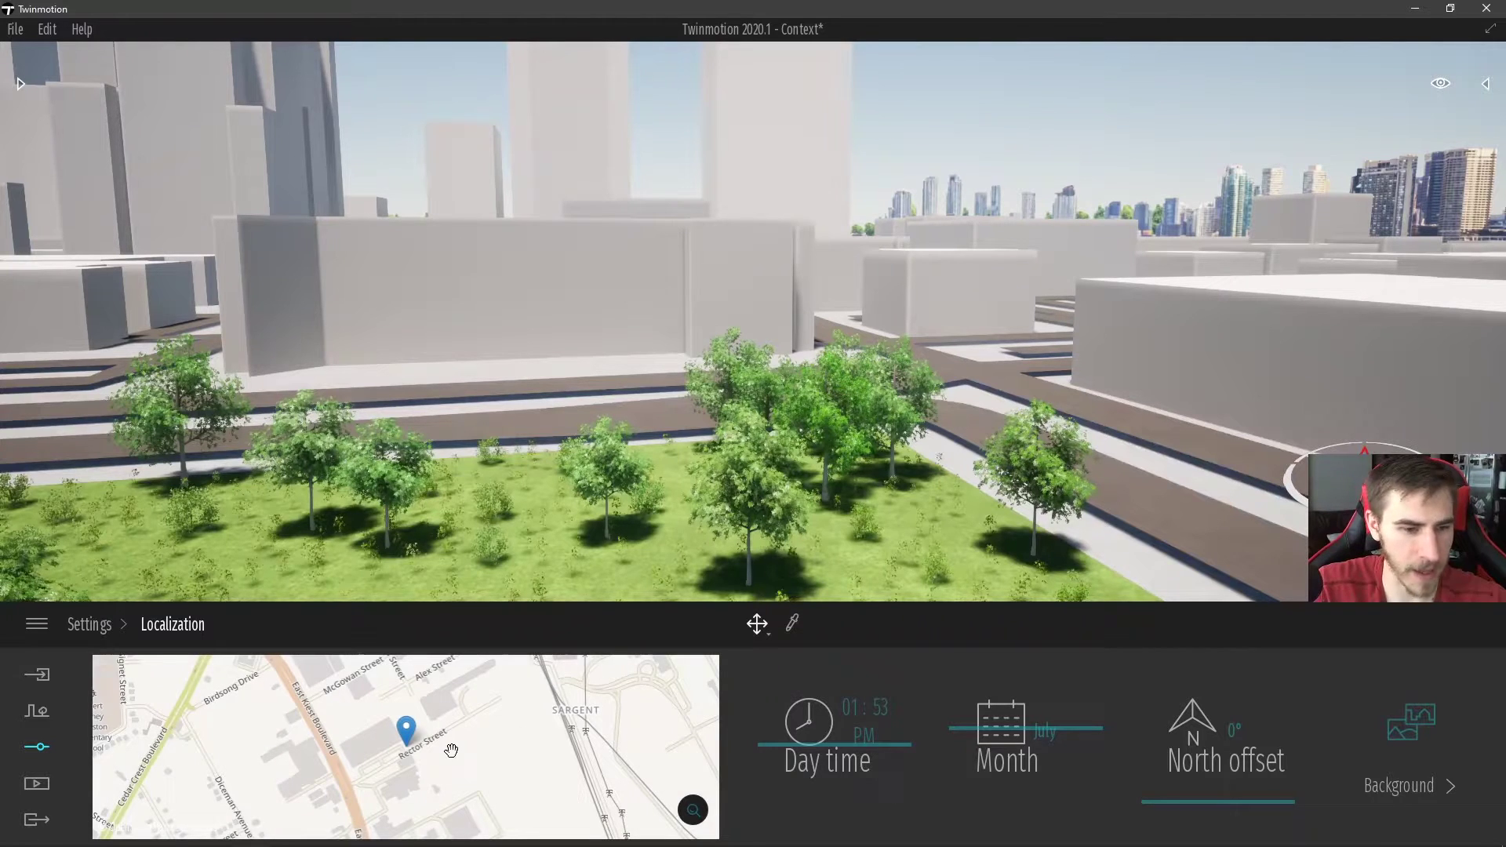
{"action": "scroll", "coordinate": [430, 740], "scroll_direction": "down", "scroll_amount": 2}
{"action": "scroll", "coordinate": [431, 742], "scroll_direction": "down", "scroll_amount": 2}
{"action": "scroll", "coordinate": [432, 744], "scroll_direction": "down", "scroll_amount": 2}
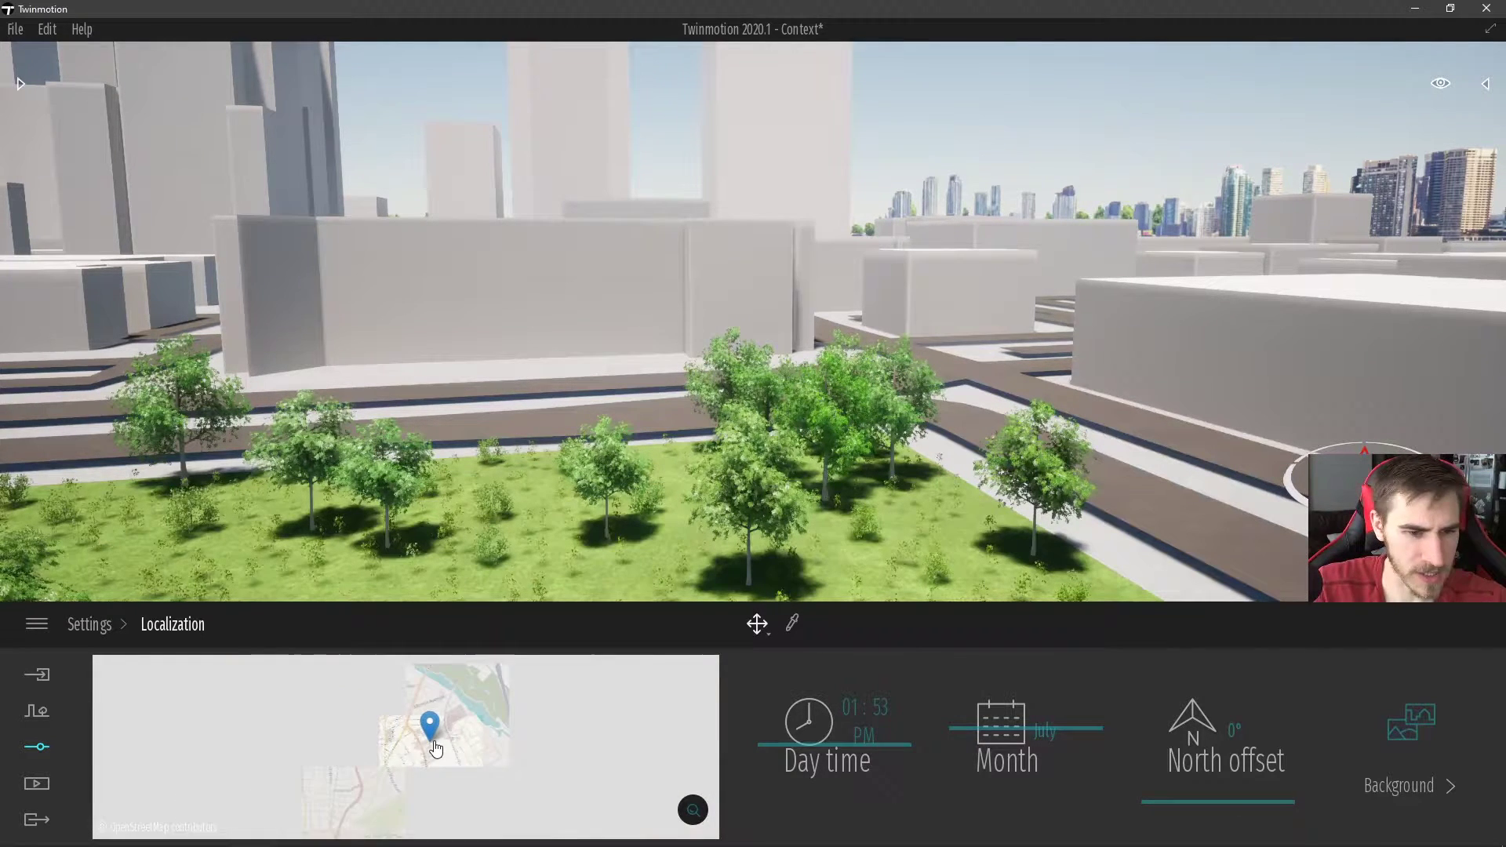
{"action": "scroll", "coordinate": [434, 750], "scroll_direction": "down", "scroll_amount": 2}
{"action": "scroll", "coordinate": [440, 750], "scroll_direction": "down", "scroll_amount": 2}
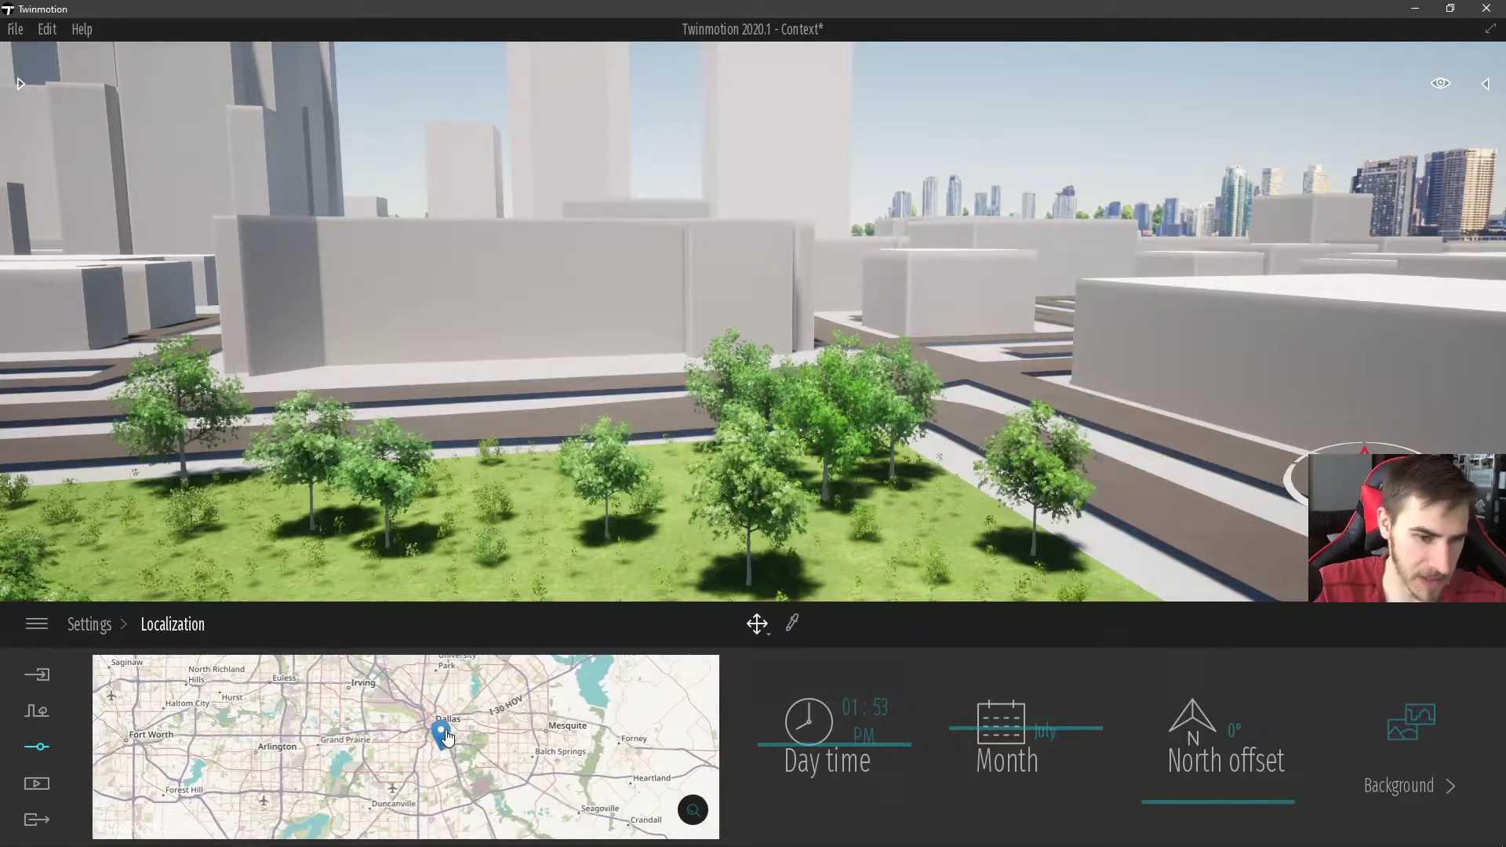
{"action": "scroll", "coordinate": [445, 724], "scroll_direction": "up", "scroll_amount": 2}
{"action": "scroll", "coordinate": [449, 721], "scroll_direction": "up", "scroll_amount": 2}
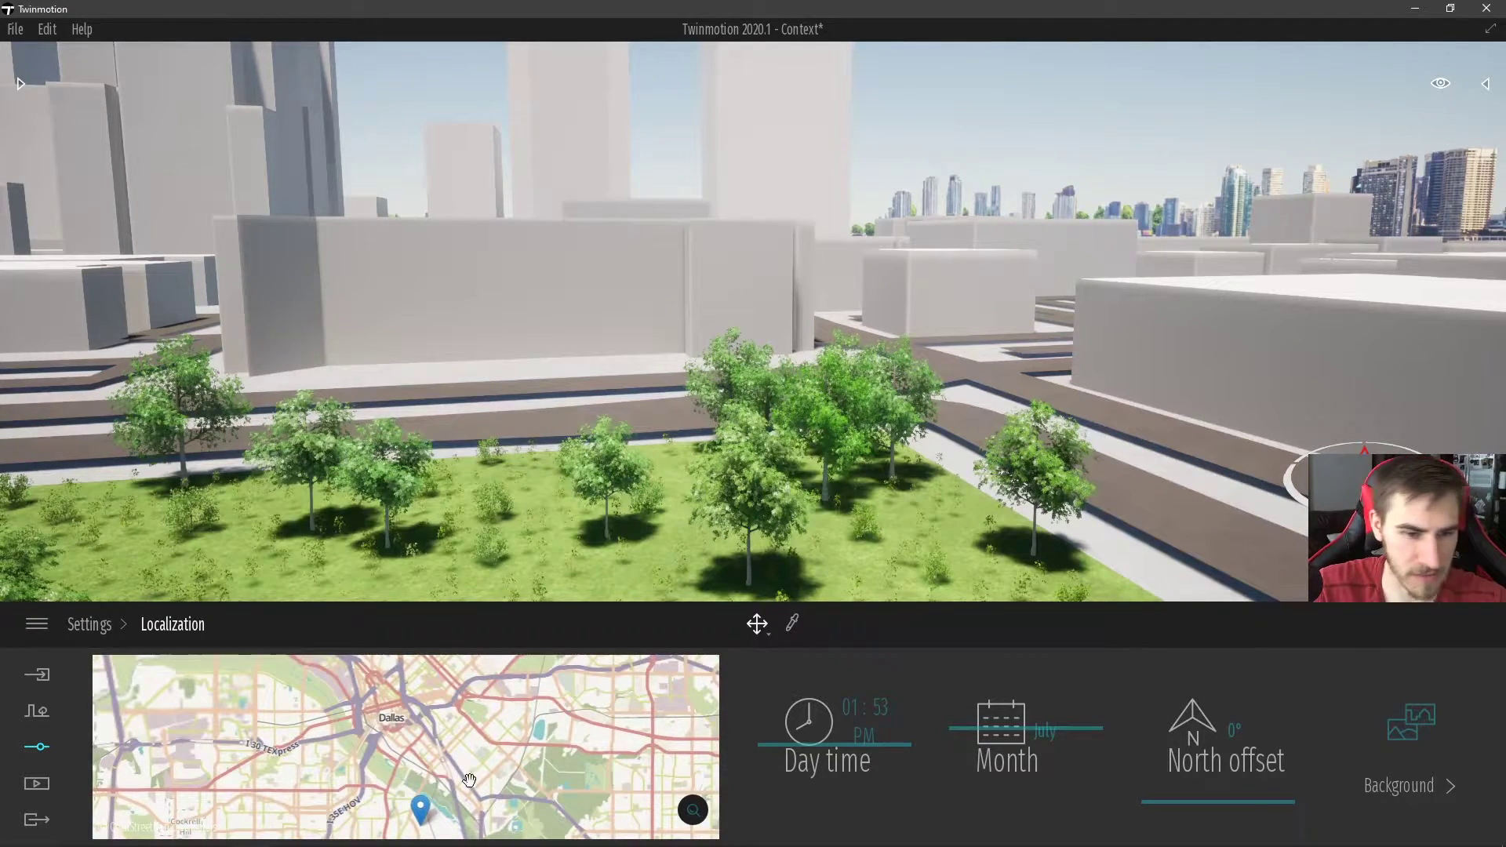
{"action": "scroll", "coordinate": [450, 785], "scroll_direction": "up", "scroll_amount": 1}
{"action": "scroll", "coordinate": [444, 791], "scroll_direction": "up", "scroll_amount": 1}
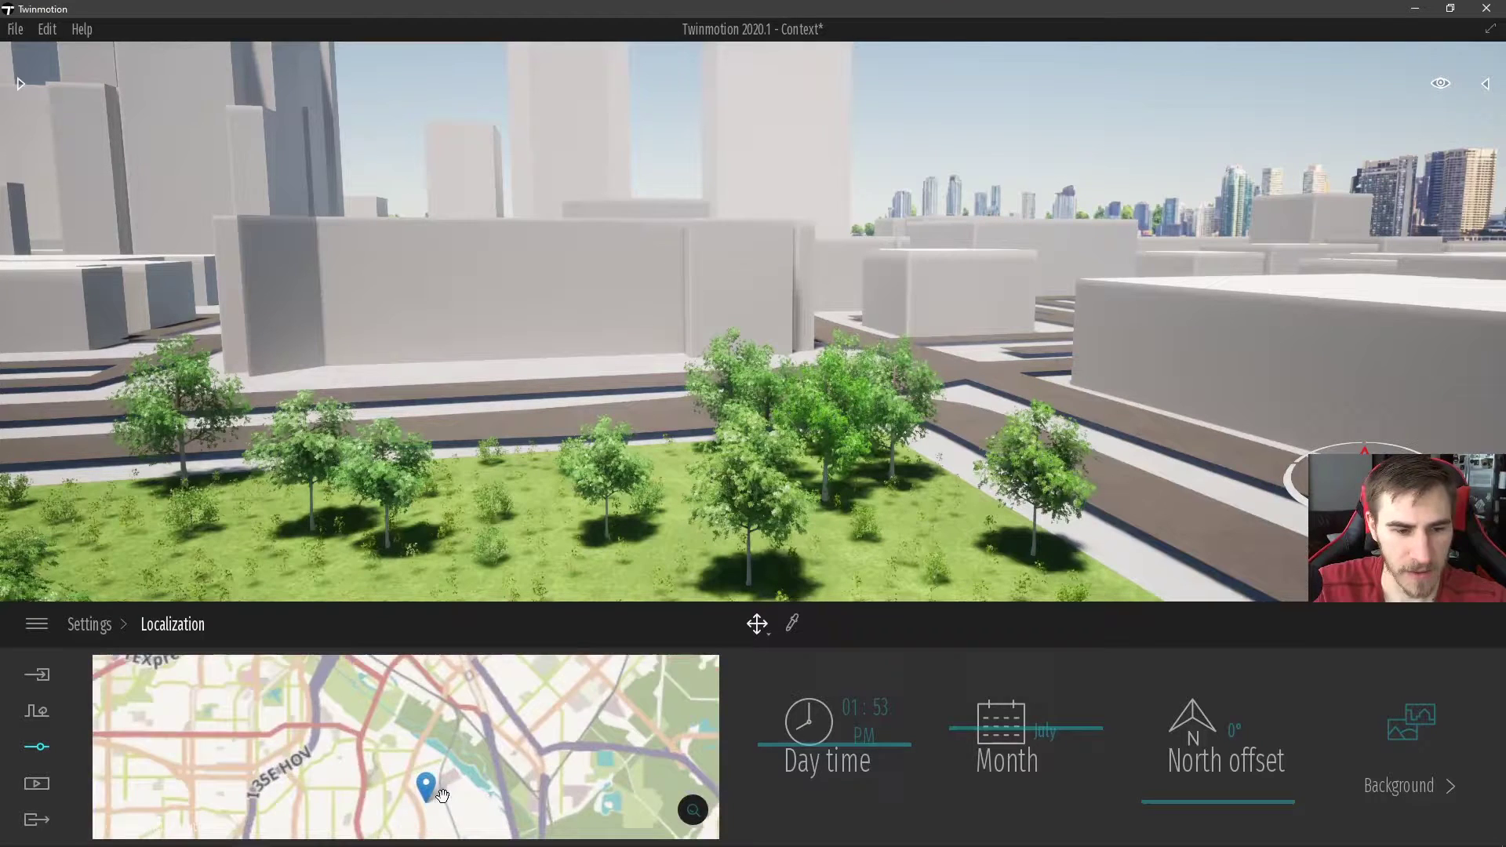
{"action": "scroll", "coordinate": [431, 812], "scroll_direction": "up", "scroll_amount": 1}
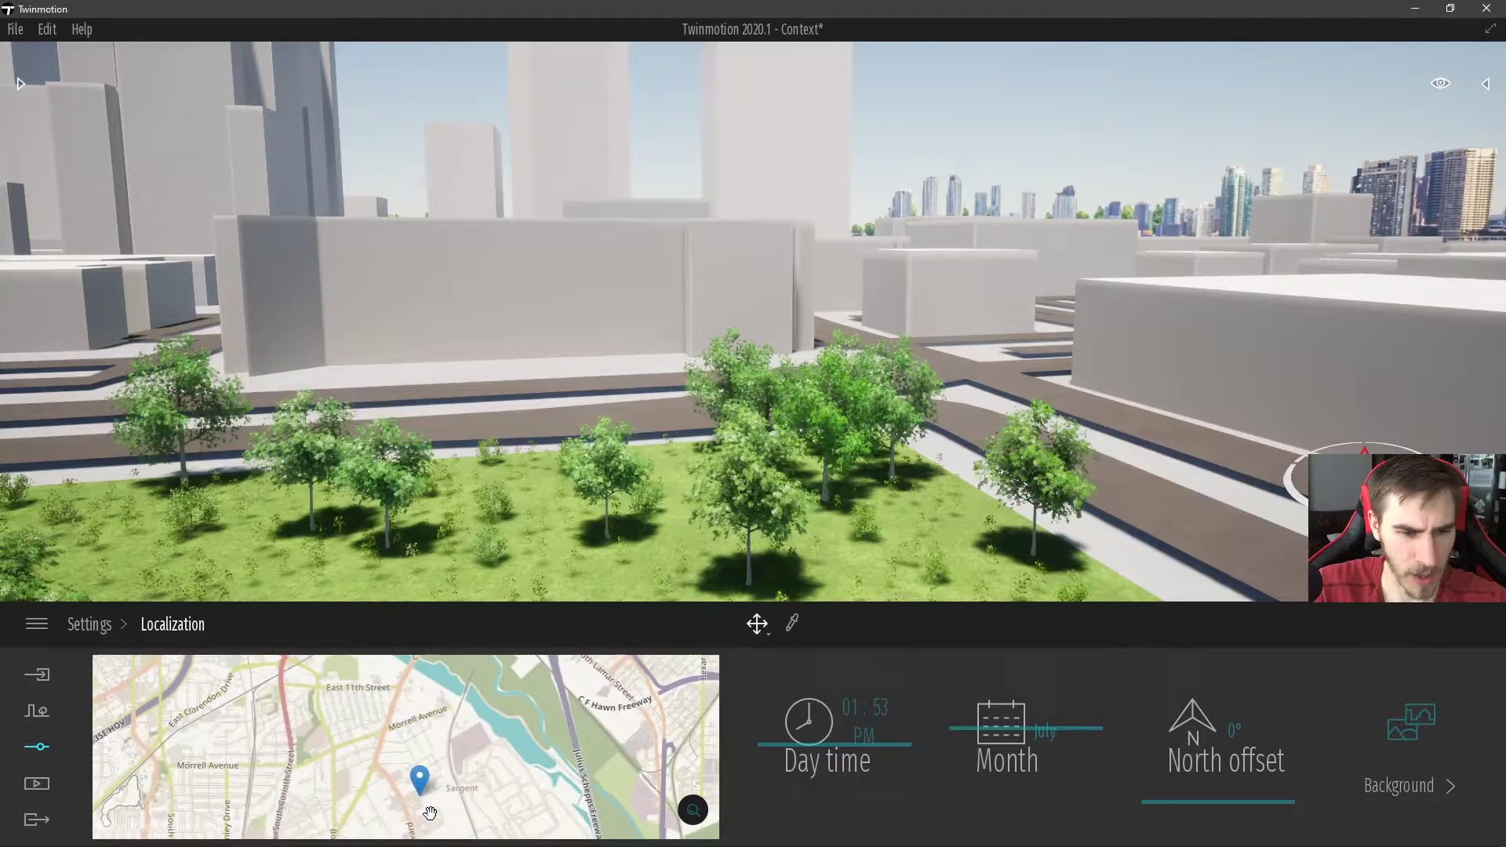
{"action": "scroll", "coordinate": [428, 801], "scroll_direction": "down", "scroll_amount": 2}
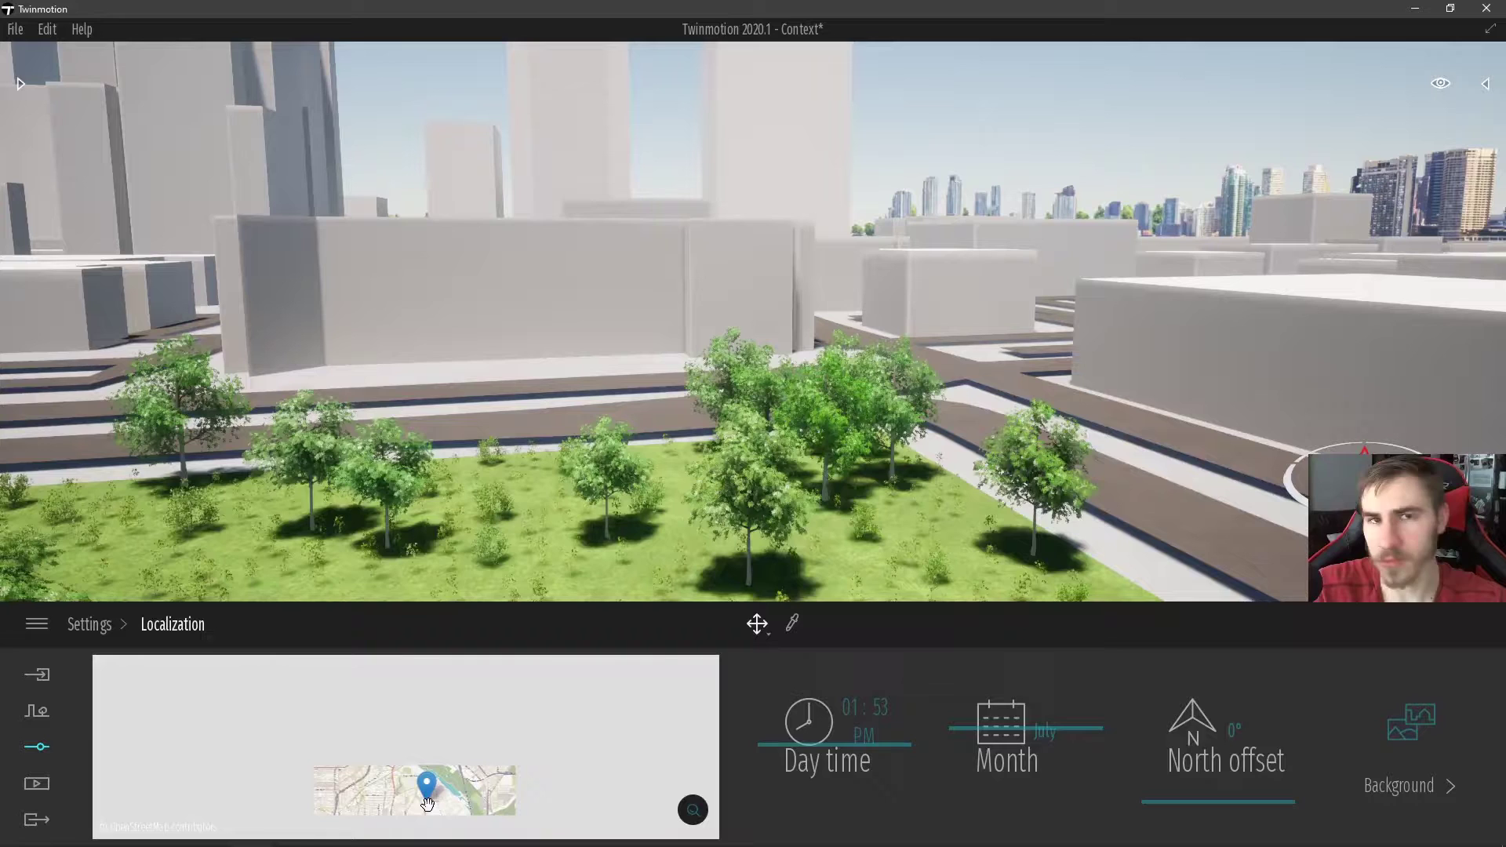
{"action": "scroll", "coordinate": [424, 777], "scroll_direction": "down", "scroll_amount": 1}
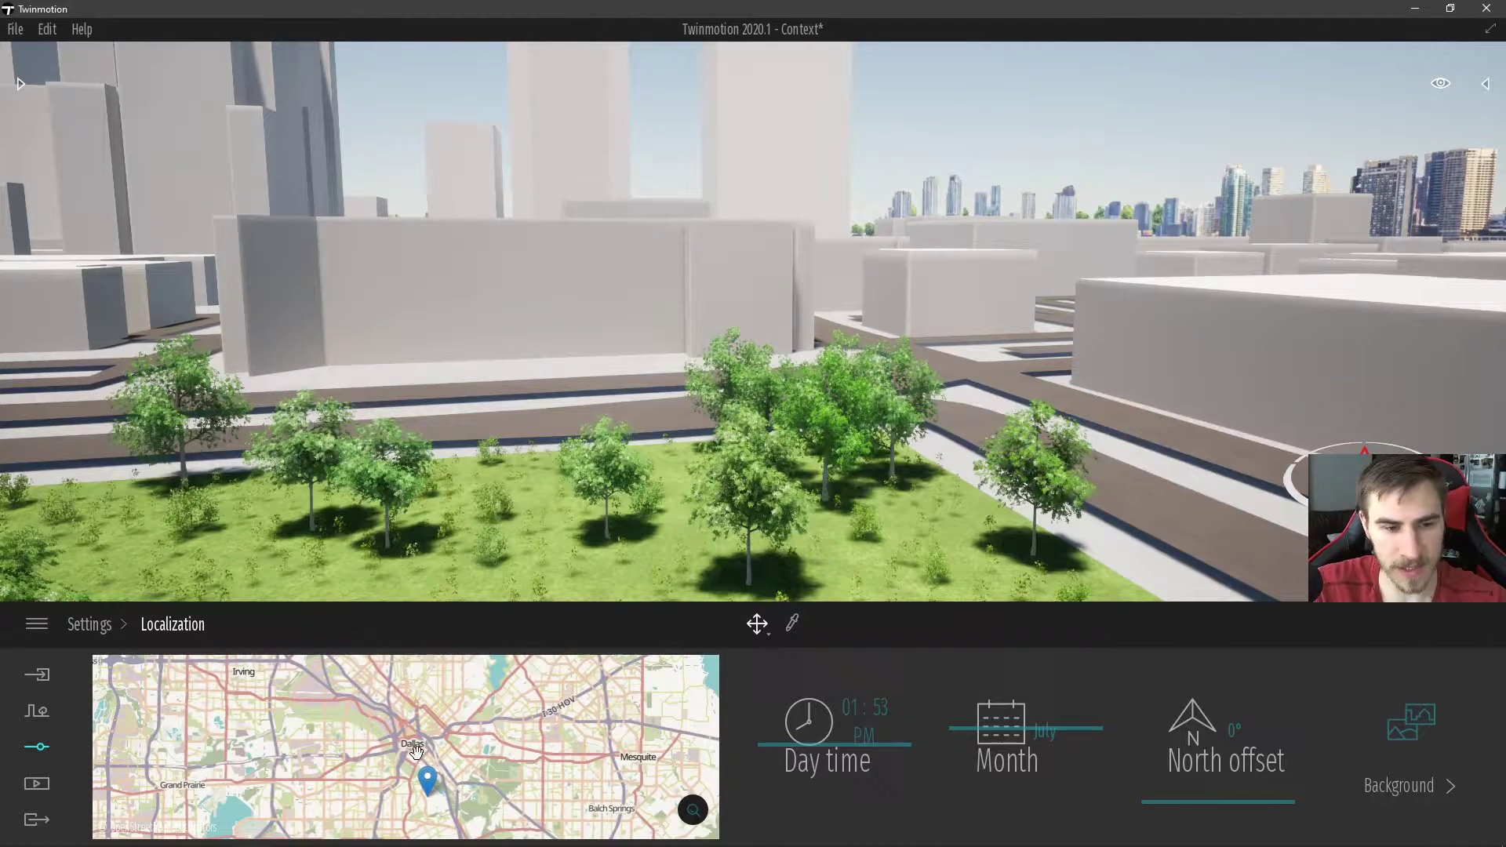
{"action": "scroll", "coordinate": [412, 736], "scroll_direction": "up", "scroll_amount": 1}
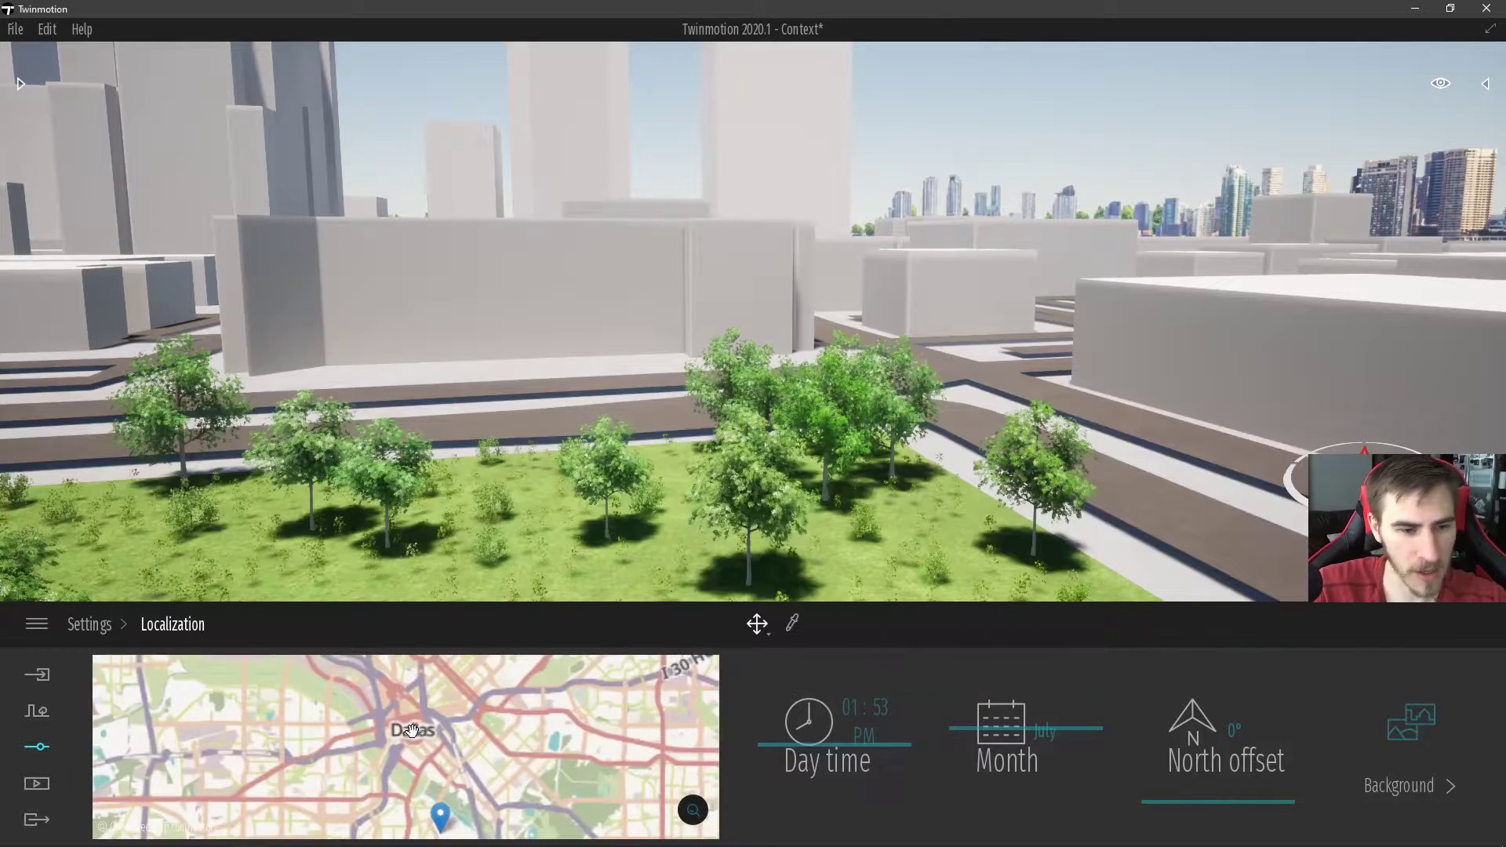
- Move the location pin onto the Dallas label, south of downtown near Rector Street
{"action": "left_click", "coordinate": [414, 723]}
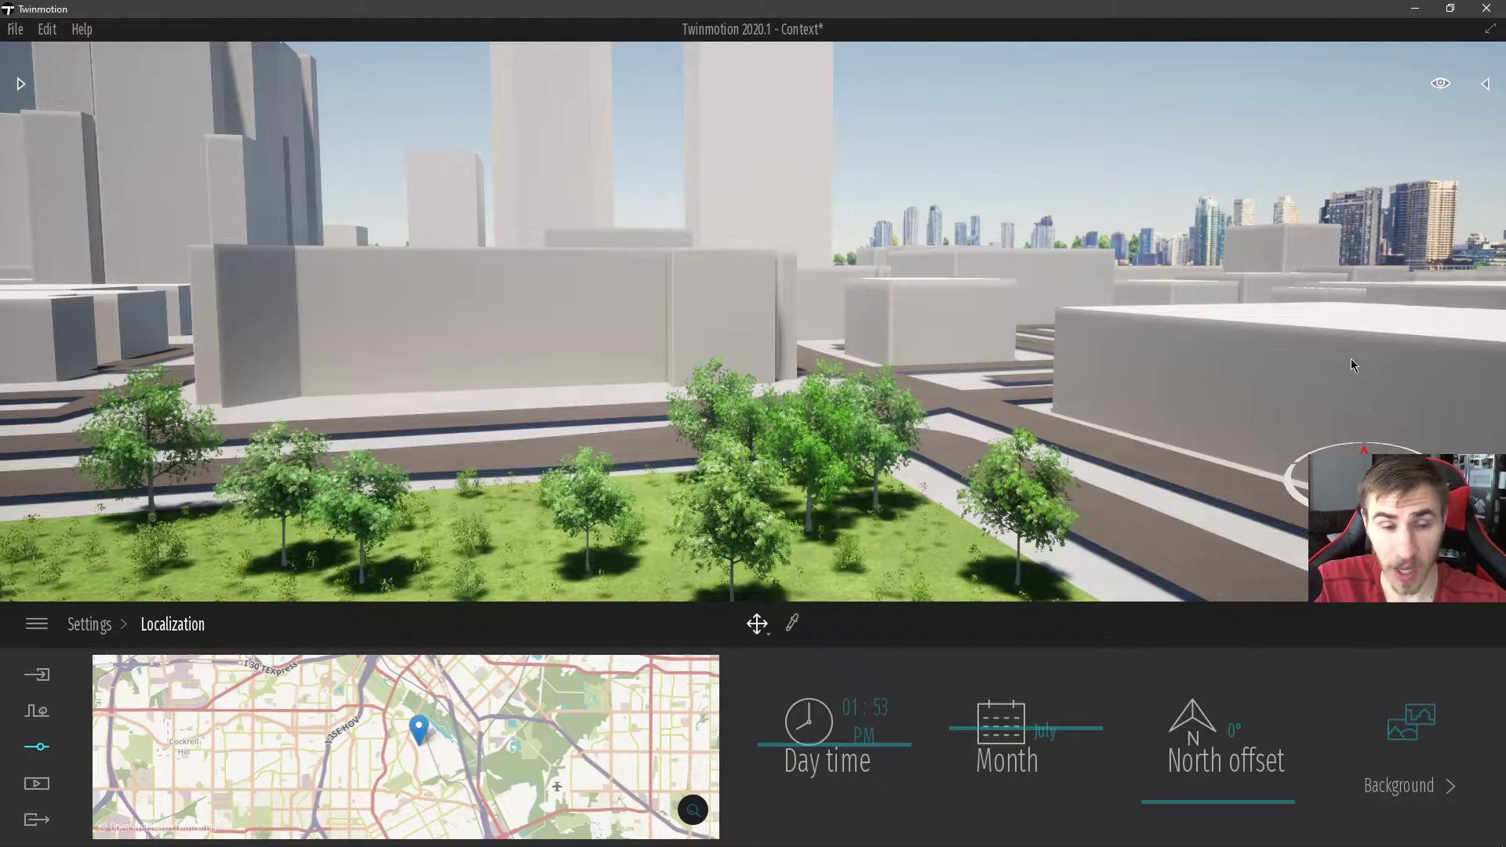
{"action": "scroll", "coordinate": [371, 751], "scroll_direction": "up", "scroll_amount": 3}
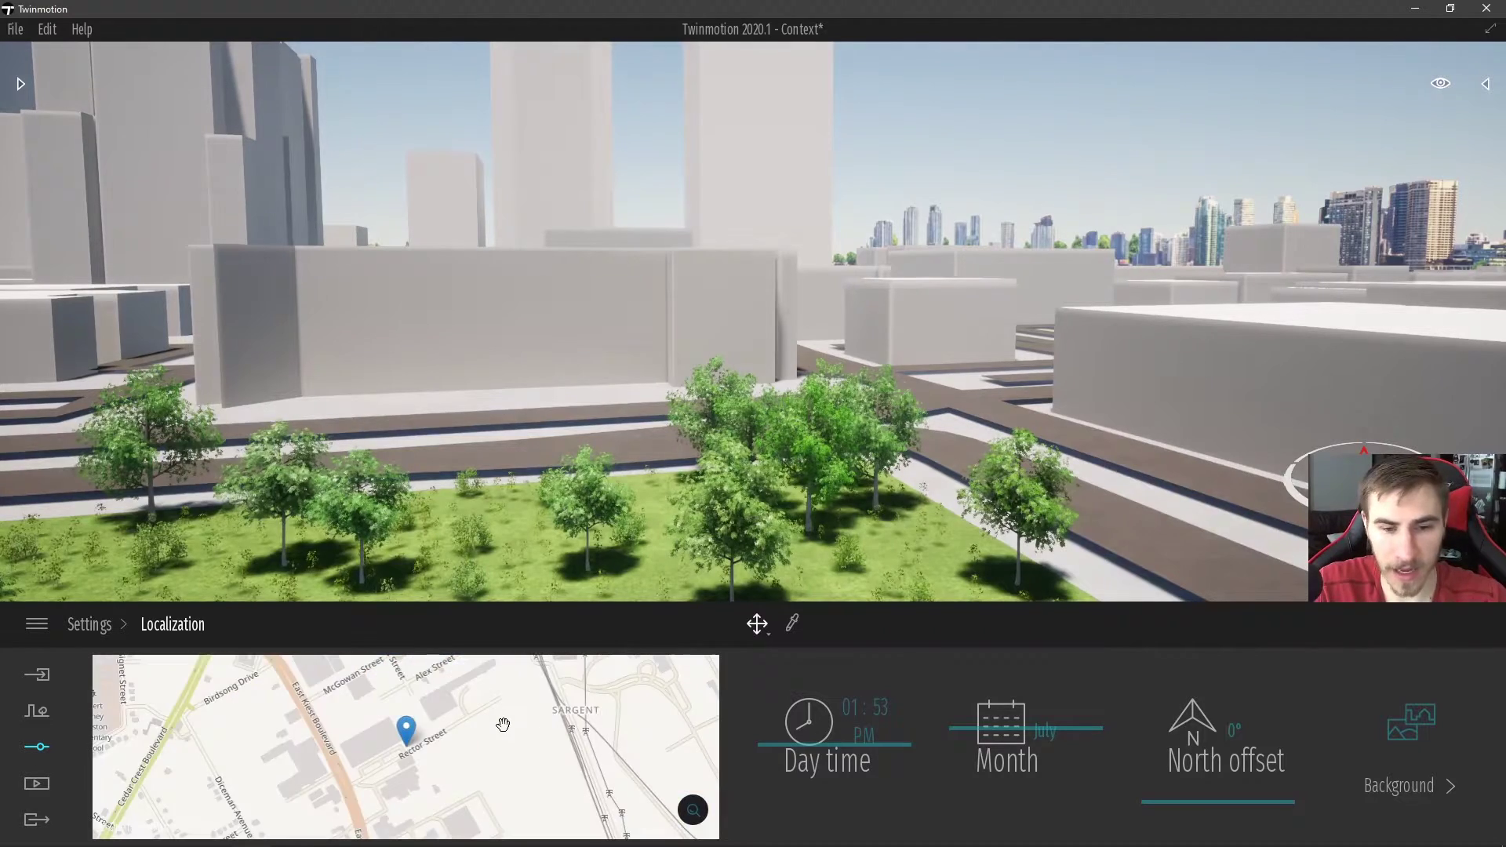
{"action": "scroll", "coordinate": [370, 751], "scroll_direction": "up", "scroll_amount": 2}
- Set Day time to 10:53 AM and change the Month from July to May
{"action": "left_click_drag", "start_coordinate": [842, 754], "coordinate": [800, 754]}
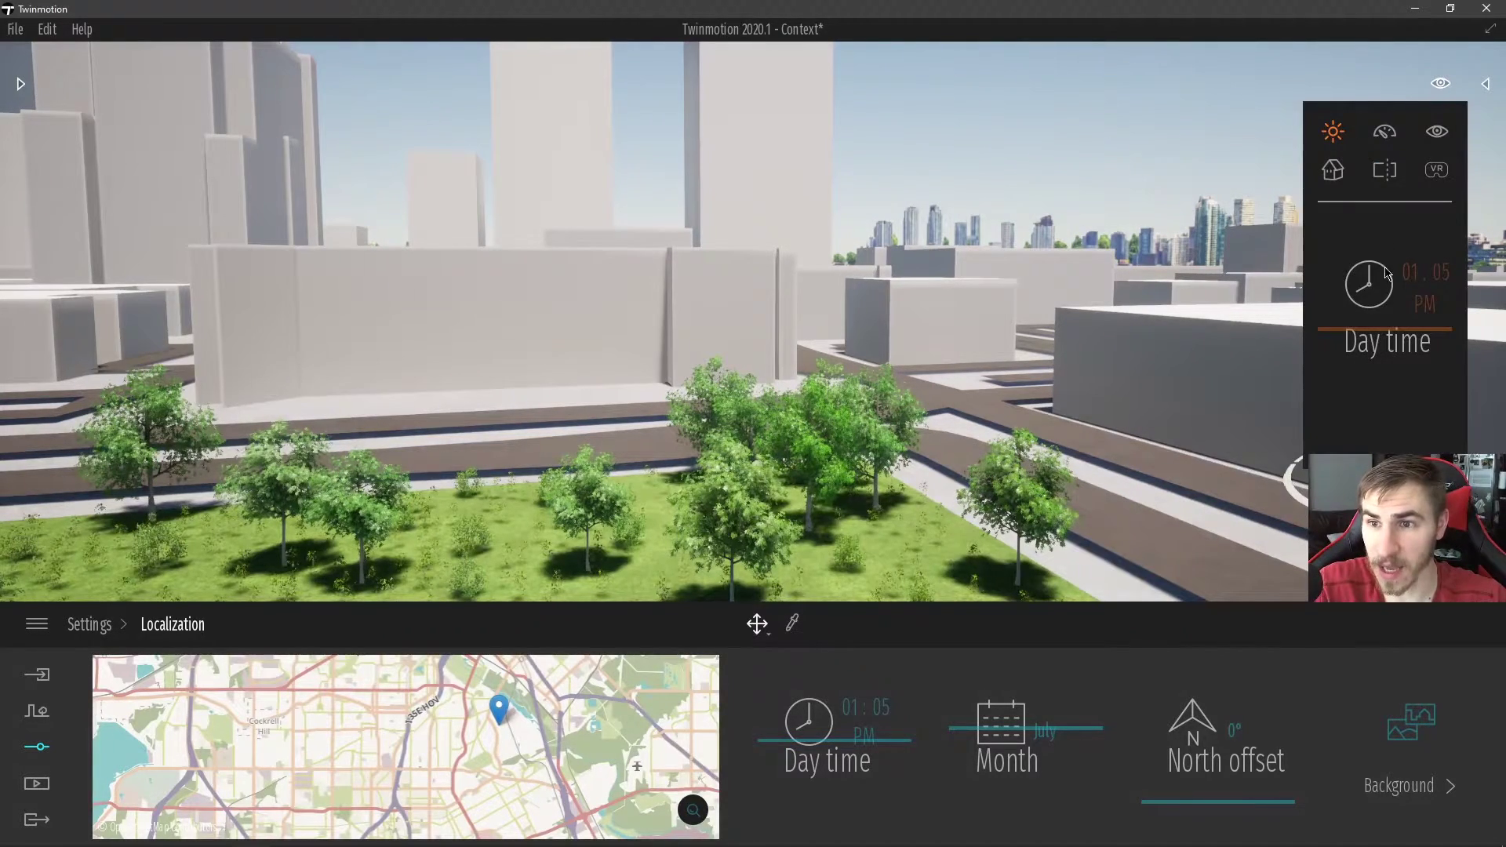
{"action": "left_click_drag", "start_coordinate": [829, 767], "coordinate": [866, 768]}
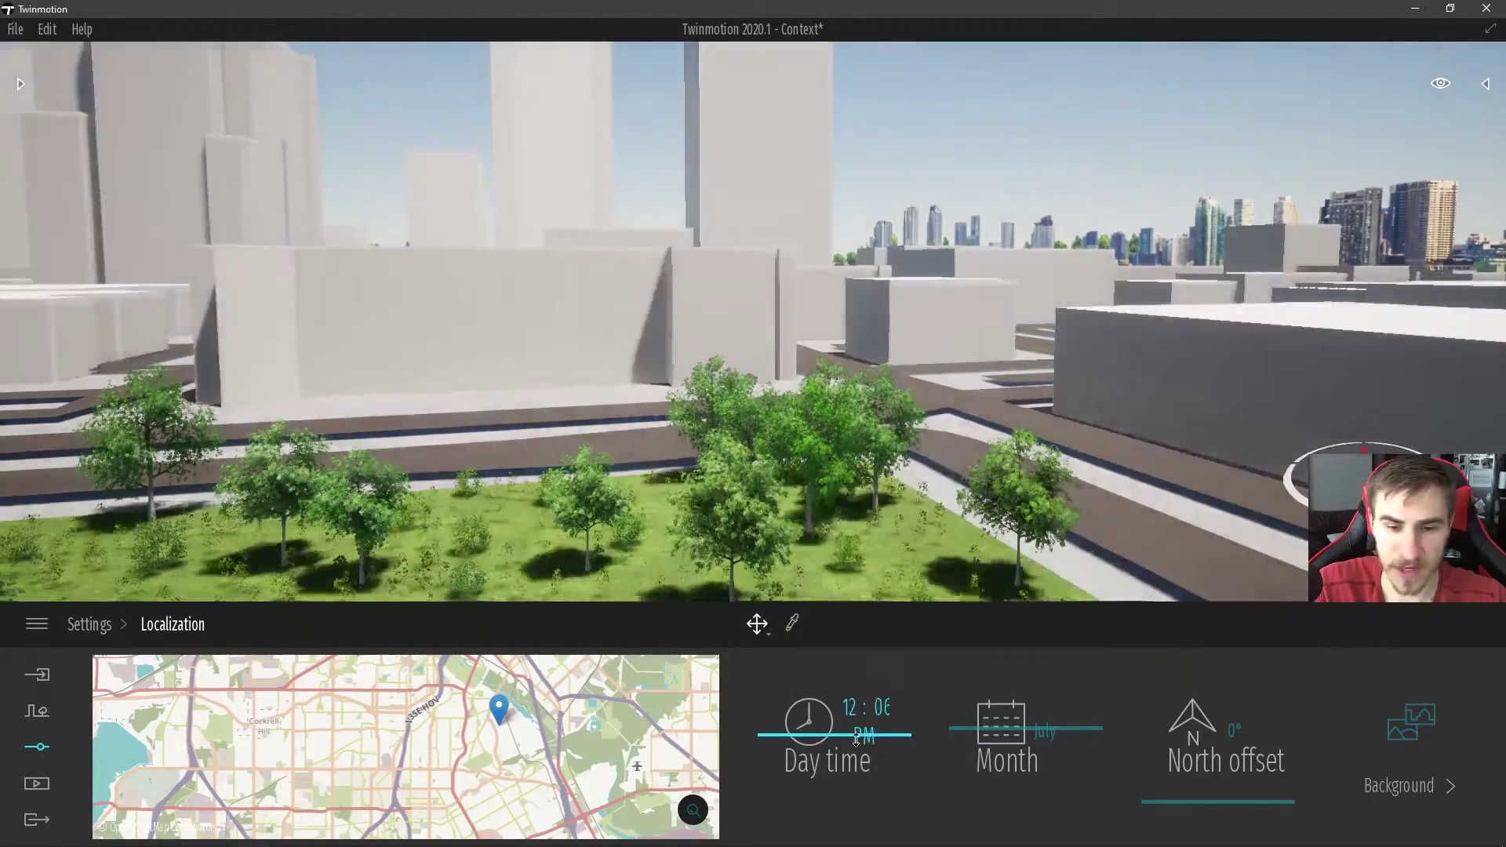
{"action": "left_click_drag", "start_coordinate": [1388, 318], "coordinate": [1324, 318]}
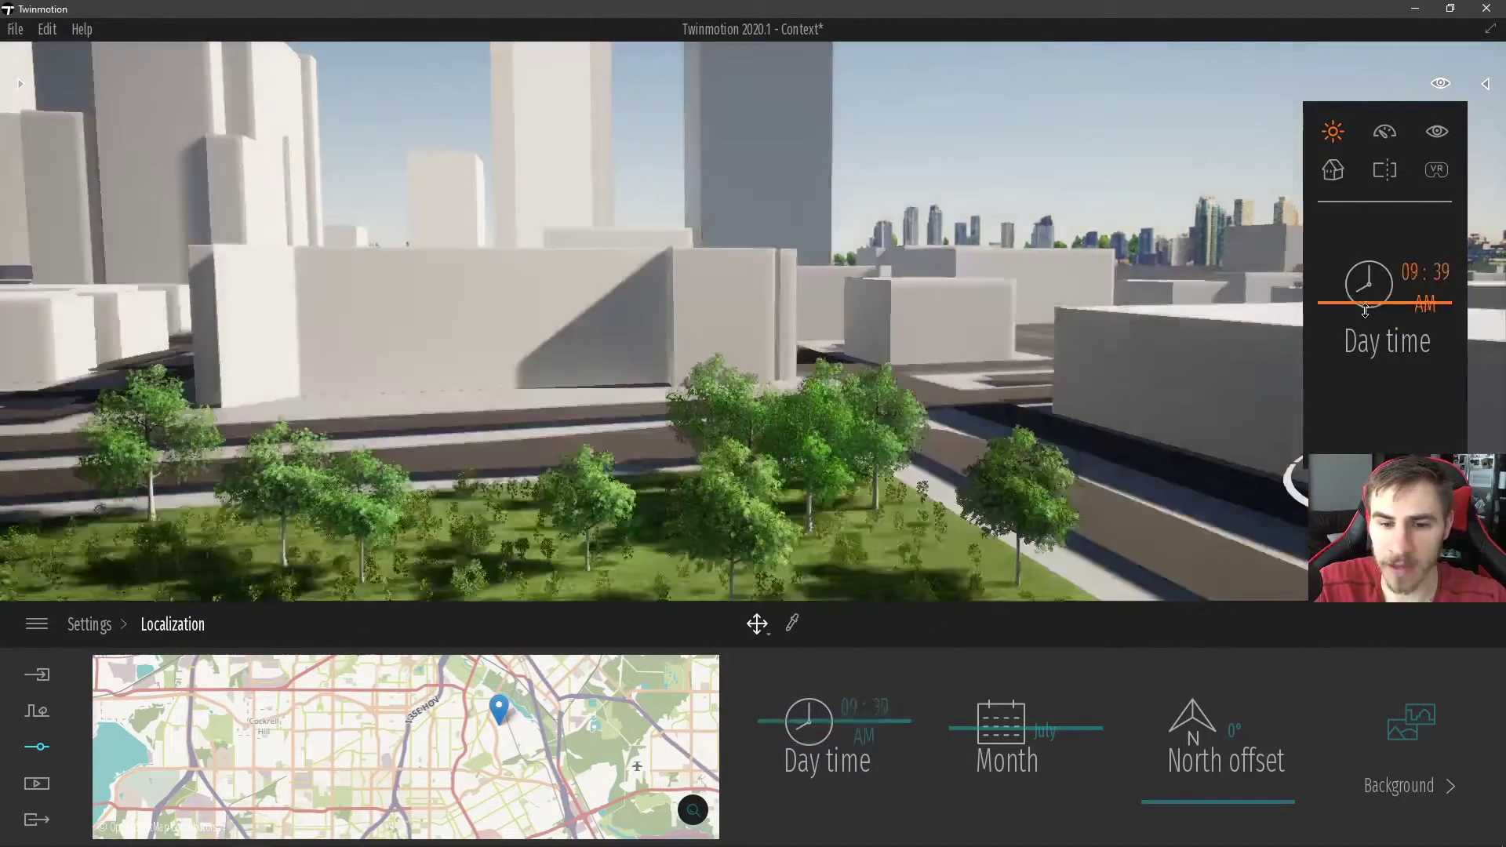
{"action": "mouse_move", "coordinate": [1048, 759]}
{"action": "left_mouse_down"}
{"action": "mouse_move", "coordinate": [1019, 759]}
{"action": "mouse_move", "coordinate": [1033, 731]}
{"action": "left_mouse_up"}
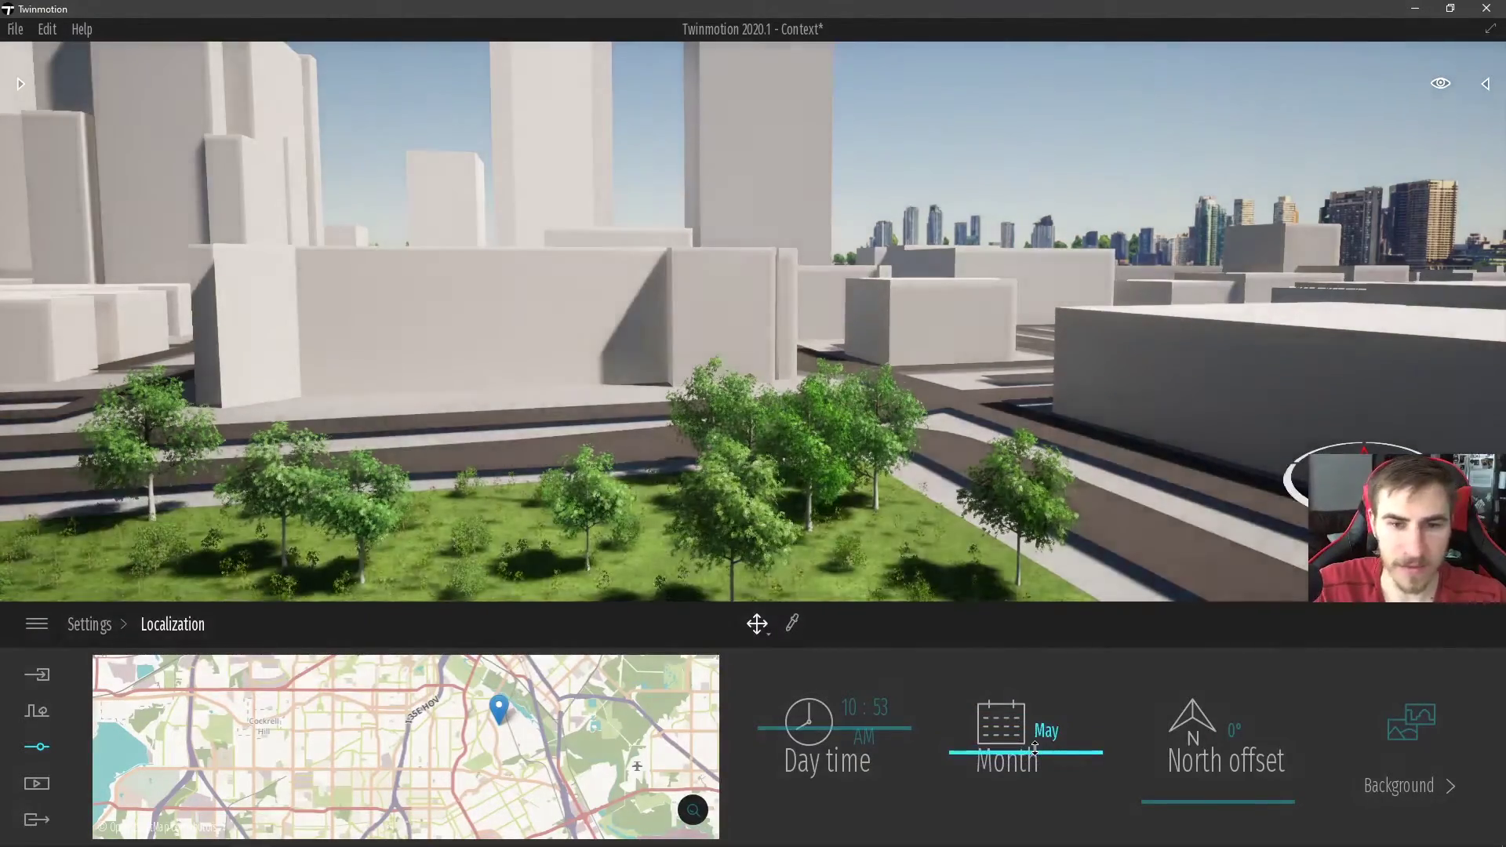
{"action": "left_click_drag", "start_coordinate": [1032, 731], "coordinate": [889, 525]}
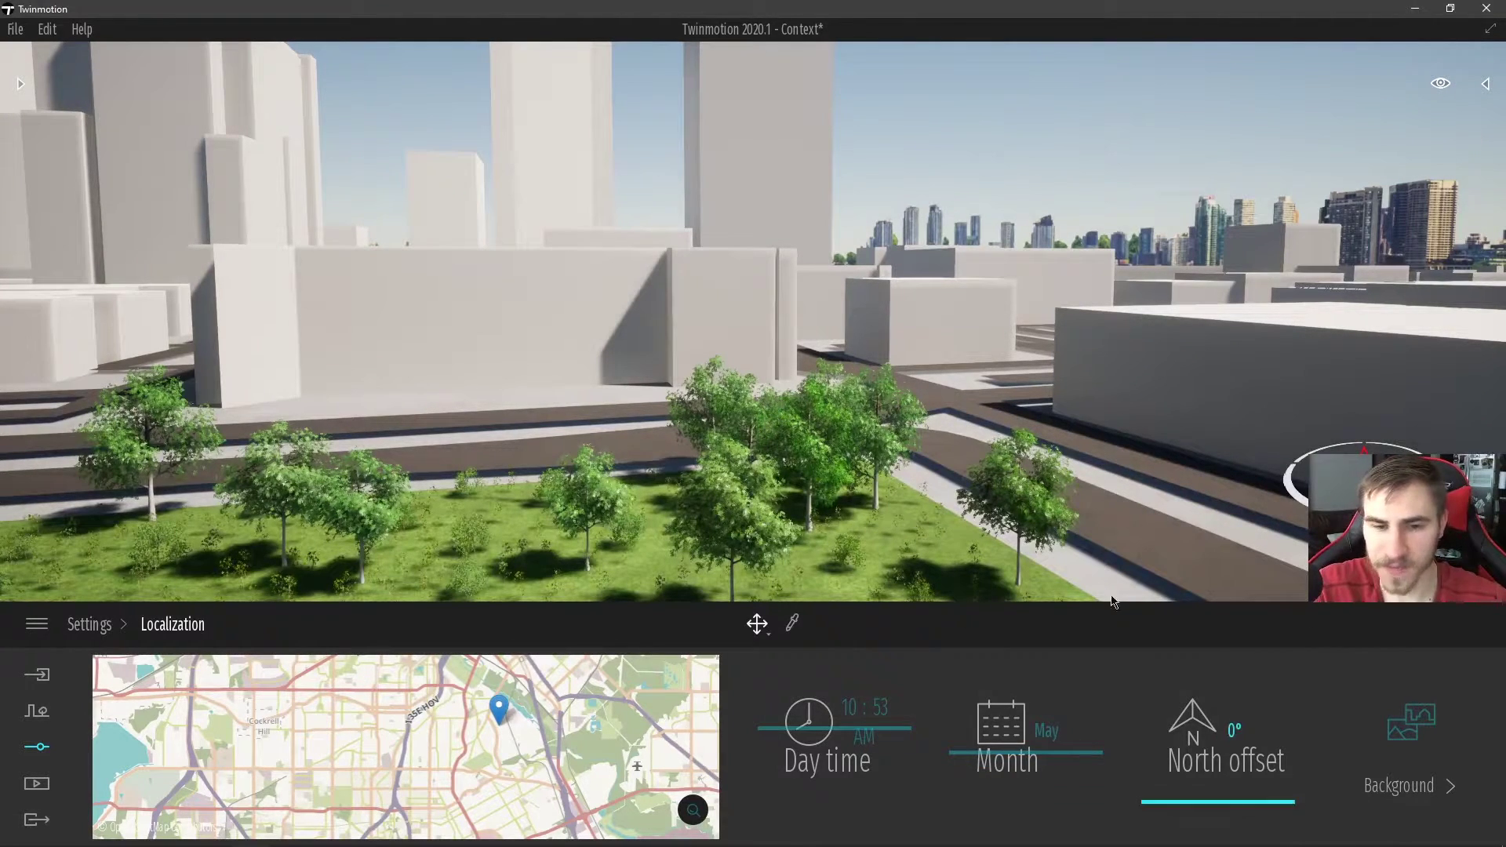
{"action": "scroll", "coordinate": [443, 730], "scroll_direction": "down", "scroll_amount": 5}
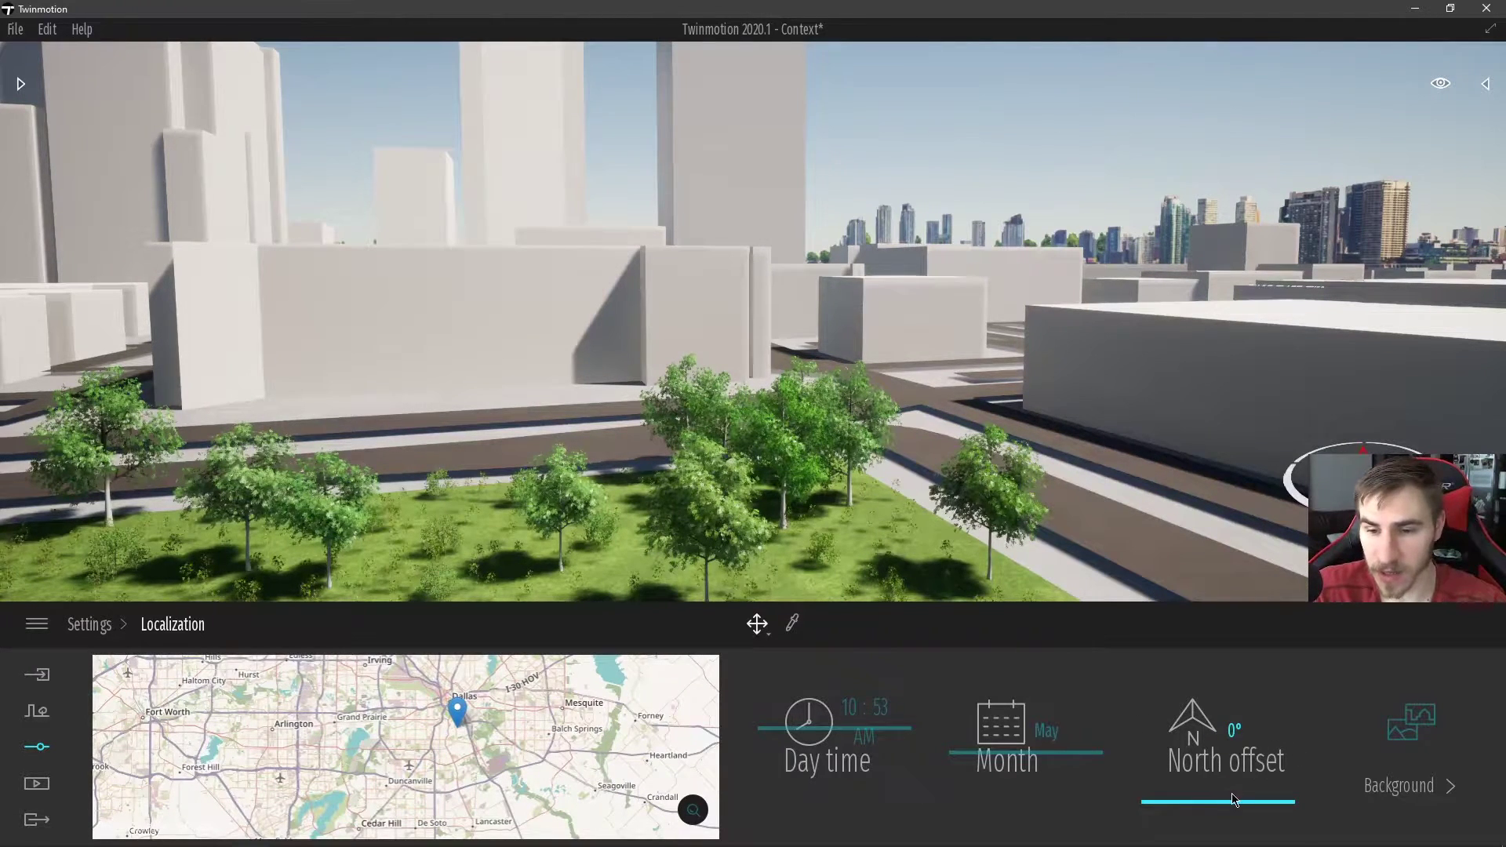
- Sweep the north offset through 61°, 126° and 30° before settling it at 0°
{"action": "left_click_drag", "start_coordinate": [1232, 800], "coordinate": [1263, 777]}
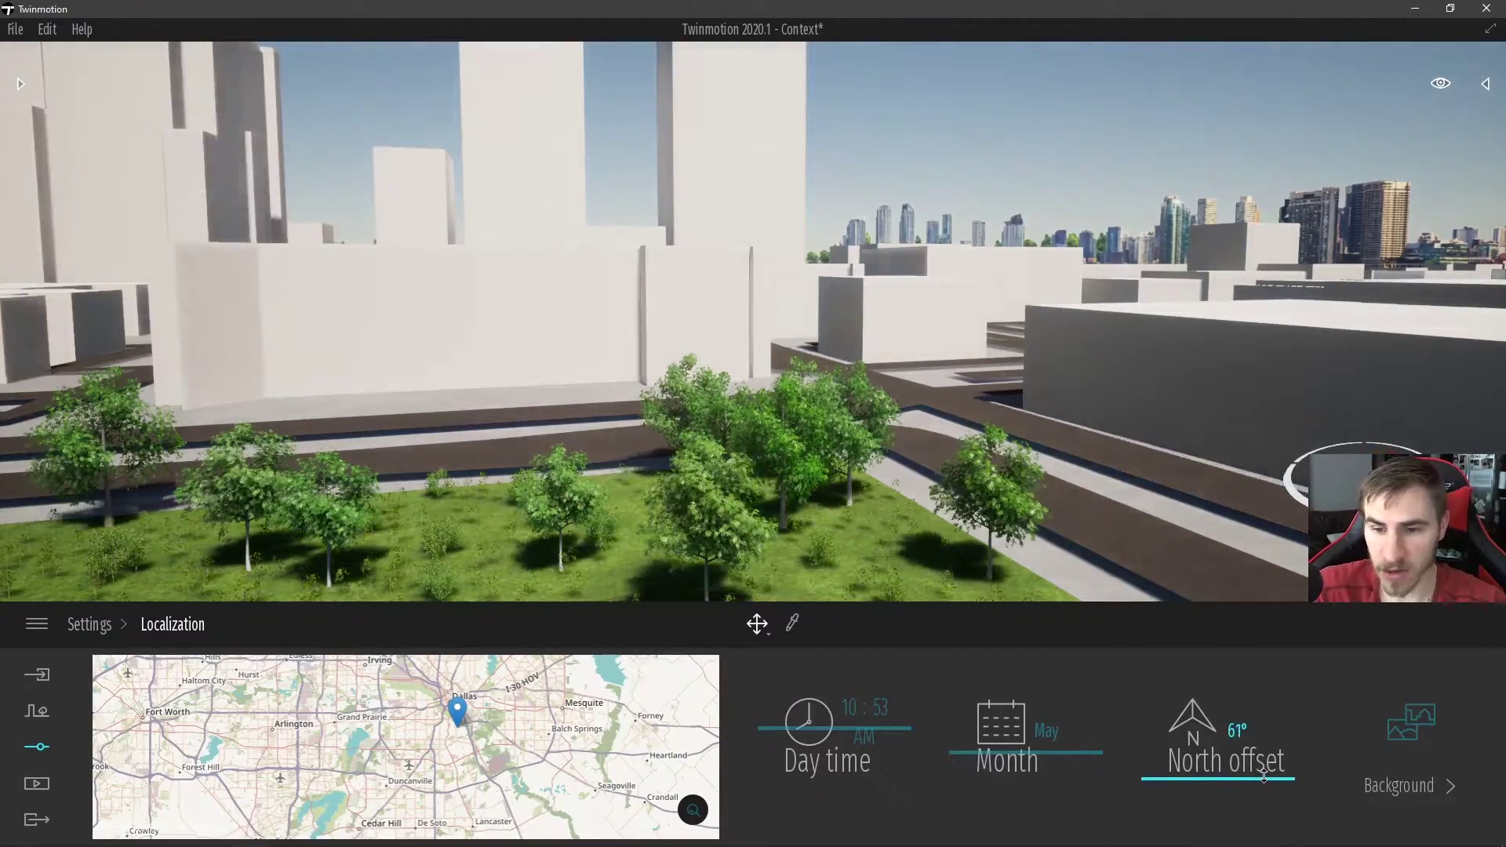
{"action": "mouse_move", "coordinate": [1262, 778]}
{"action": "left_mouse_down"}
{"action": "mouse_move", "coordinate": [1266, 800]}
{"action": "mouse_move", "coordinate": [1268, 783]}
{"action": "left_mouse_up"}
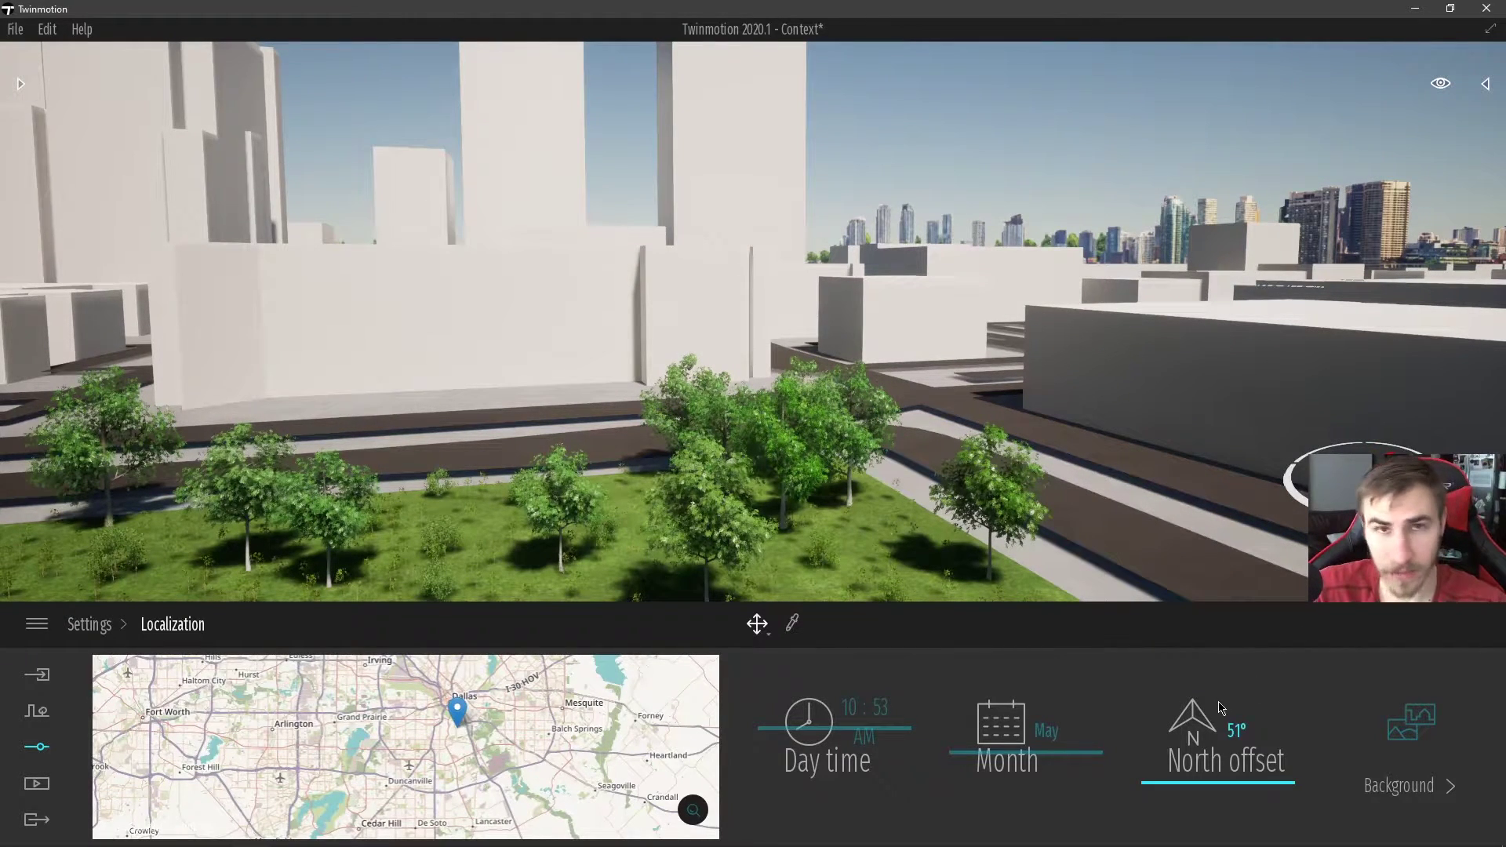
{"action": "mouse_move", "coordinate": [1220, 768]}
{"action": "left_mouse_down"}
{"action": "mouse_move", "coordinate": [1249, 749]}
{"action": "mouse_move", "coordinate": [1251, 646]}
{"action": "left_mouse_up"}
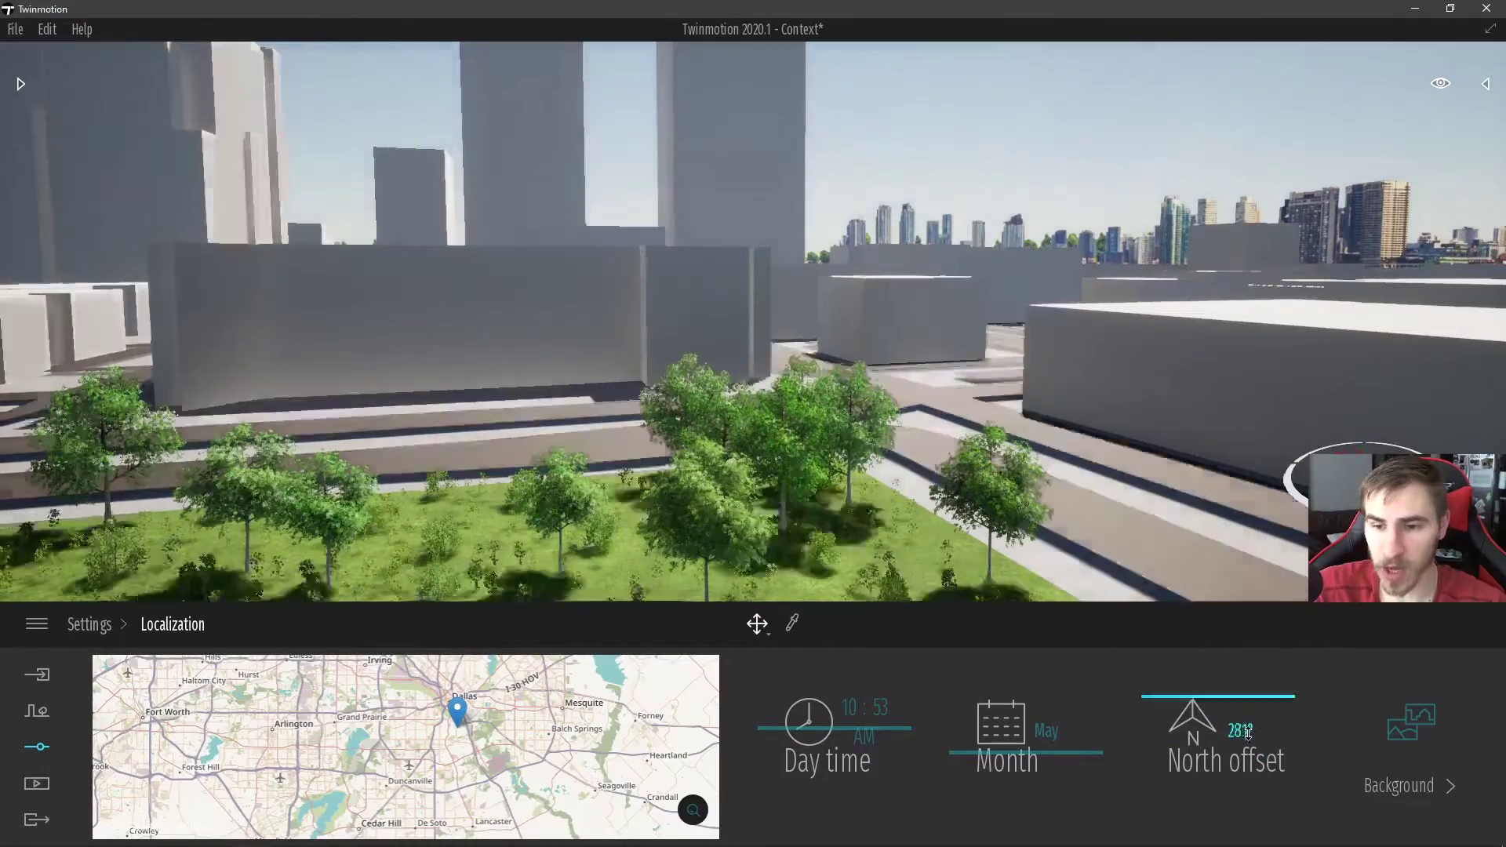
{"action": "left_click_drag", "start_coordinate": [1252, 649], "coordinate": [1248, 845]}
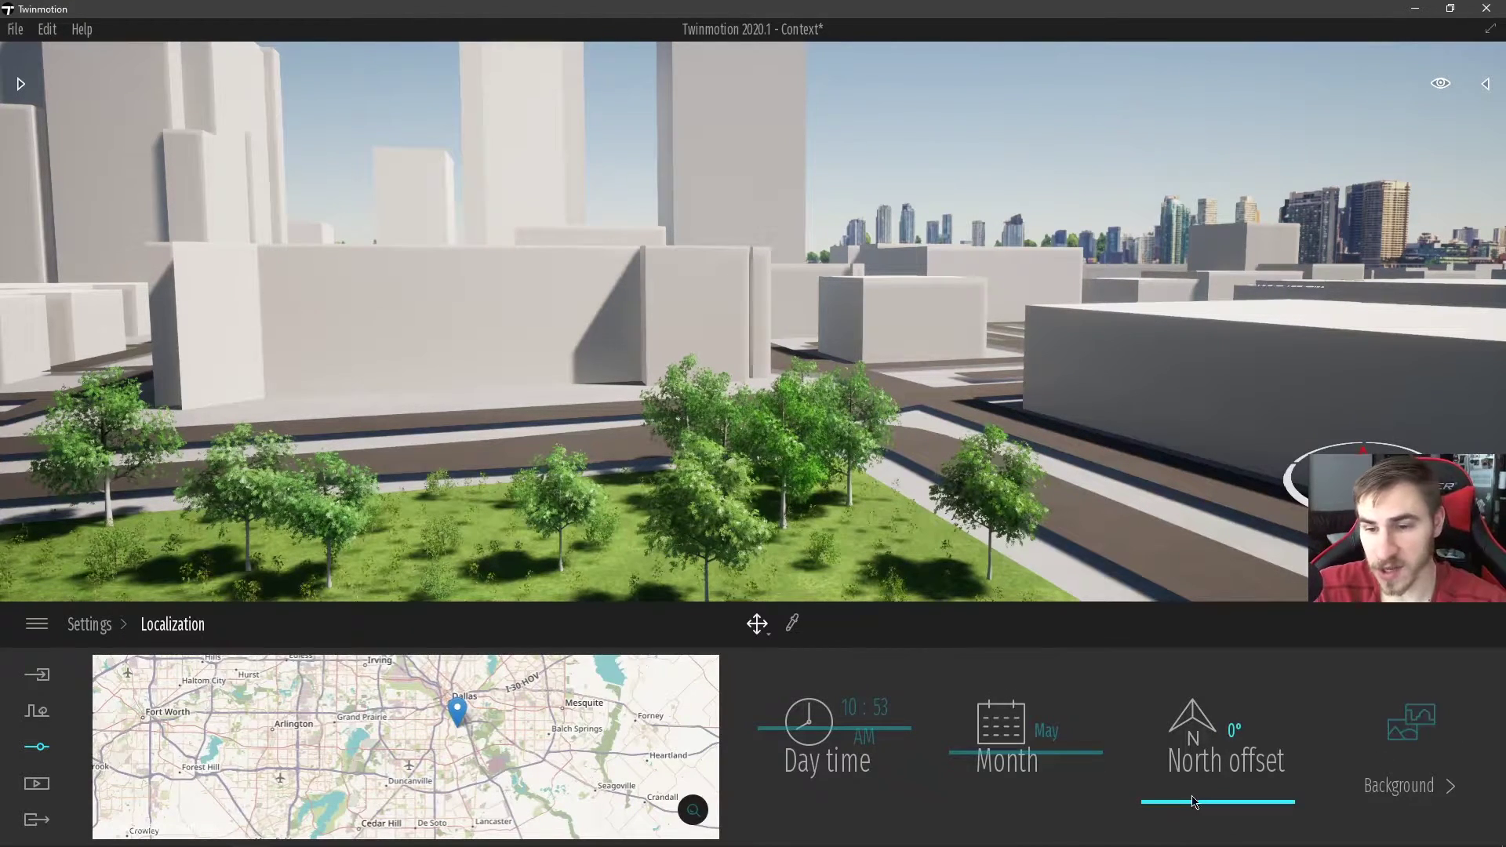
{"action": "mouse_move", "coordinate": [1189, 799]}
{"action": "left_mouse_down"}
{"action": "mouse_move", "coordinate": [1219, 782]}
{"action": "mouse_move", "coordinate": [1206, 745]}
{"action": "left_mouse_up"}
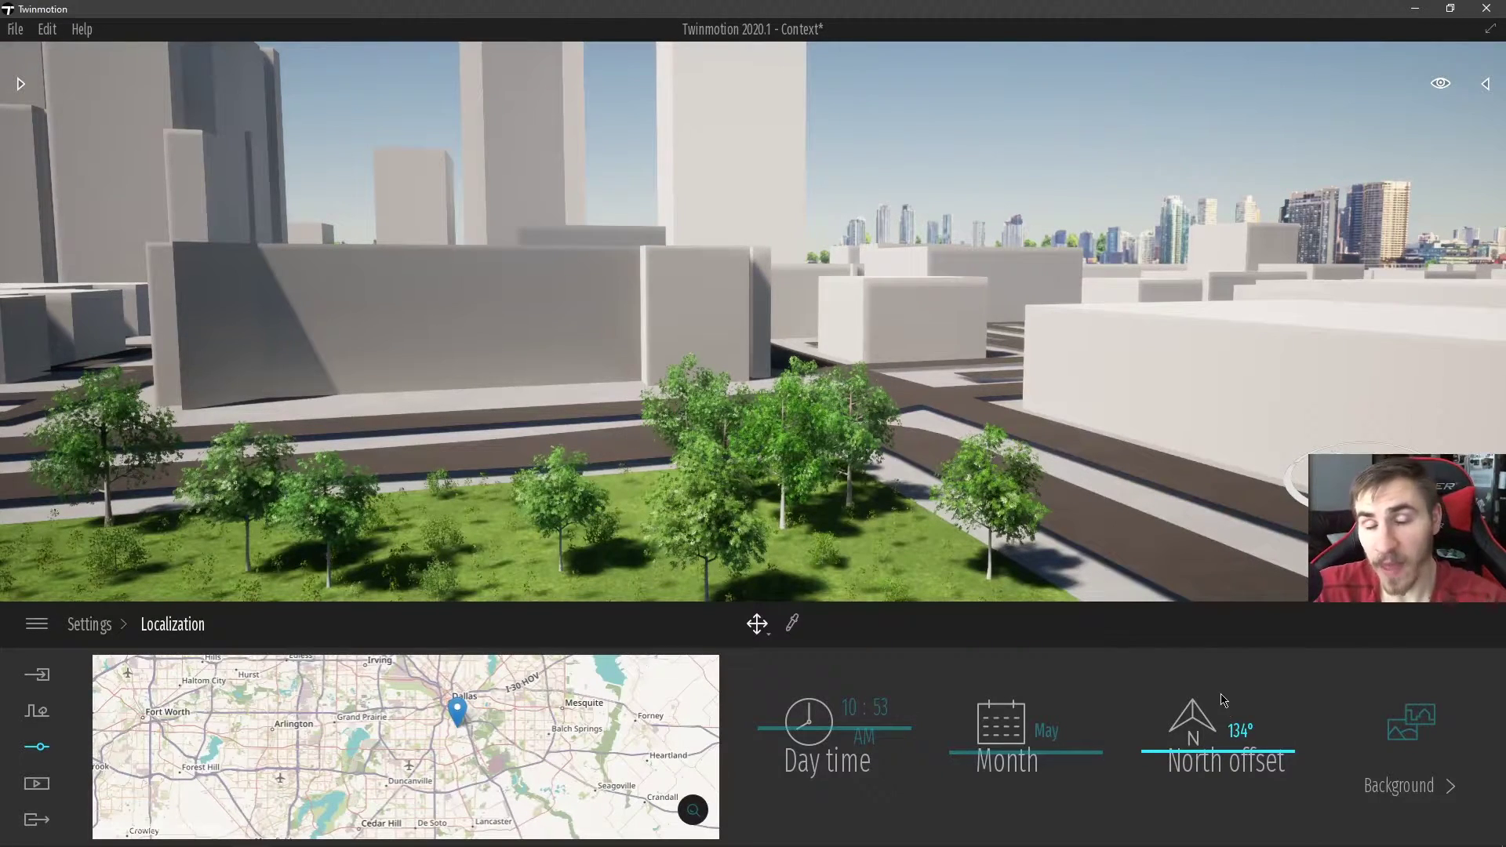
{"action": "left_click_drag", "start_coordinate": [1206, 744], "coordinate": [1094, 743]}
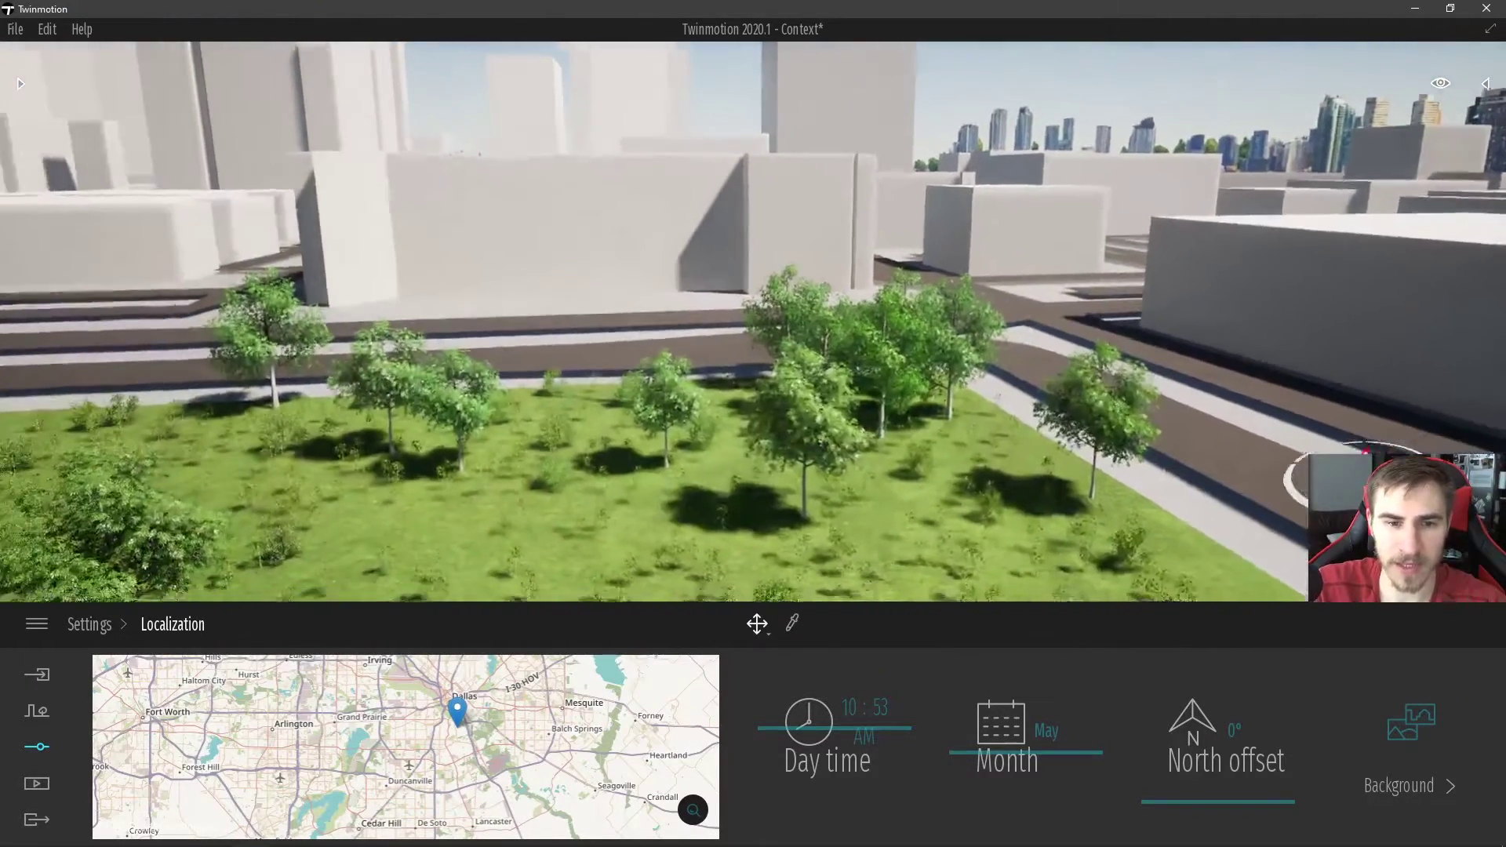
{"action": "left_click_drag", "start_coordinate": [901, 400], "coordinate": [900, 415]}
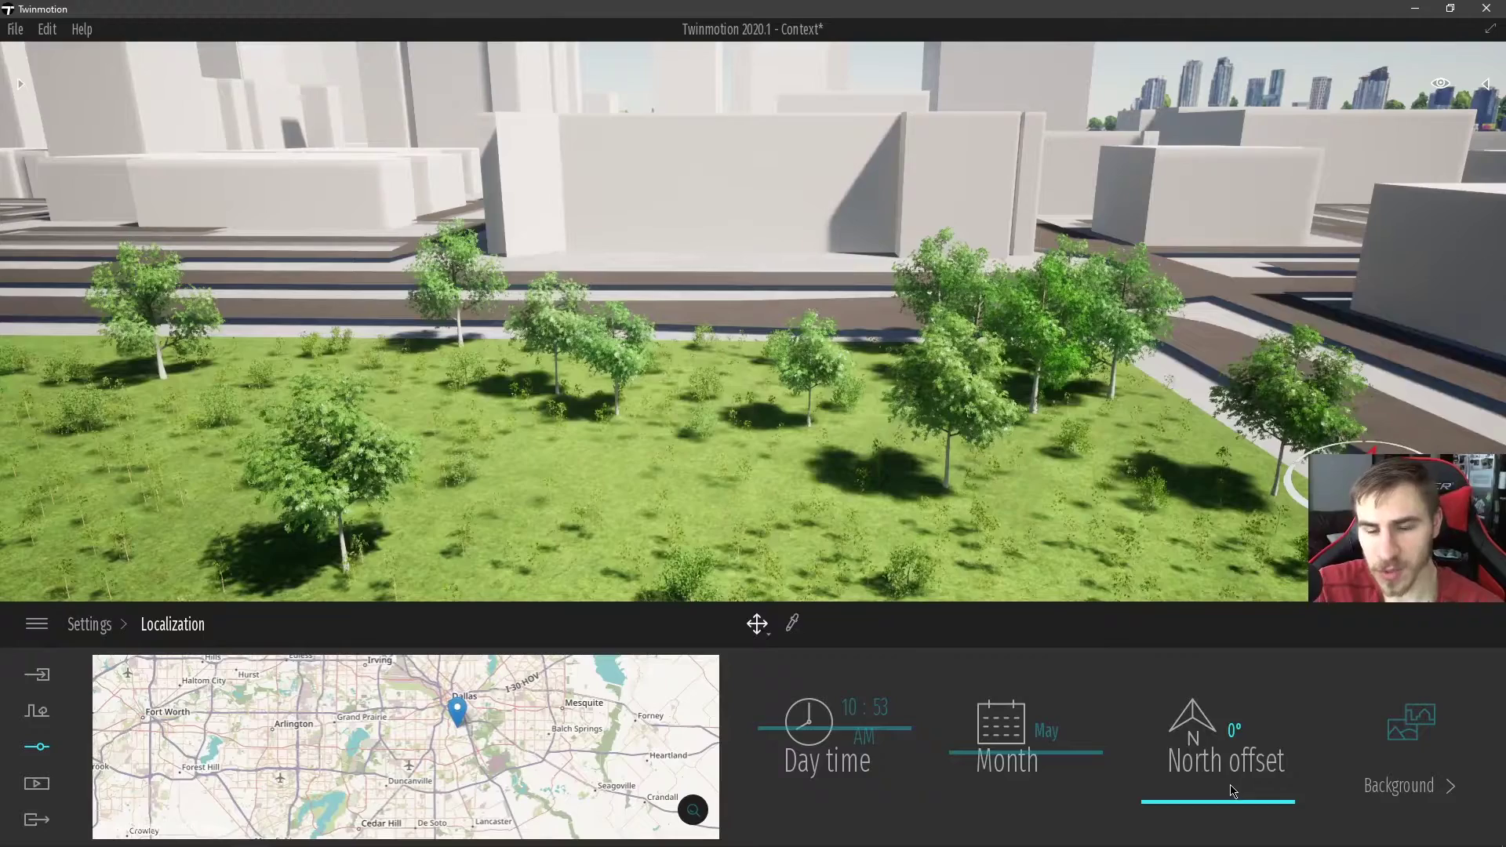
{"action": "scroll", "coordinate": [1103, 294], "scroll_direction": "down", "scroll_amount": 3}
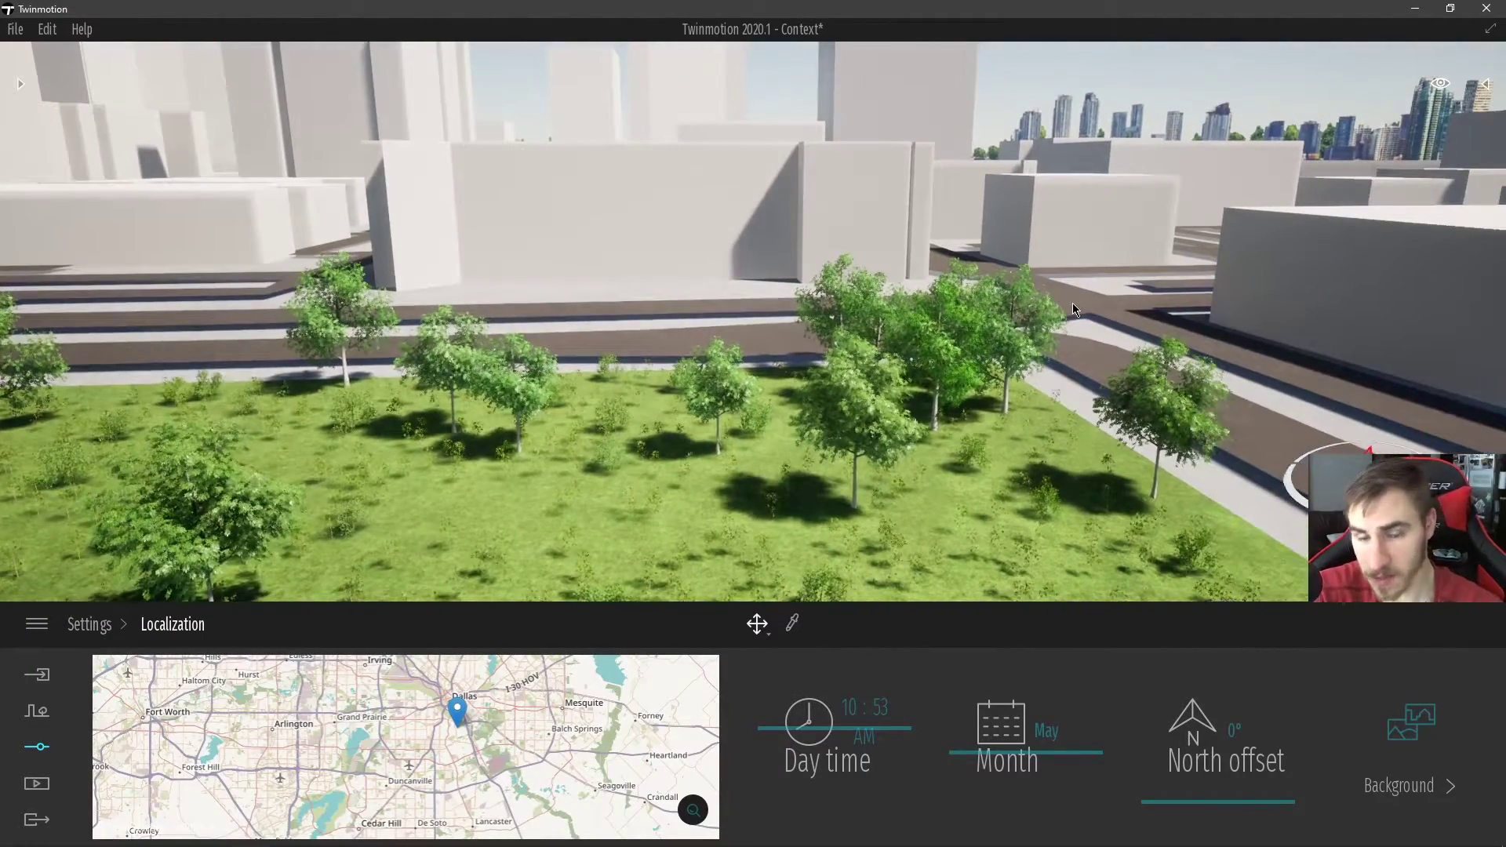
- Adjust the north offset angle on the localization map, leaving the City background at 0° rotation
{"action": "mouse_move", "coordinate": [1236, 793]}
{"action": "left_mouse_down"}
{"action": "mouse_move", "coordinate": [1270, 763]}
{"action": "mouse_move", "coordinate": [1254, 821]}
{"action": "left_mouse_up"}
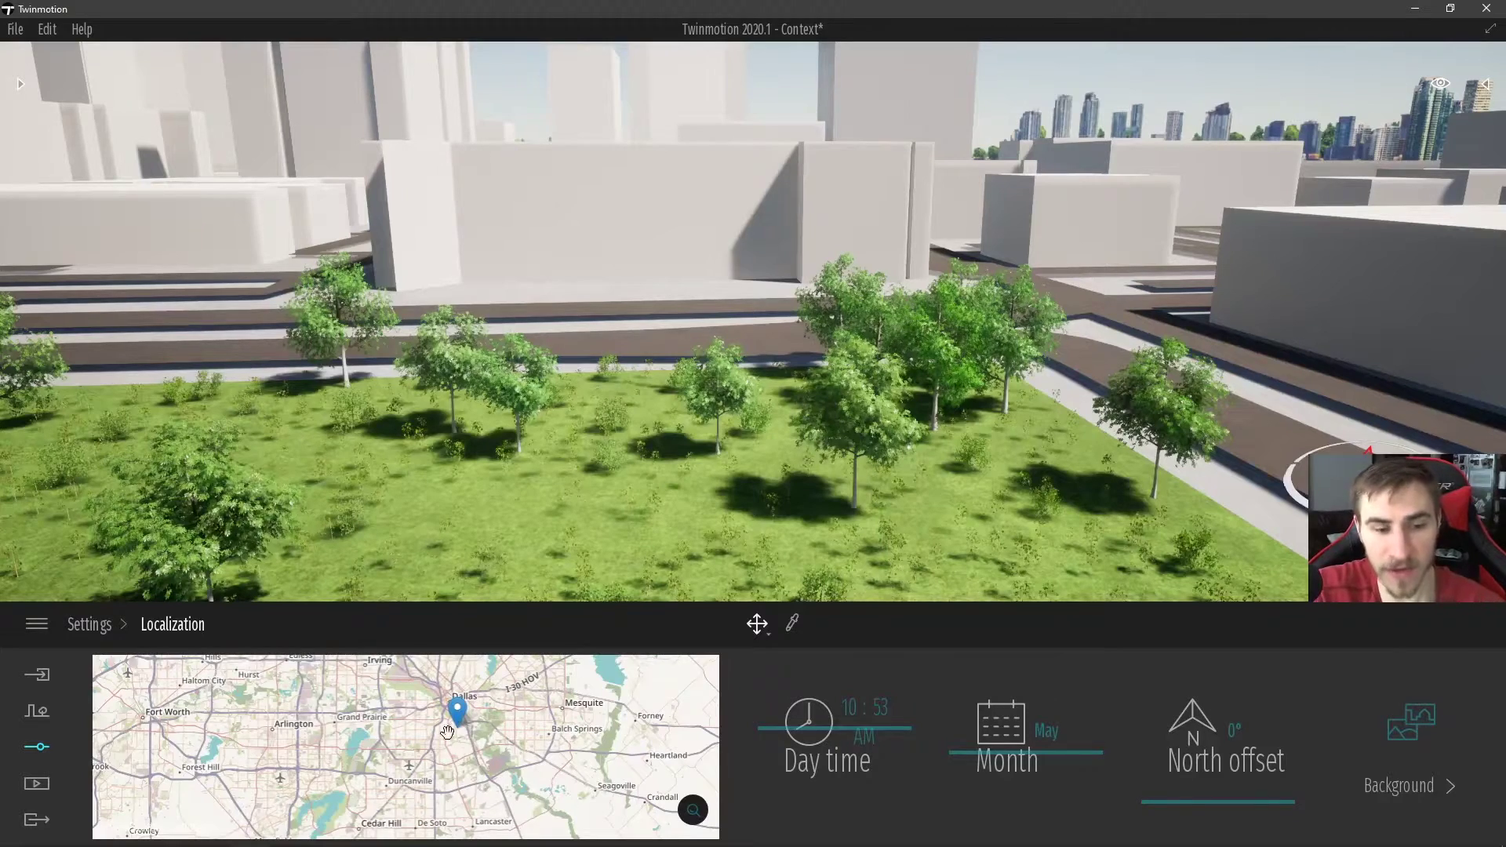
{"action": "scroll", "coordinate": [472, 703], "scroll_direction": "down", "scroll_amount": 1}
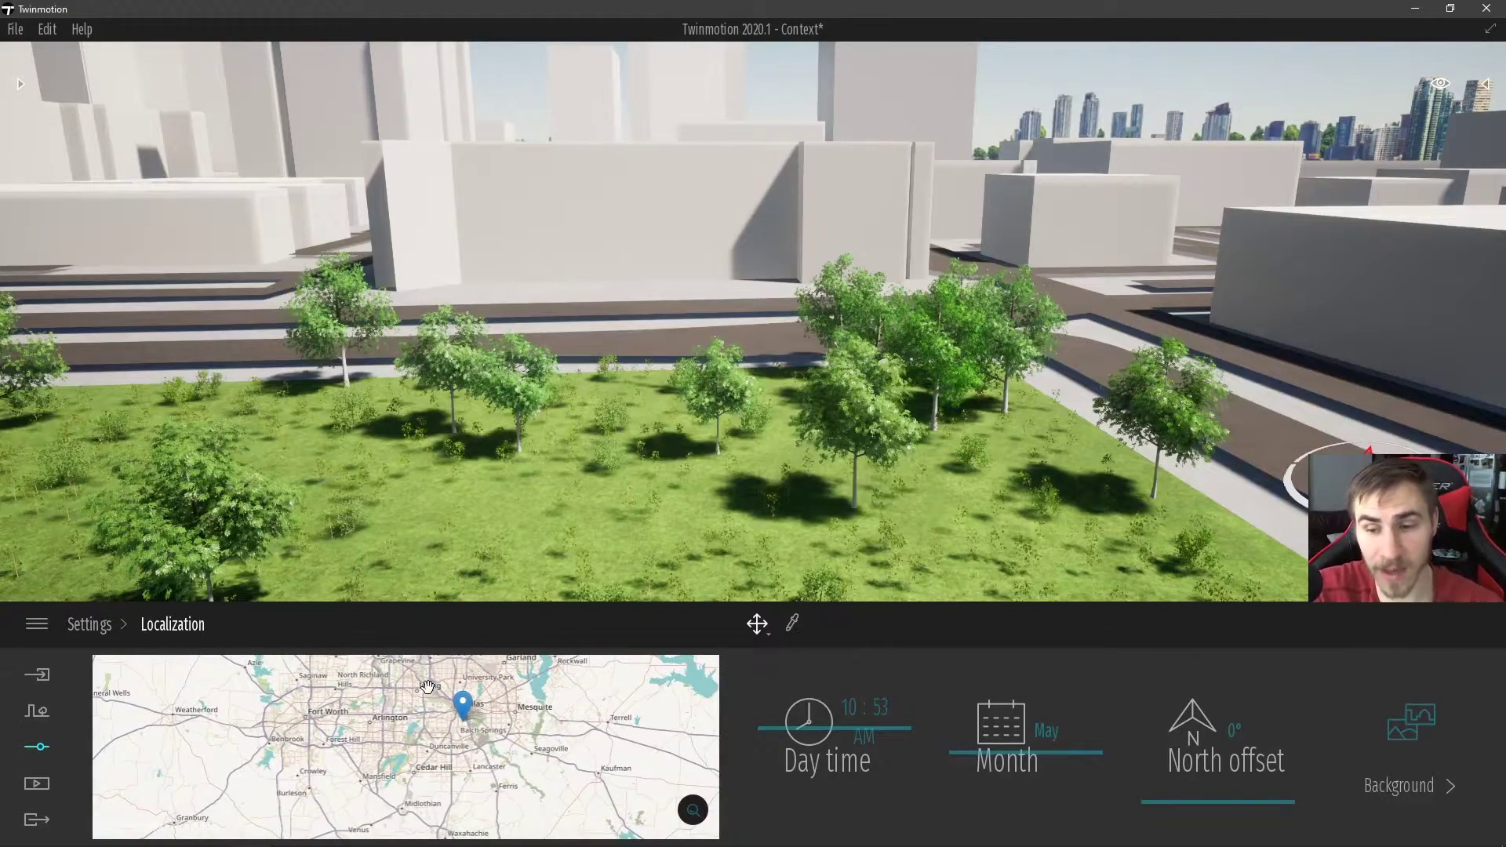
{"action": "scroll", "coordinate": [536, 262], "scroll_direction": "down", "scroll_amount": 2}
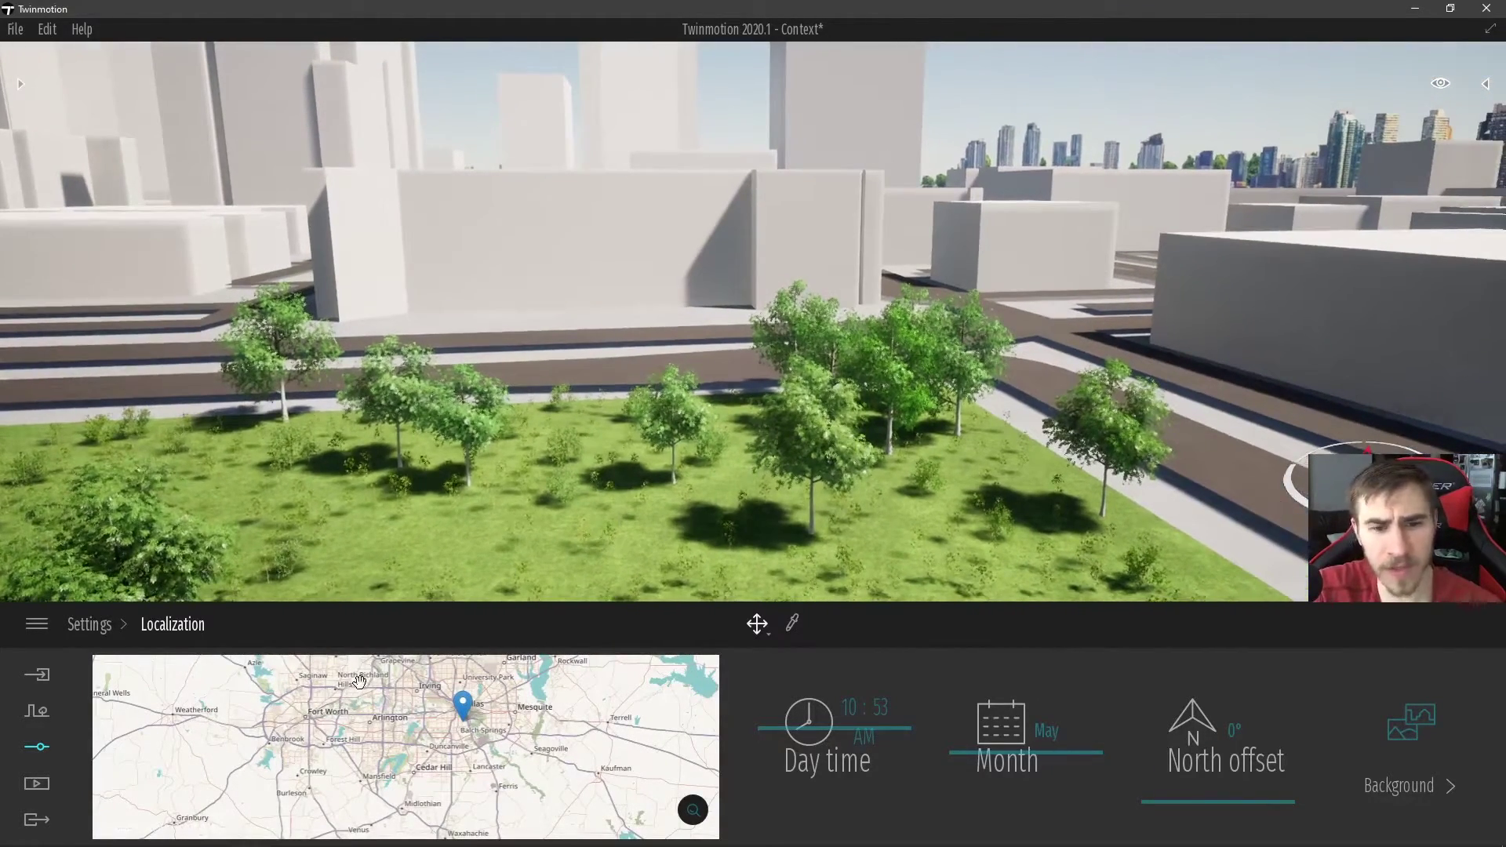
{"action": "left_click", "coordinate": [1417, 763]}
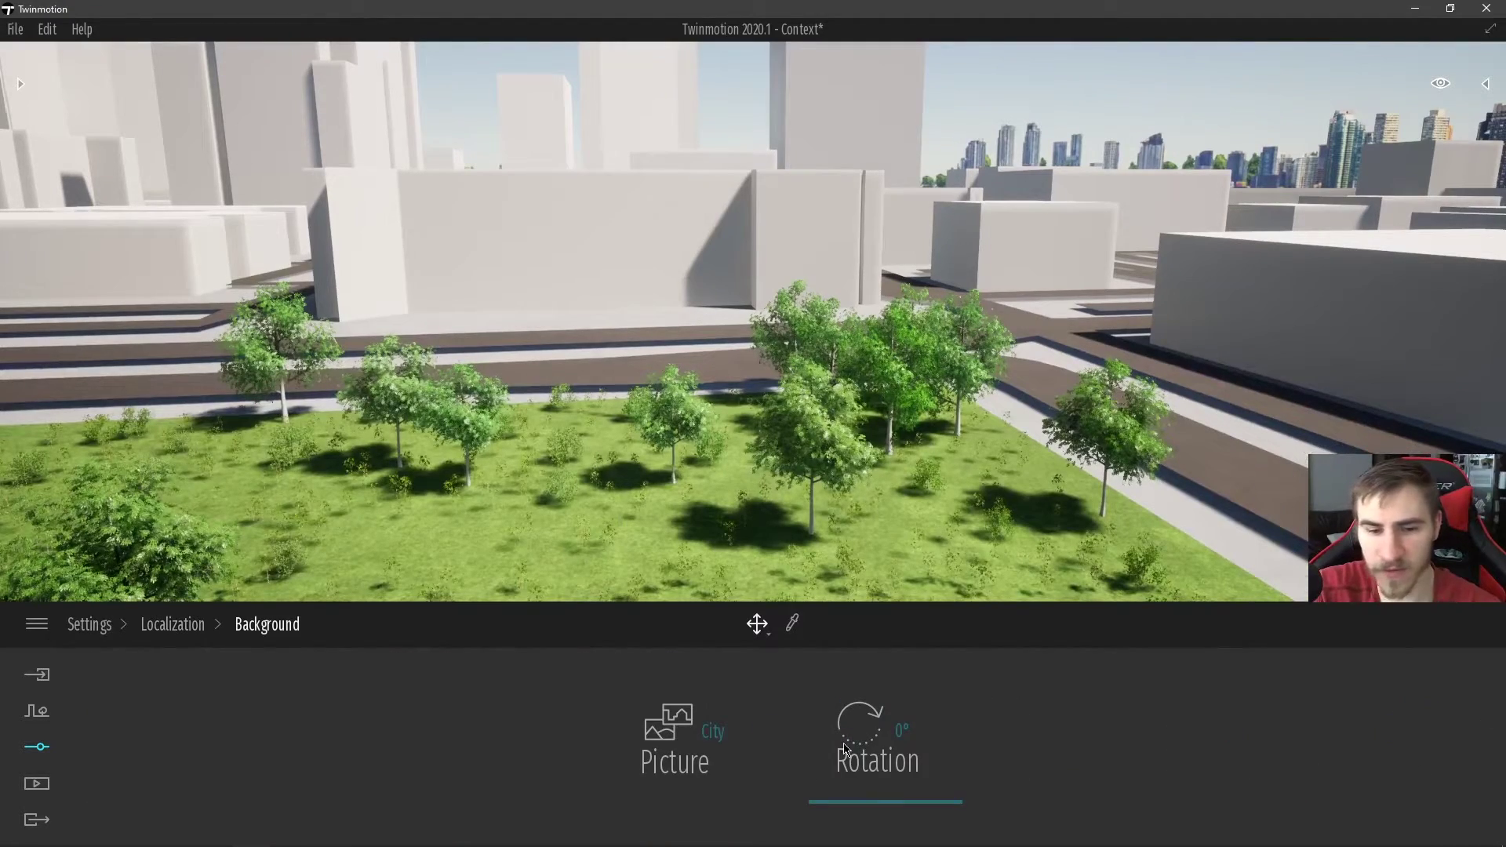
{"action": "left_click_drag", "start_coordinate": [906, 543], "coordinate": [942, 472]}
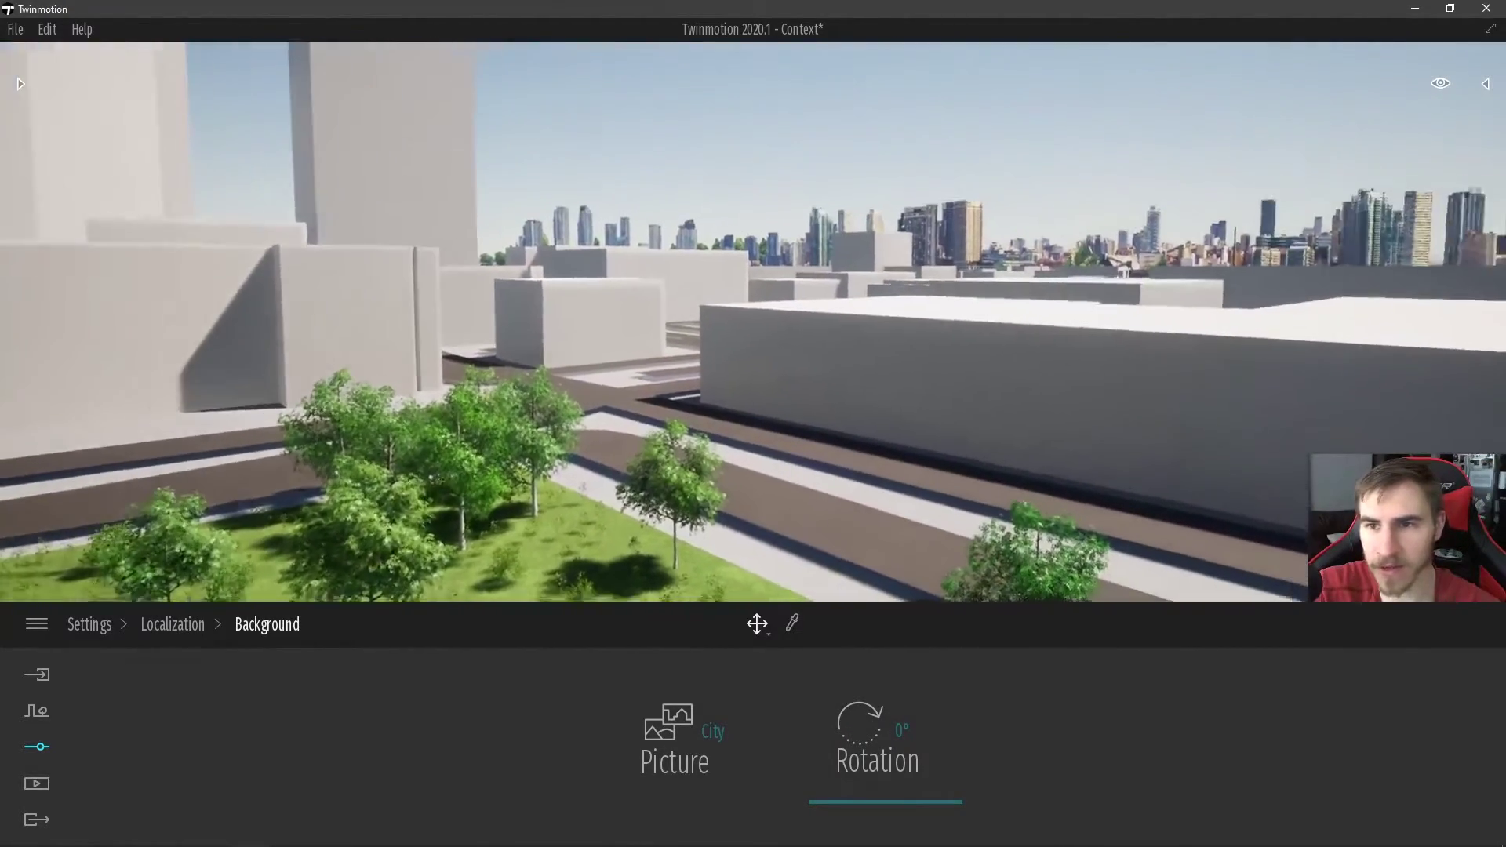
{"action": "key", "text": "Right"}
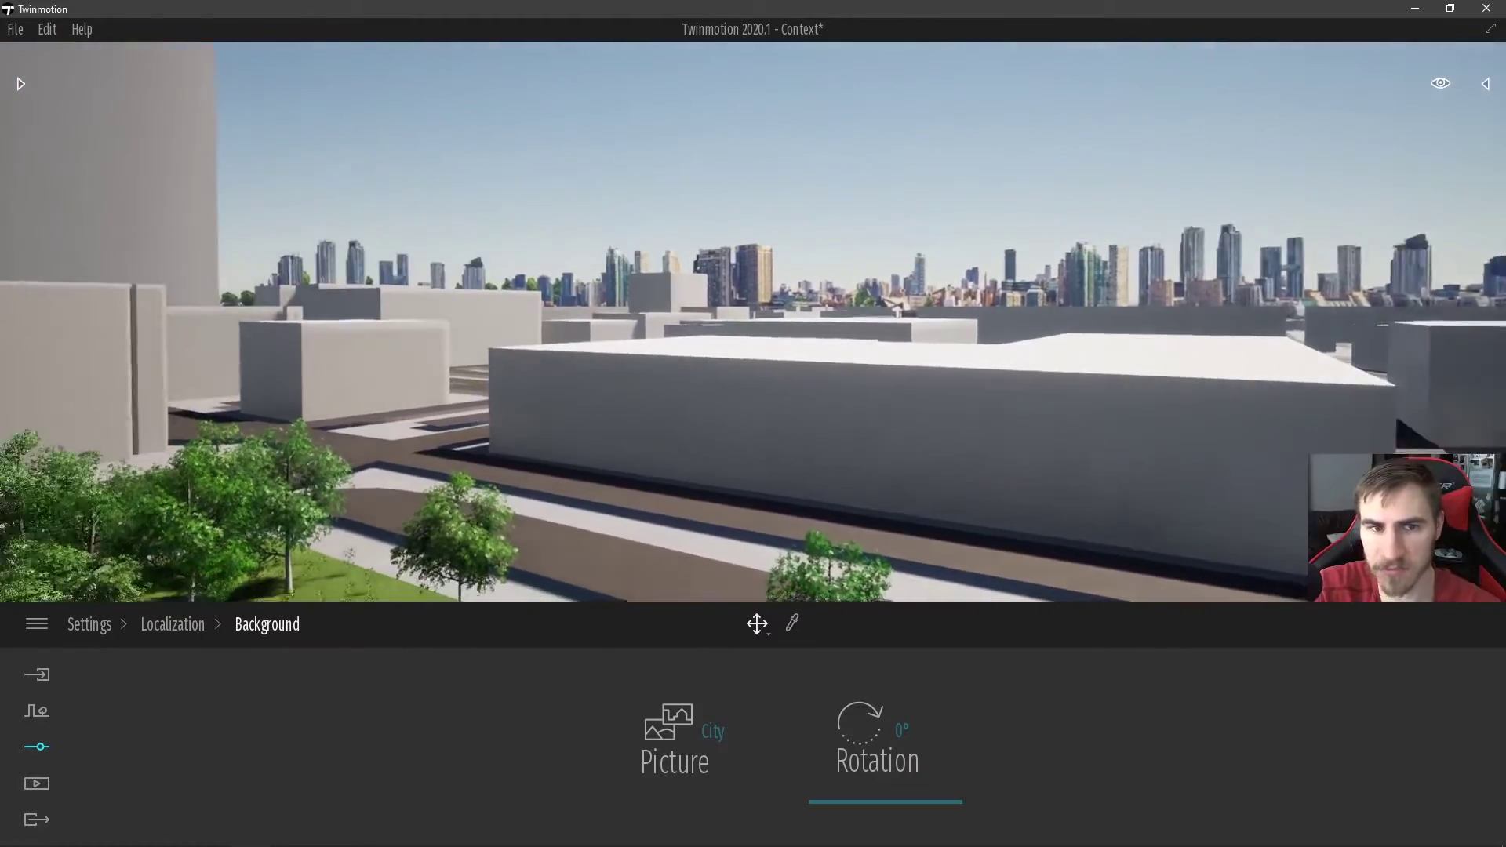
{"action": "key", "text": "Left"}
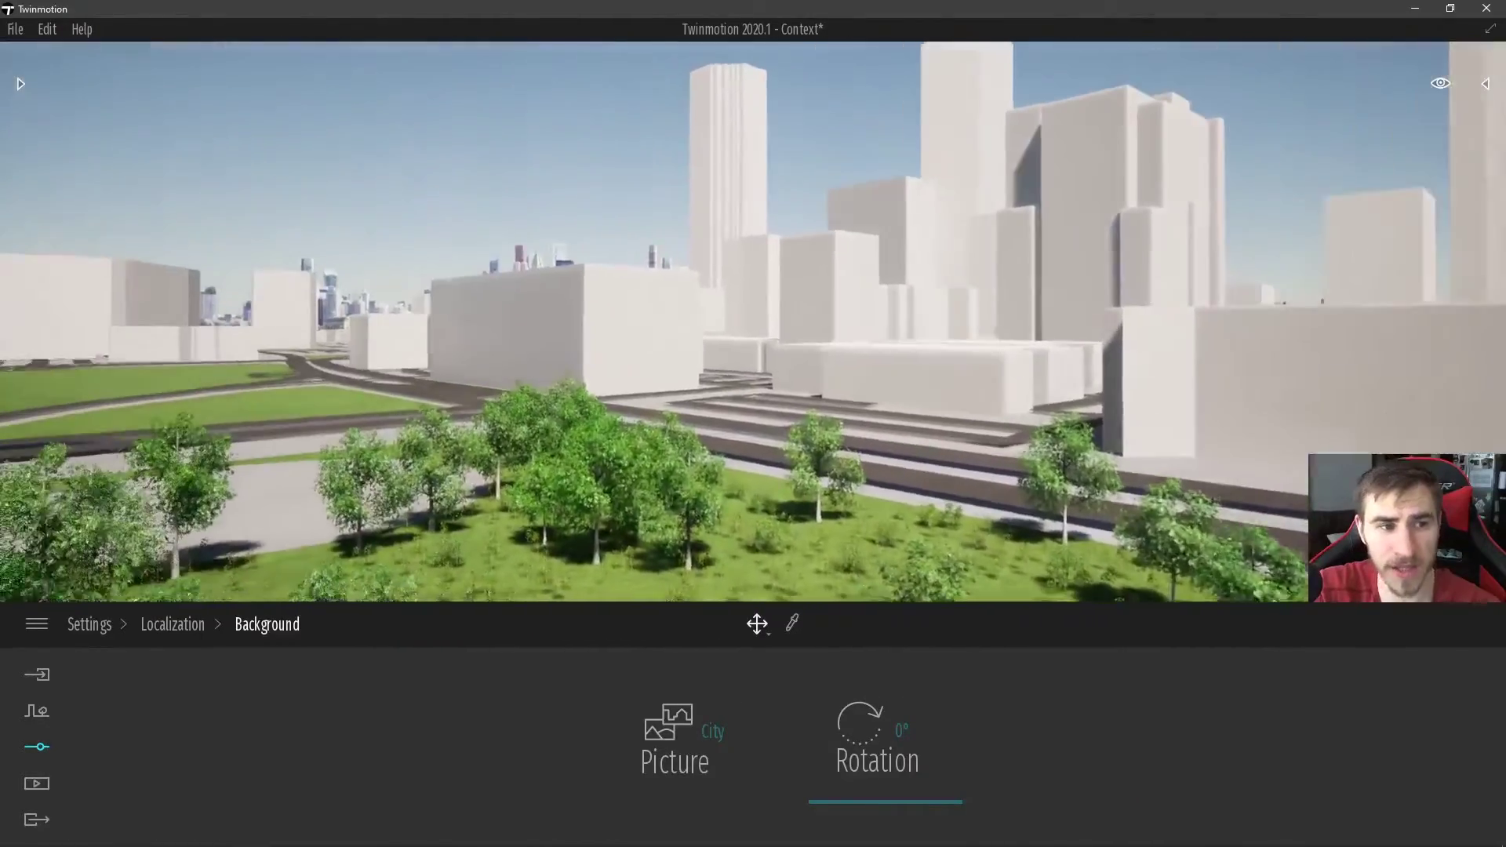
{"action": "key", "text": "Left"}
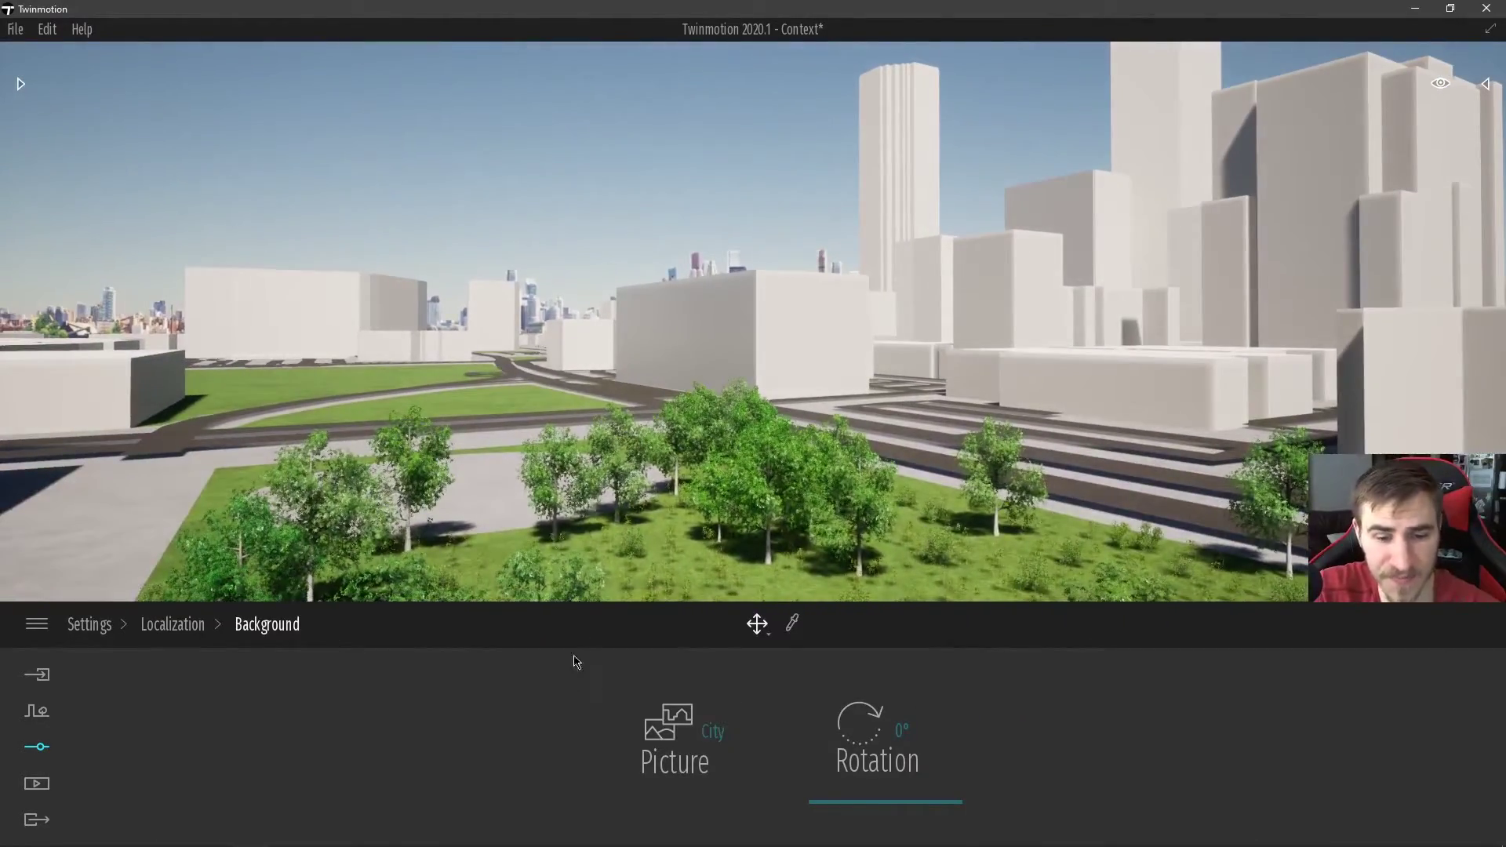
{"action": "left_click", "coordinate": [661, 742]}
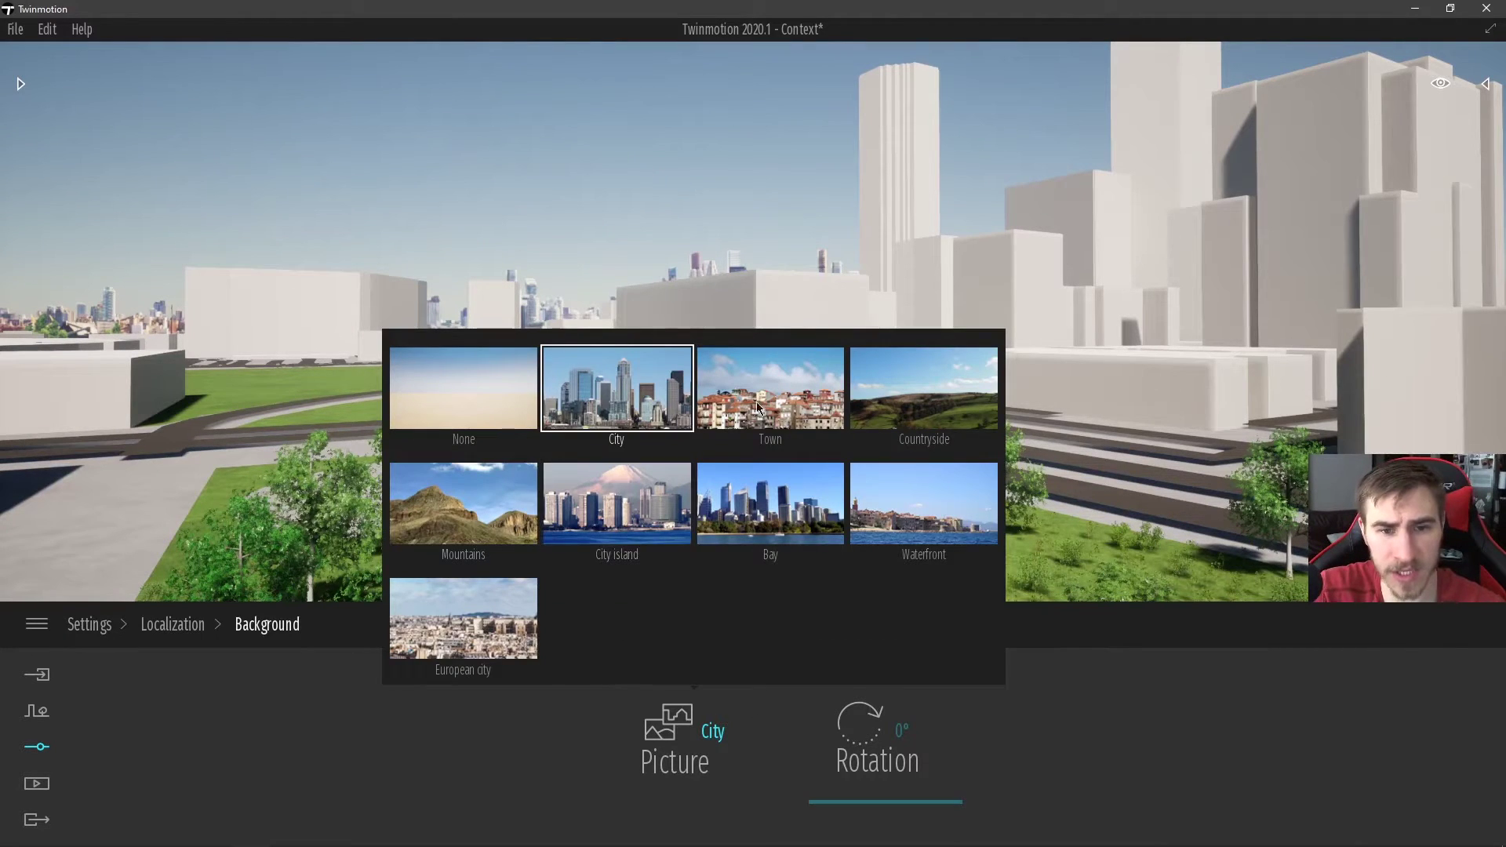
{"action": "left_click", "coordinate": [946, 400]}
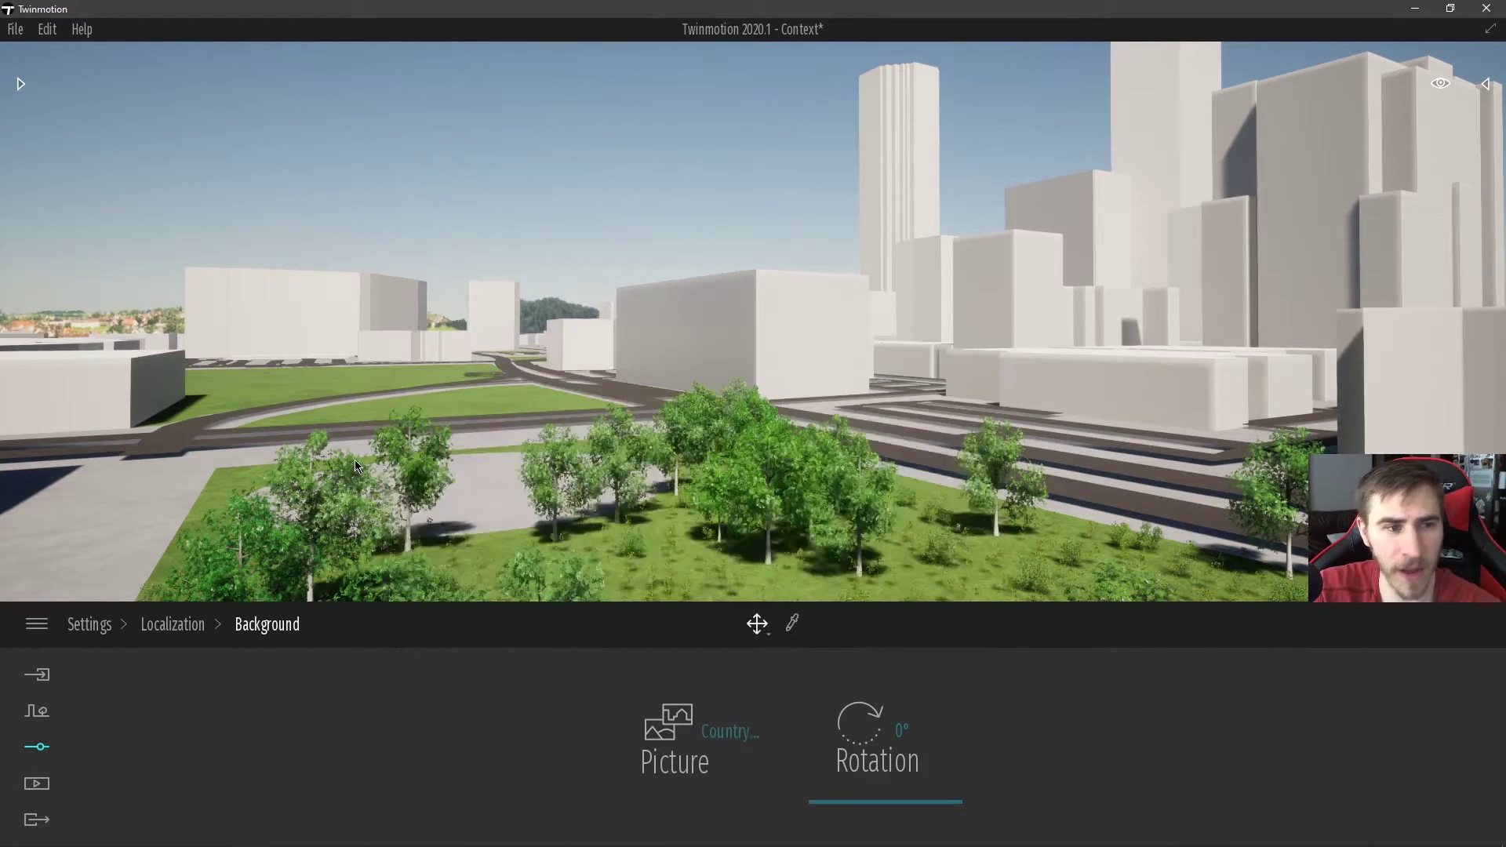
{"action": "key", "text": "Left"}
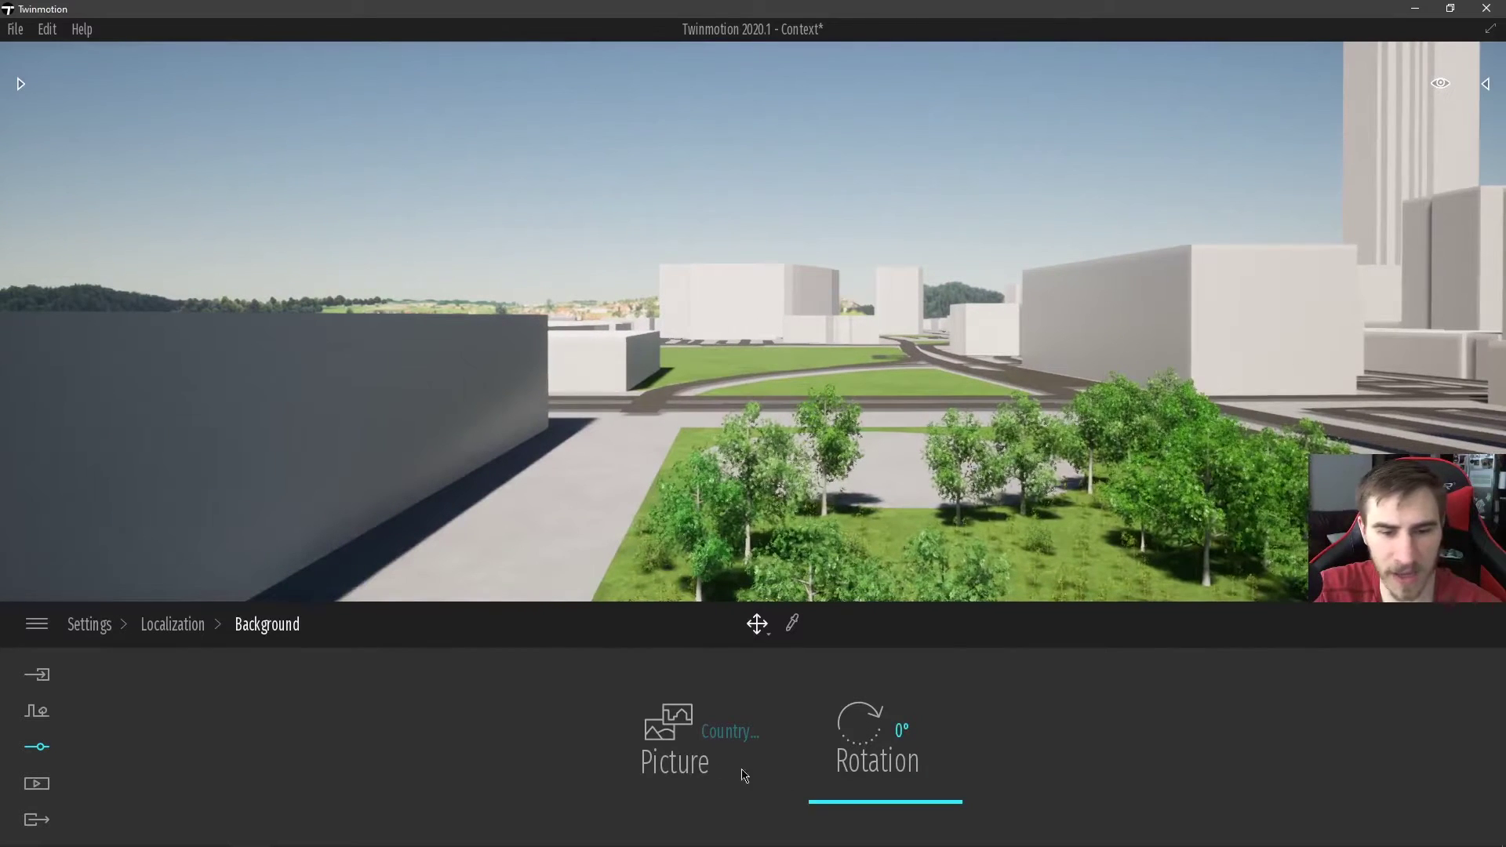
{"action": "left_click", "coordinate": [656, 713]}
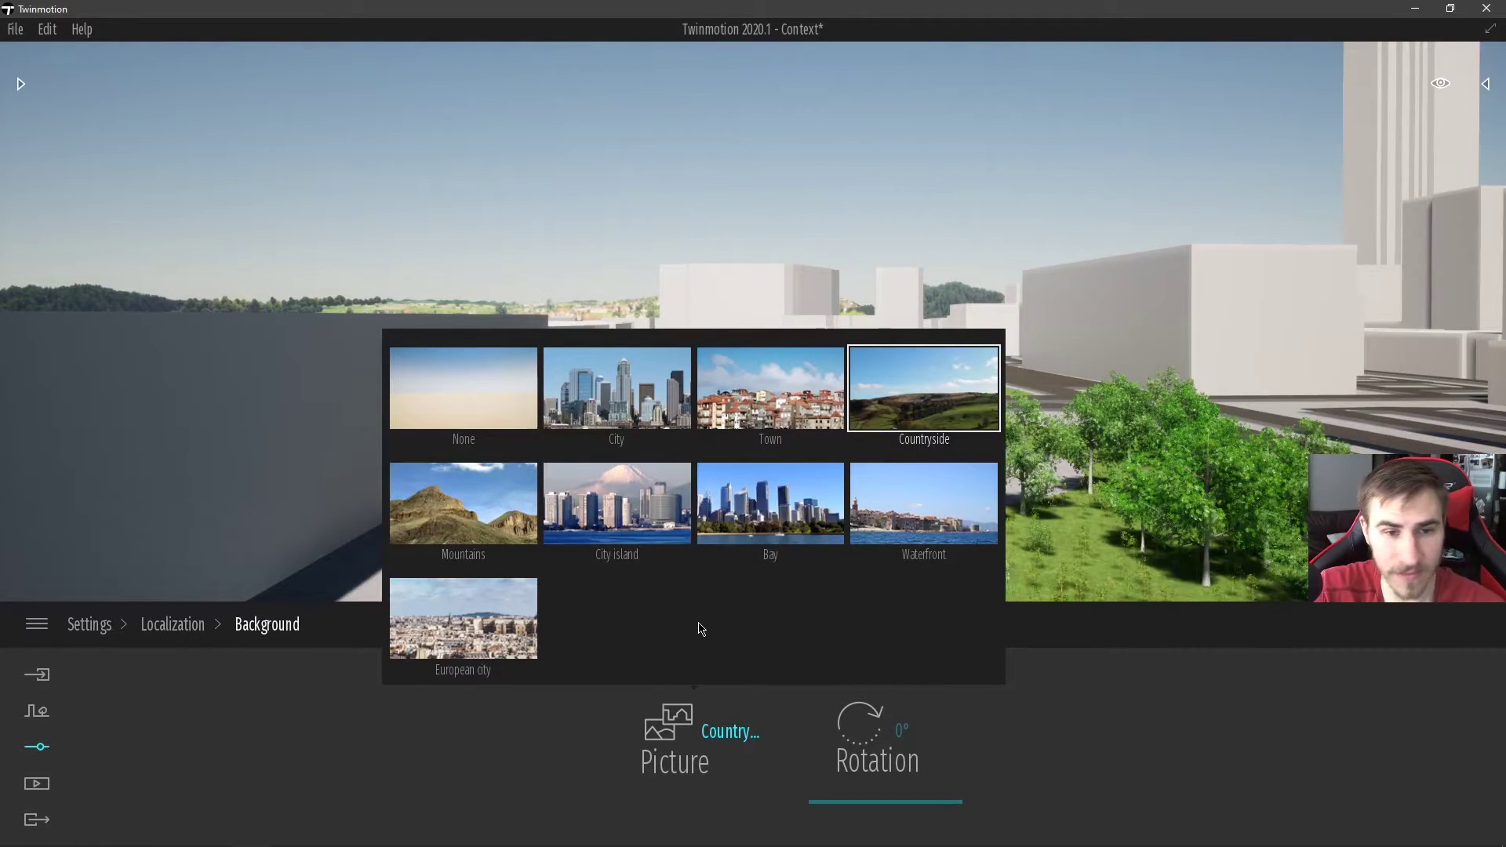
{"action": "left_click", "coordinate": [628, 416]}
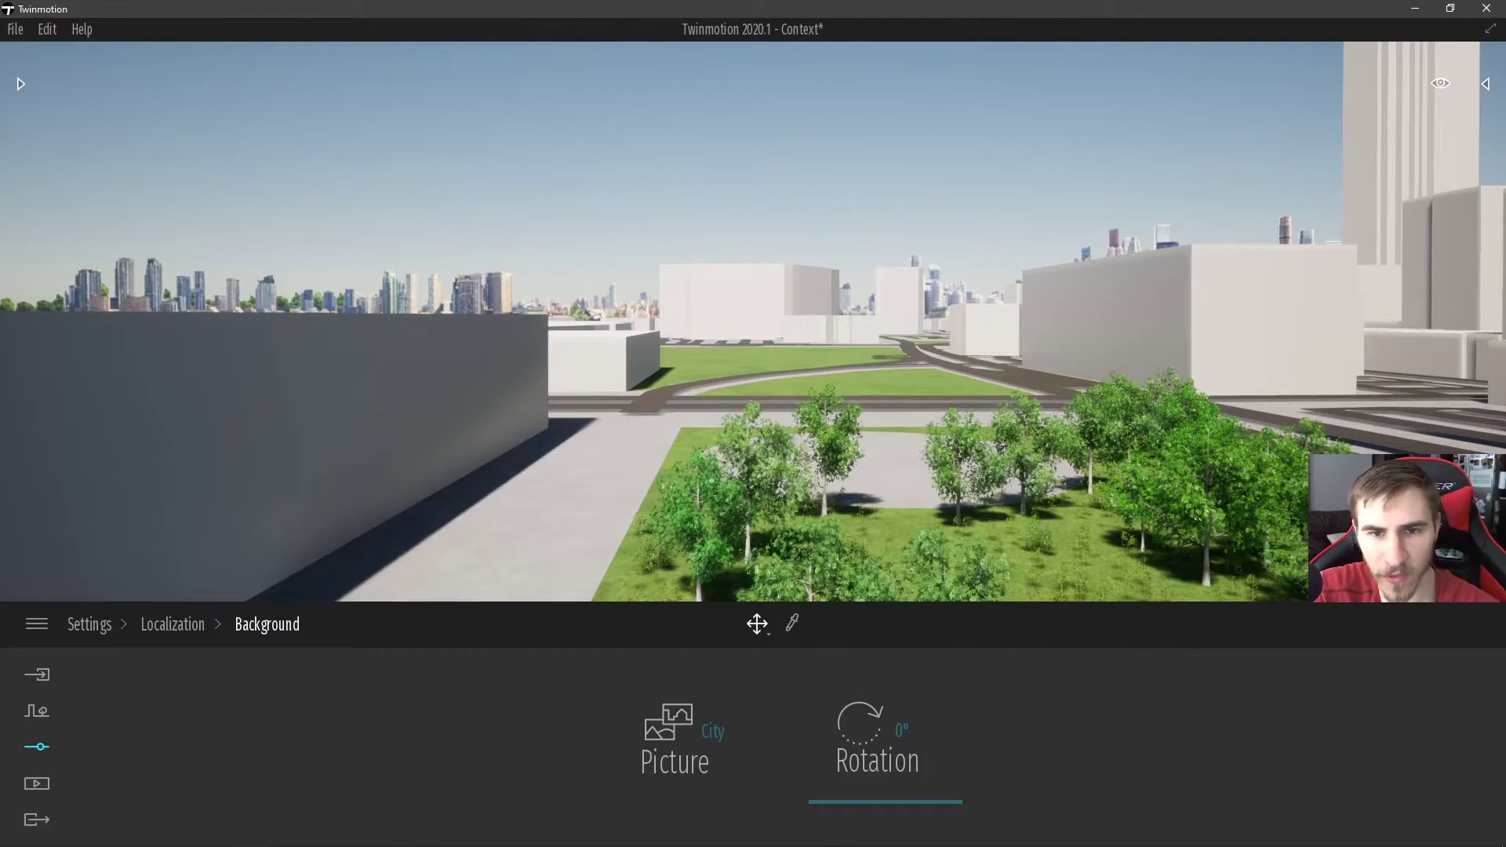
{"action": "left_click_drag", "start_coordinate": [707, 470], "coordinate": [989, 722]}
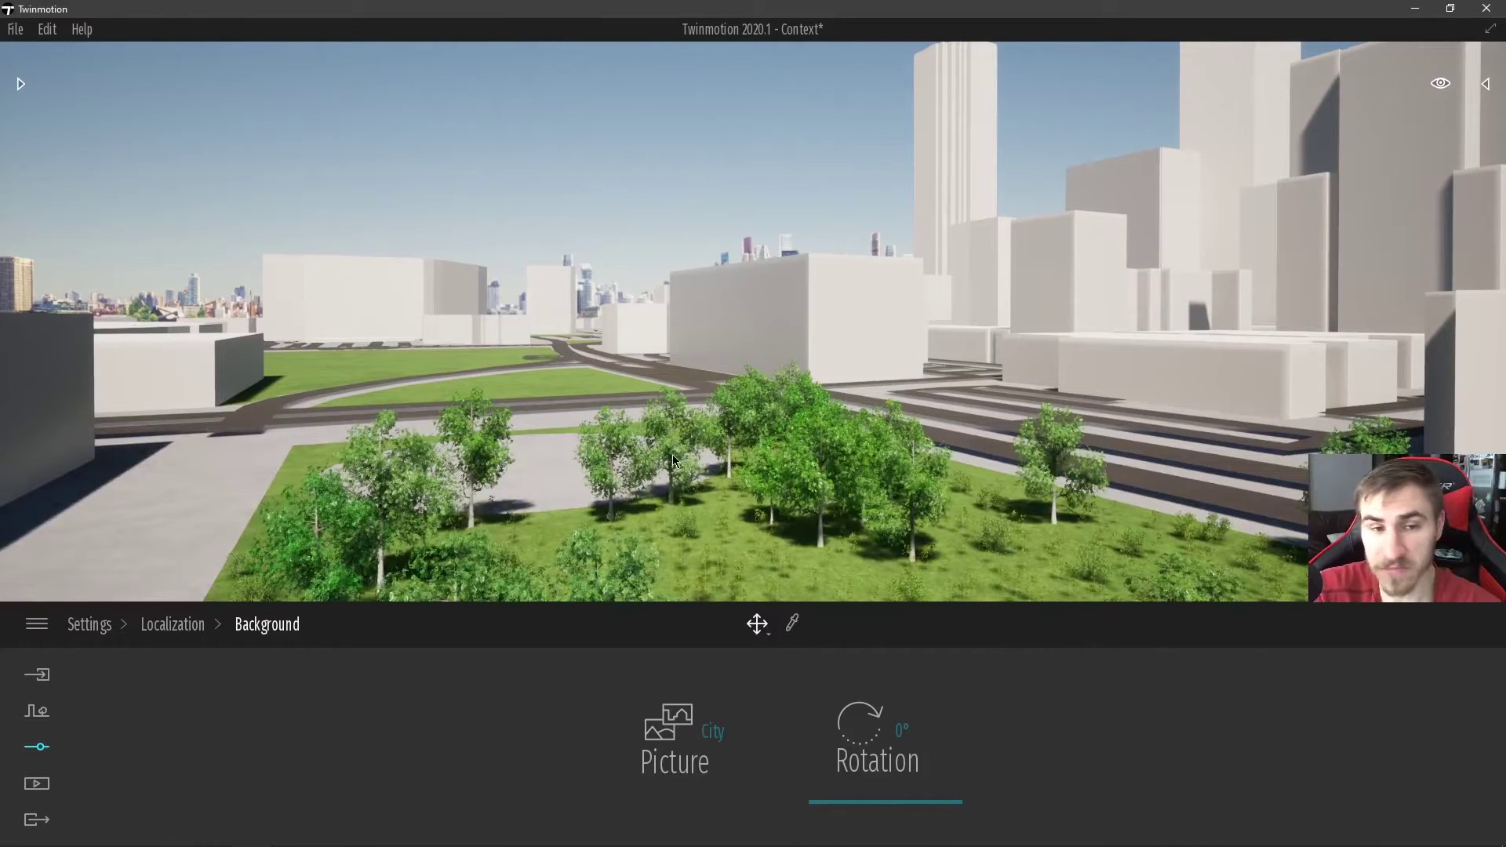
{"action": "left_click_drag", "start_coordinate": [672, 454], "coordinate": [544, 287]}
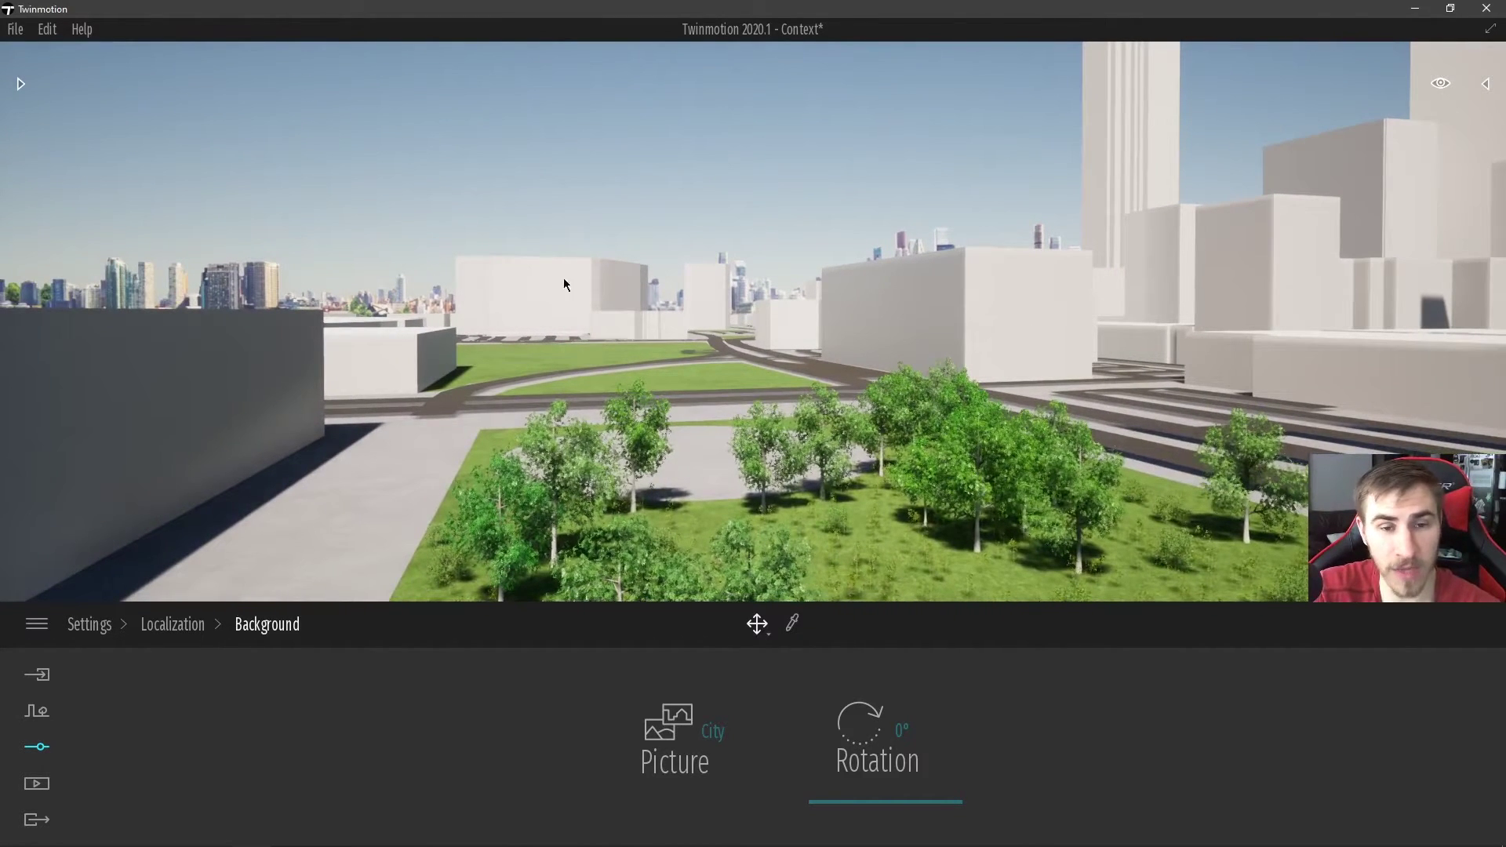
{"action": "left_click_drag", "start_coordinate": [892, 802], "coordinate": [908, 808]}
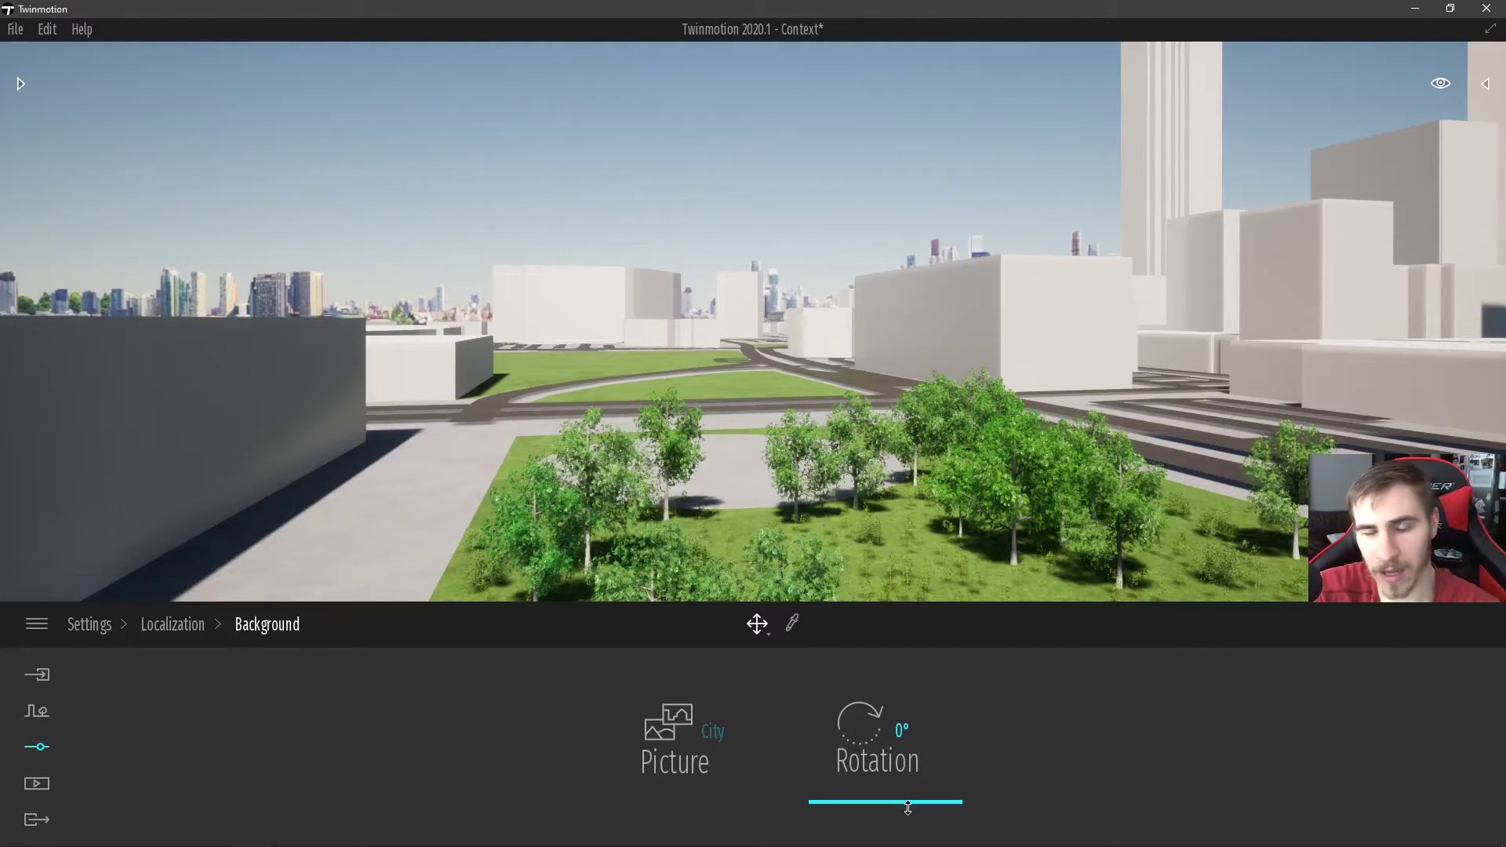
- Drop the camera to walking height by the park and rotate the City background to about 128°
{"action": "right_click_drag", "start_coordinate": [784, 577], "coordinate": [778, 447]}
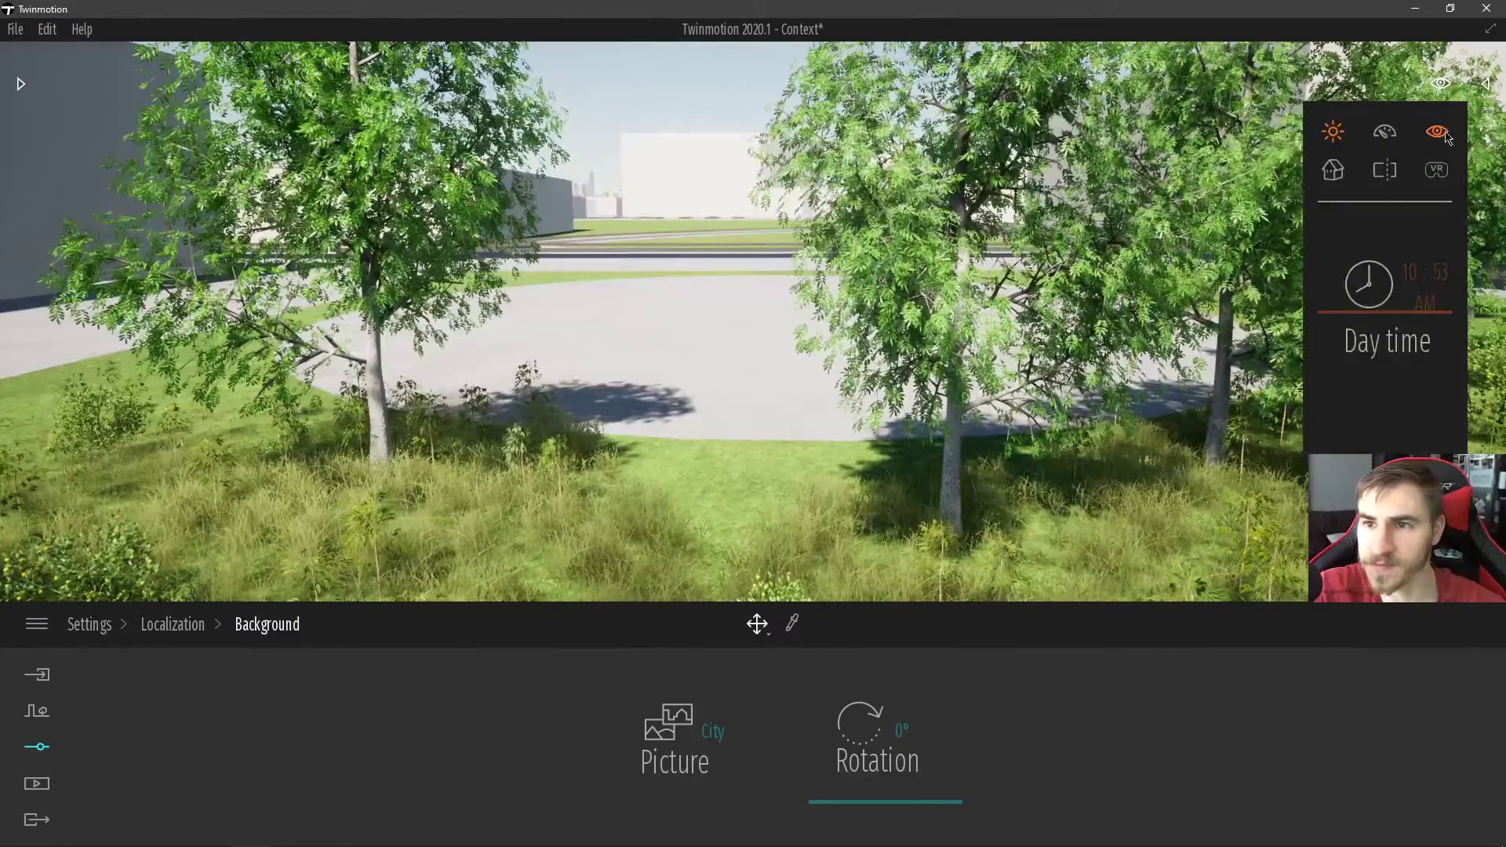
{"action": "left_click", "coordinate": [1377, 319]}
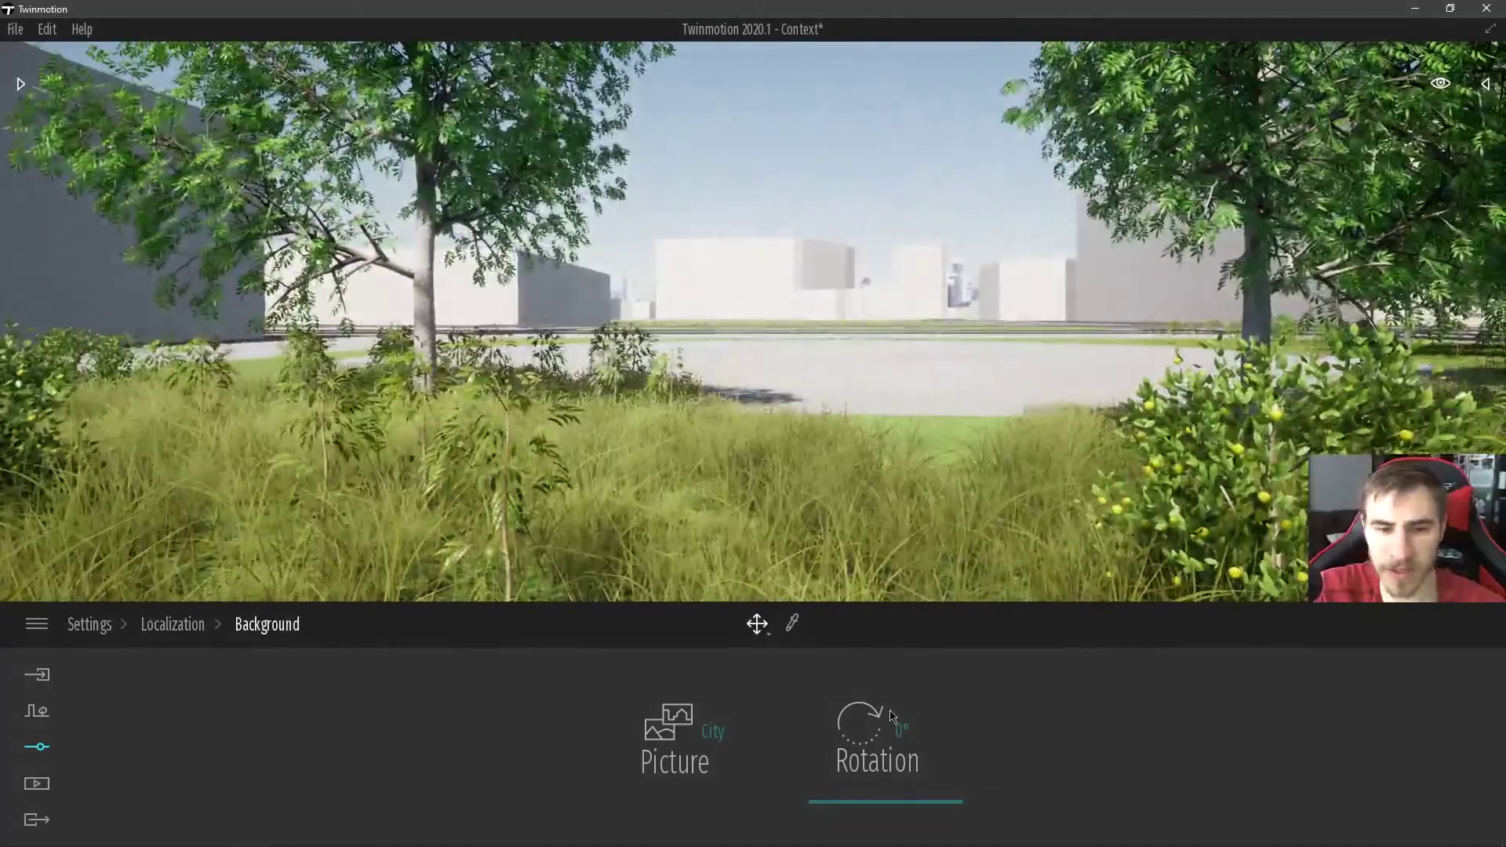
{"action": "left_click_drag", "start_coordinate": [891, 717], "coordinate": [906, 751]}
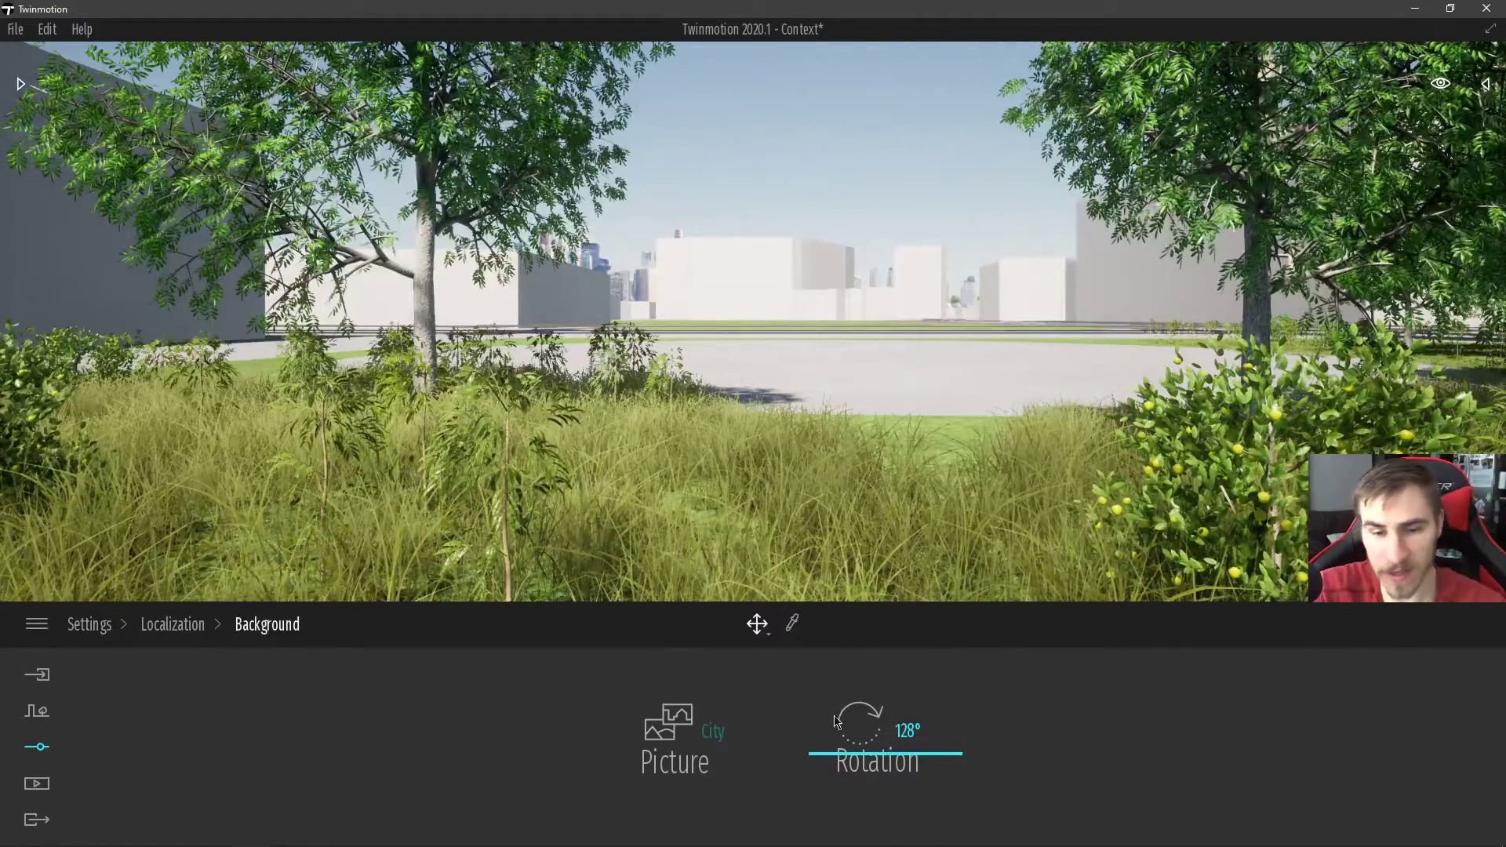
- Return to the Localization settings showing 10:53 AM, May, and 0° north offset
{"action": "left_click", "coordinate": [172, 624]}
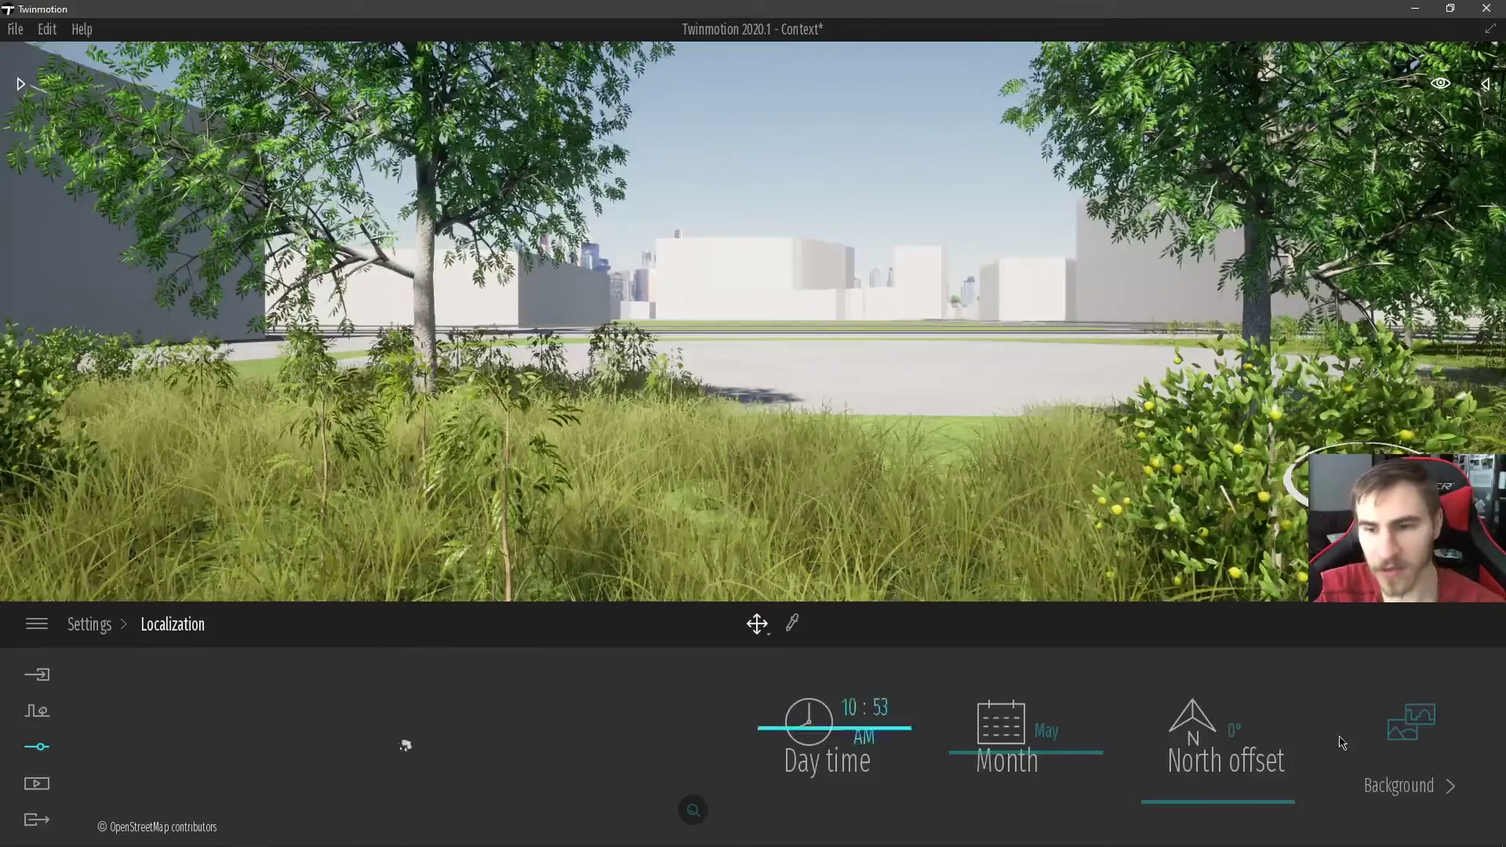